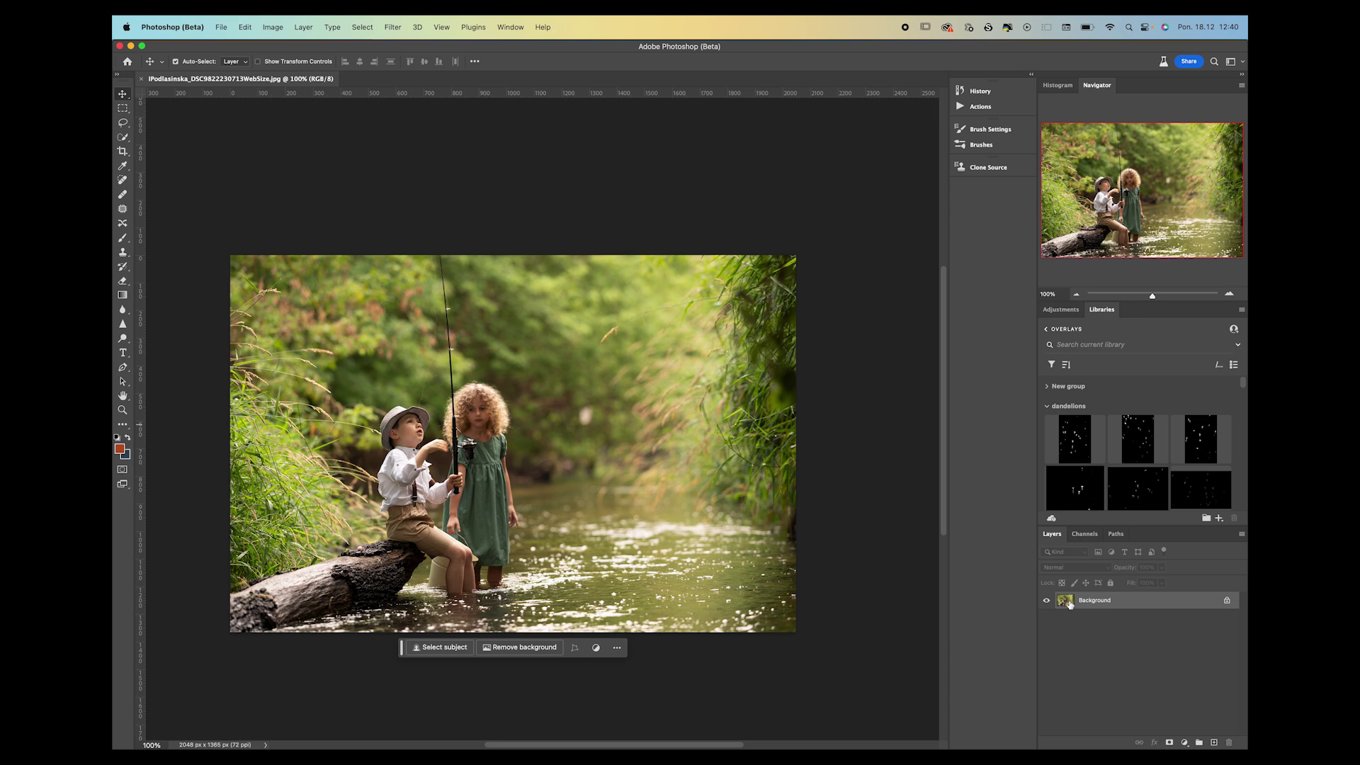
- Unlock the Background layer so it becomes a regular, editable layer
{"action": "left_click", "coordinate": [1228, 601]}
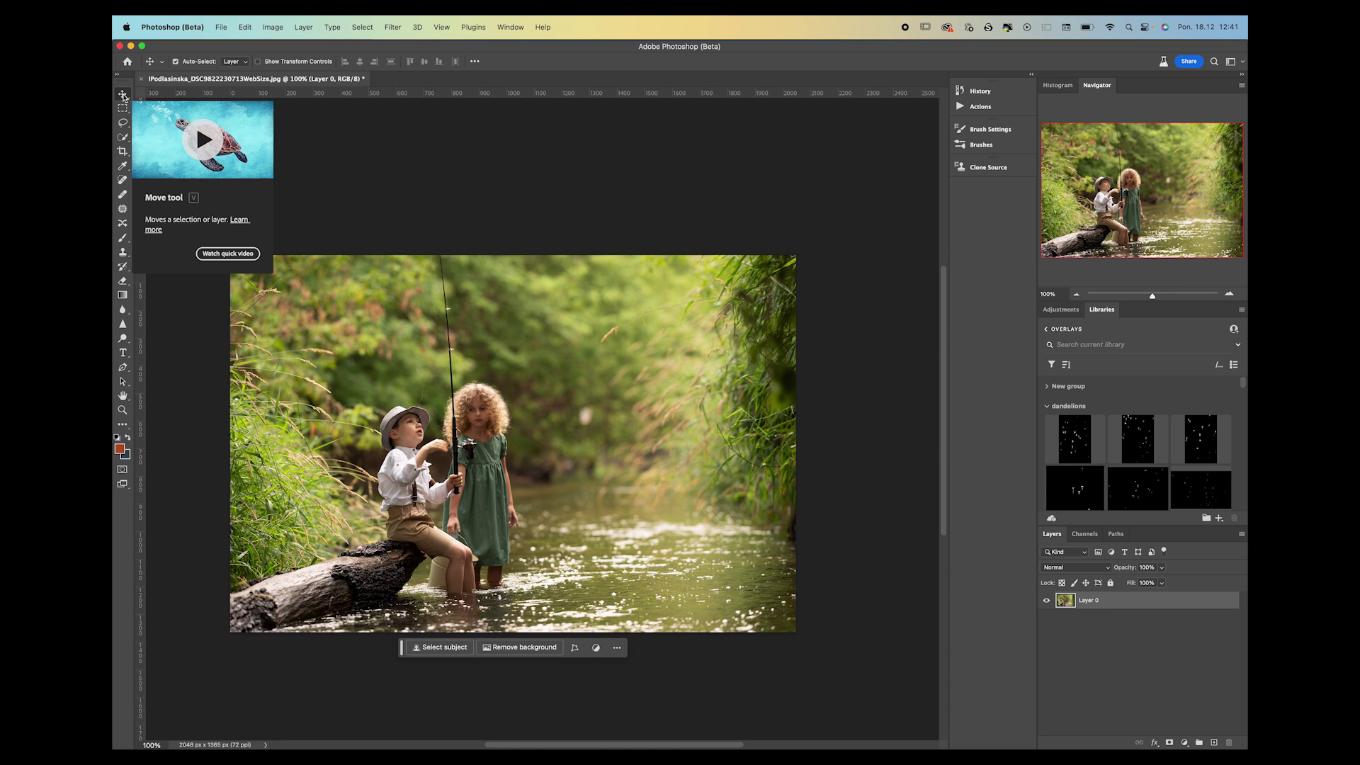
{"action": "left_click", "coordinate": [510, 27]}
{"action": "mouse_move", "coordinate": [521, 57]}
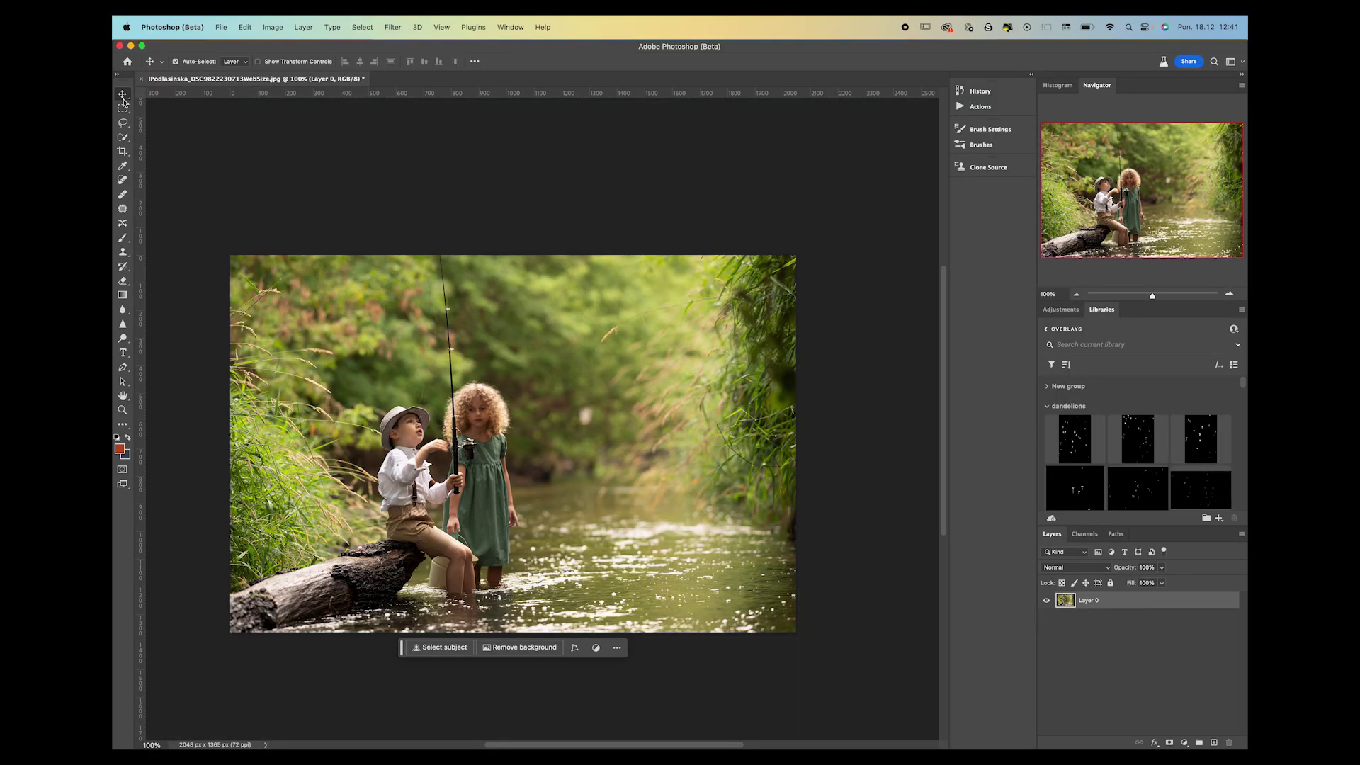
- Try moving the unlocked photo up and to the right on the canvas, and put it back in its original position
{"action": "left_click_drag", "start_coordinate": [376, 427], "coordinate": [491, 371]}
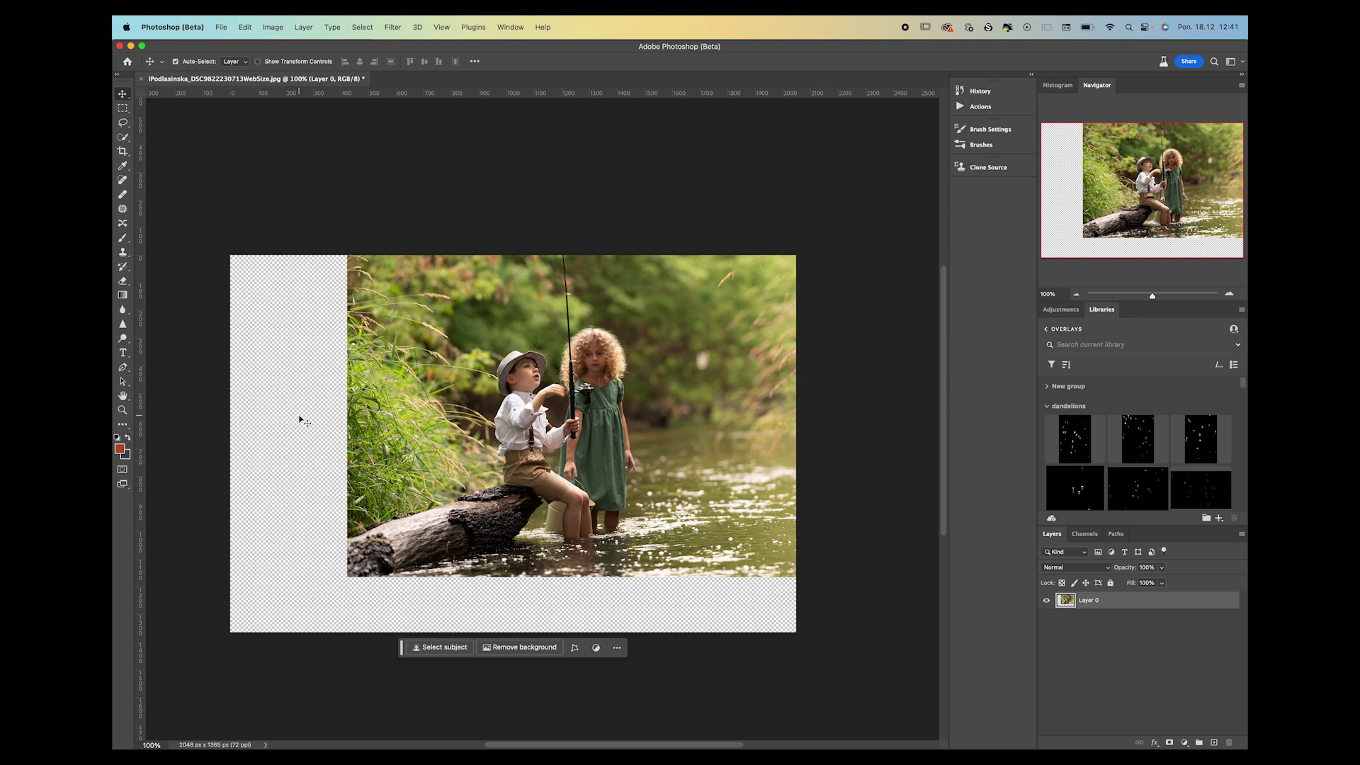
{"action": "left_click_drag", "start_coordinate": [438, 417], "coordinate": [306, 478]}
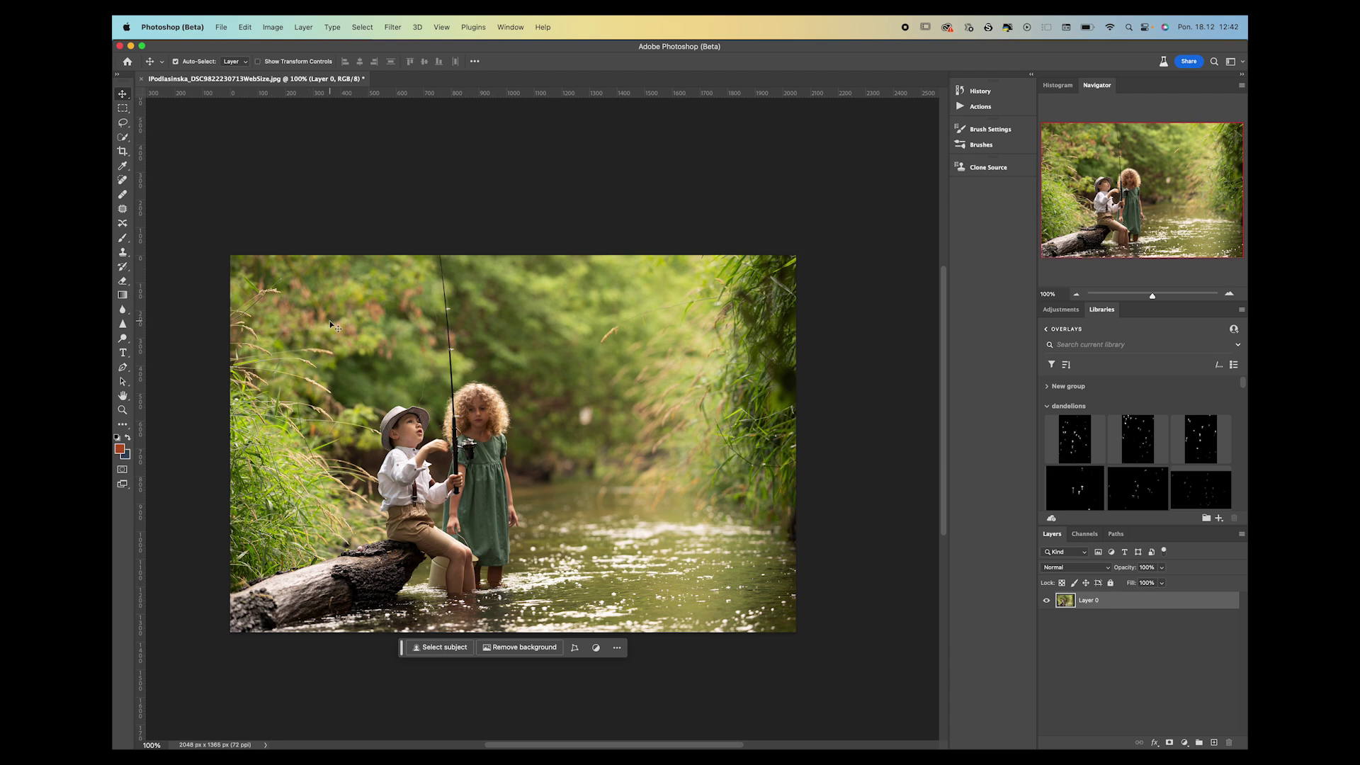
{"action": "mouse_move", "coordinate": [480, 361]}
{"action": "left_mouse_down"}
{"action": "mouse_move", "coordinate": [472, 371]}
{"action": "mouse_move", "coordinate": [479, 365]}
{"action": "left_mouse_up"}
{"action": "left_click", "coordinate": [273, 27]}
{"action": "mouse_move", "coordinate": [253, 28]}
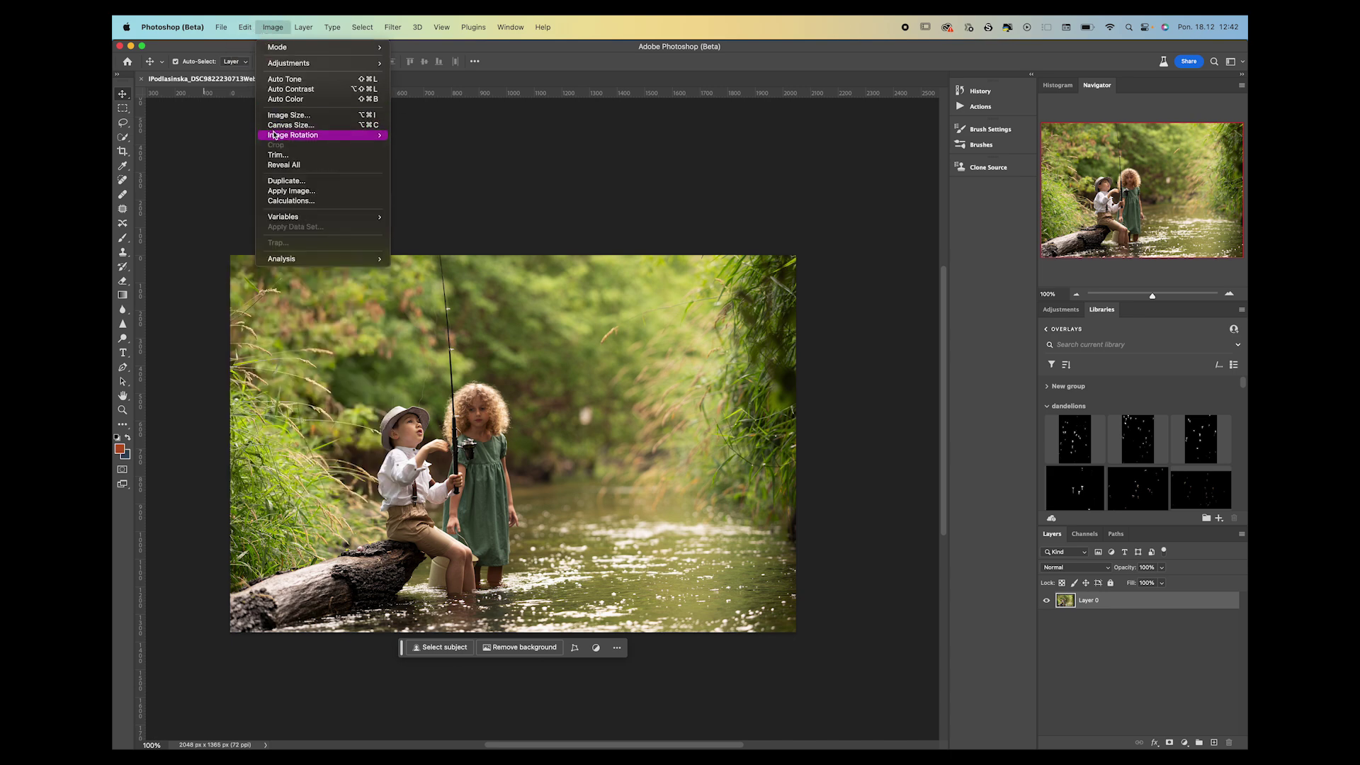
{"action": "left_click", "coordinate": [237, 285]}
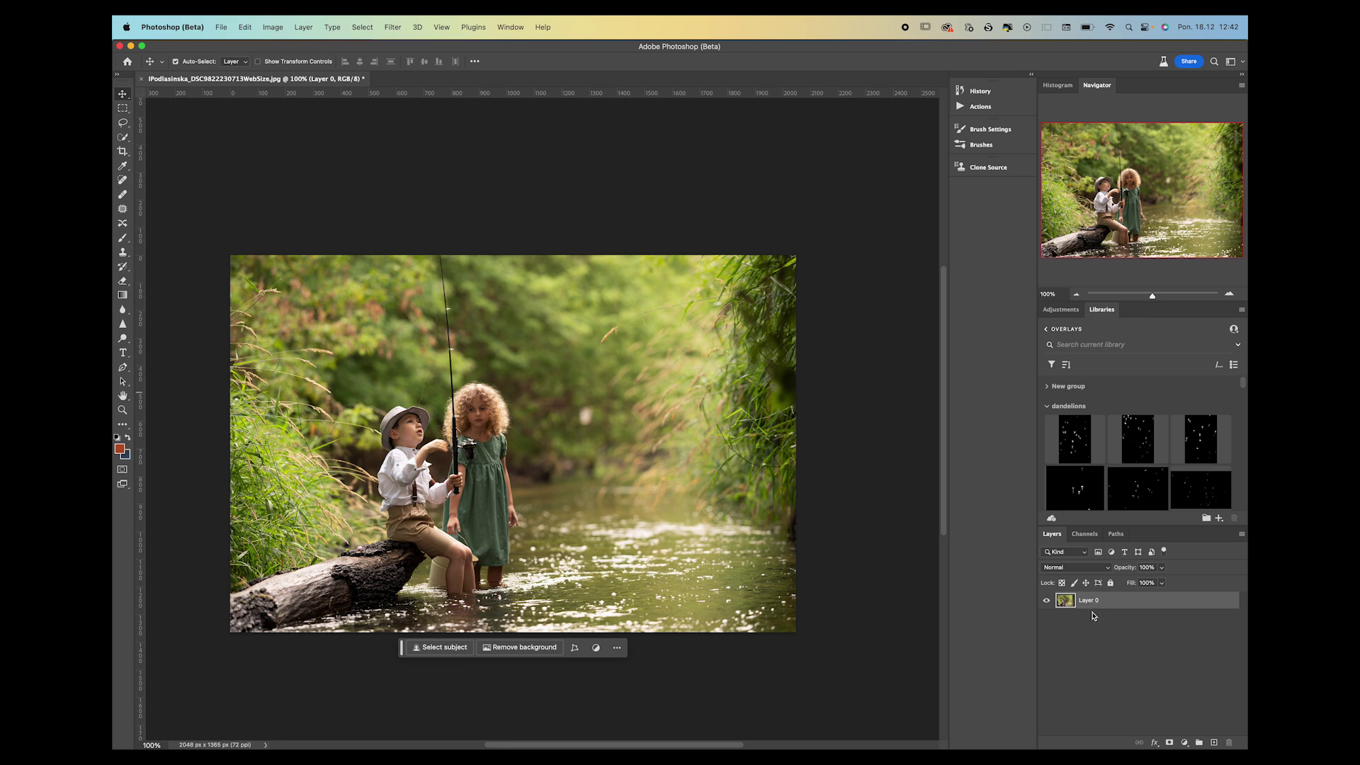
- Add a new layer above the photo and brush semi-transparent red strokes over the two children
{"action": "left_click", "coordinate": [1215, 743]}
{"action": "left_click", "coordinate": [123, 239]}
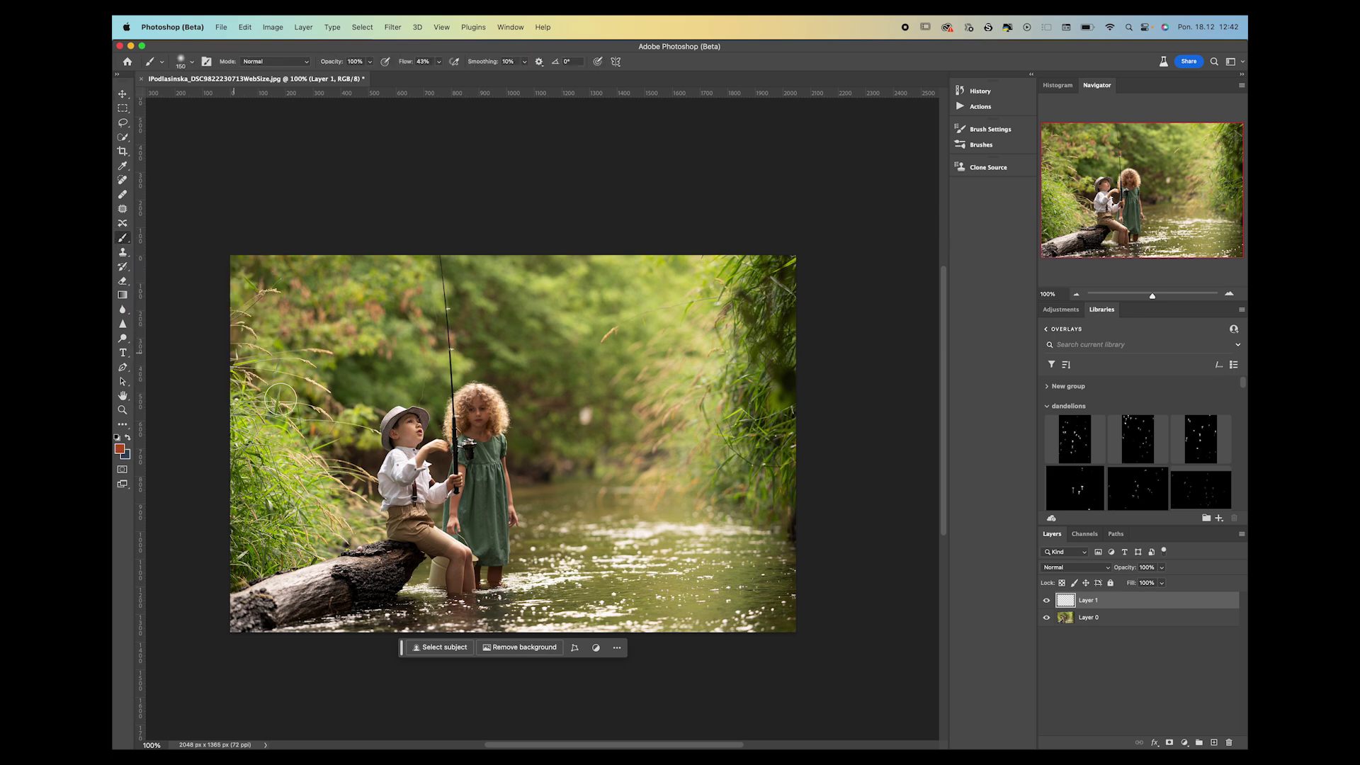
{"action": "mouse_move", "coordinate": [347, 507]}
{"action": "left_mouse_down"}
{"action": "mouse_move", "coordinate": [513, 349]}
{"action": "mouse_move", "coordinate": [326, 566]}
{"action": "left_mouse_up"}
{"action": "mouse_move", "coordinate": [425, 577]}
{"action": "left_mouse_down"}
{"action": "mouse_move", "coordinate": [555, 395]}
{"action": "mouse_move", "coordinate": [460, 510]}
{"action": "left_mouse_up"}
- Raise the brush flow to 100% and paint bold red diagonal strokes across the middle of Layer 1
{"action": "left_click", "coordinate": [439, 62]}
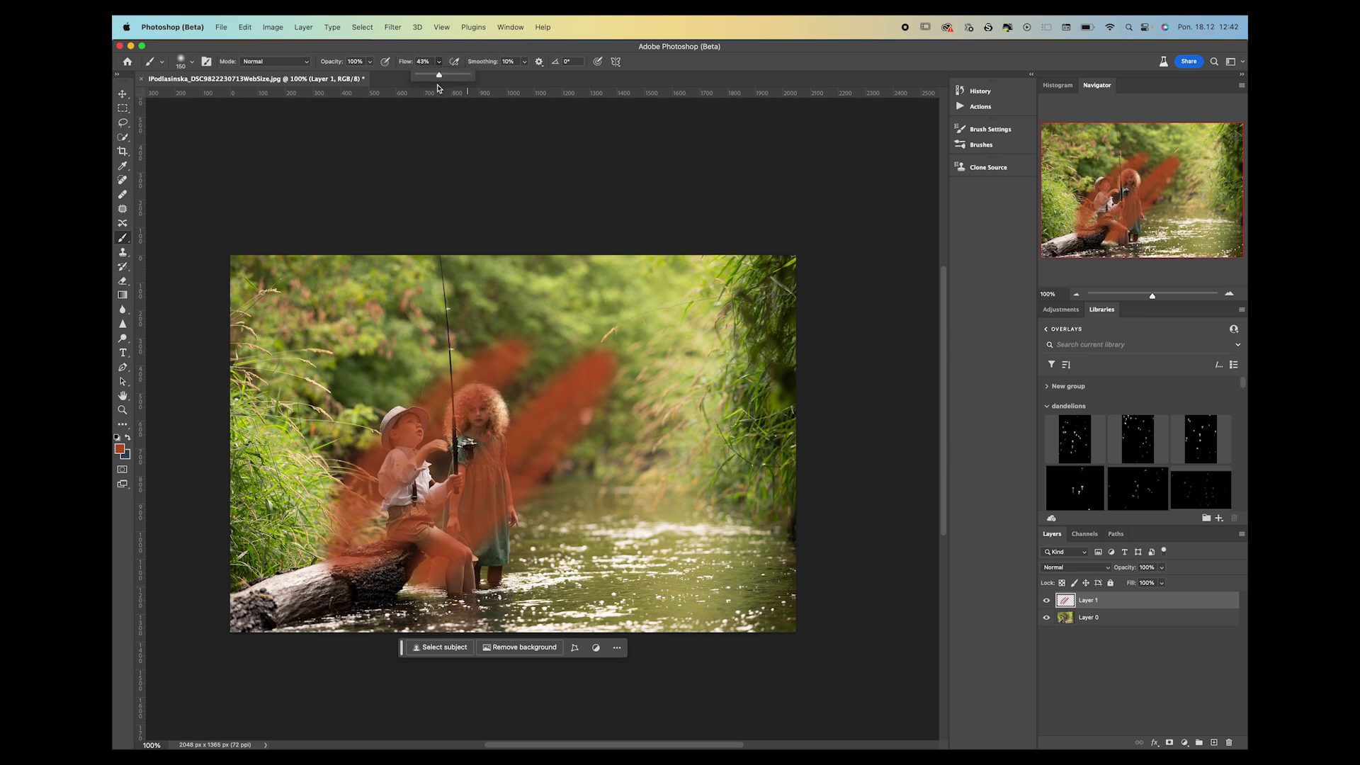
{"action": "left_click_drag", "start_coordinate": [439, 75], "coordinate": [518, 83]}
{"action": "left_click_drag", "start_coordinate": [303, 457], "coordinate": [521, 319]}
{"action": "left_click_drag", "start_coordinate": [276, 570], "coordinate": [524, 333]}
{"action": "mouse_move", "coordinate": [329, 574]}
{"action": "left_mouse_down"}
{"action": "mouse_move", "coordinate": [351, 517]}
{"action": "mouse_move", "coordinate": [680, 266]}
{"action": "left_mouse_up"}
{"action": "left_click_drag", "start_coordinate": [656, 347], "coordinate": [736, 262]}
{"action": "mouse_move", "coordinate": [557, 504]}
{"action": "left_mouse_down"}
{"action": "mouse_move", "coordinate": [581, 610]}
{"action": "mouse_move", "coordinate": [698, 496]}
{"action": "left_mouse_up"}
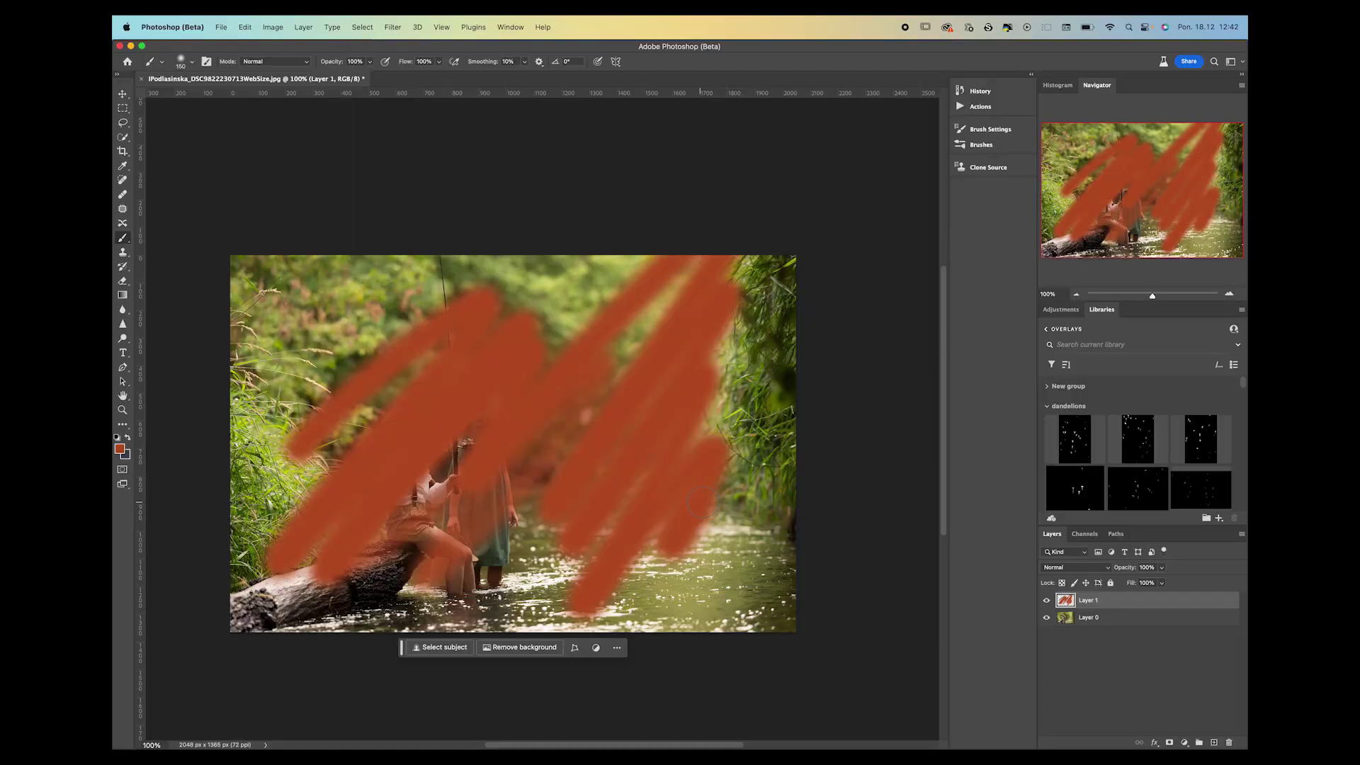
- Nudge the red strokes slightly up and to the right, and try their layer below the photo before returning it to the top
{"action": "left_click", "coordinate": [122, 94]}
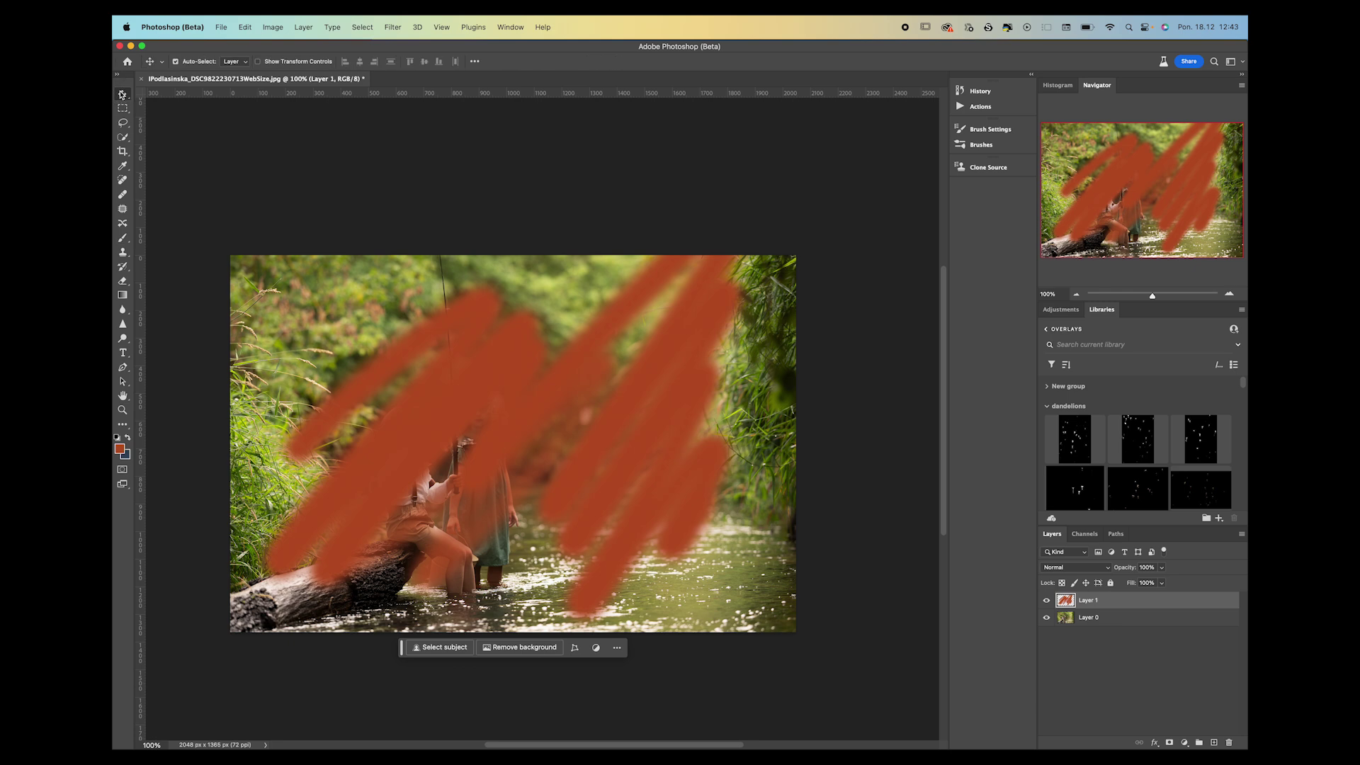
{"action": "mouse_move", "coordinate": [542, 413]}
{"action": "left_mouse_down"}
{"action": "mouse_move", "coordinate": [420, 408]}
{"action": "mouse_move", "coordinate": [555, 384]}
{"action": "mouse_move", "coordinate": [595, 317]}
{"action": "mouse_move", "coordinate": [547, 405]}
{"action": "left_mouse_up"}
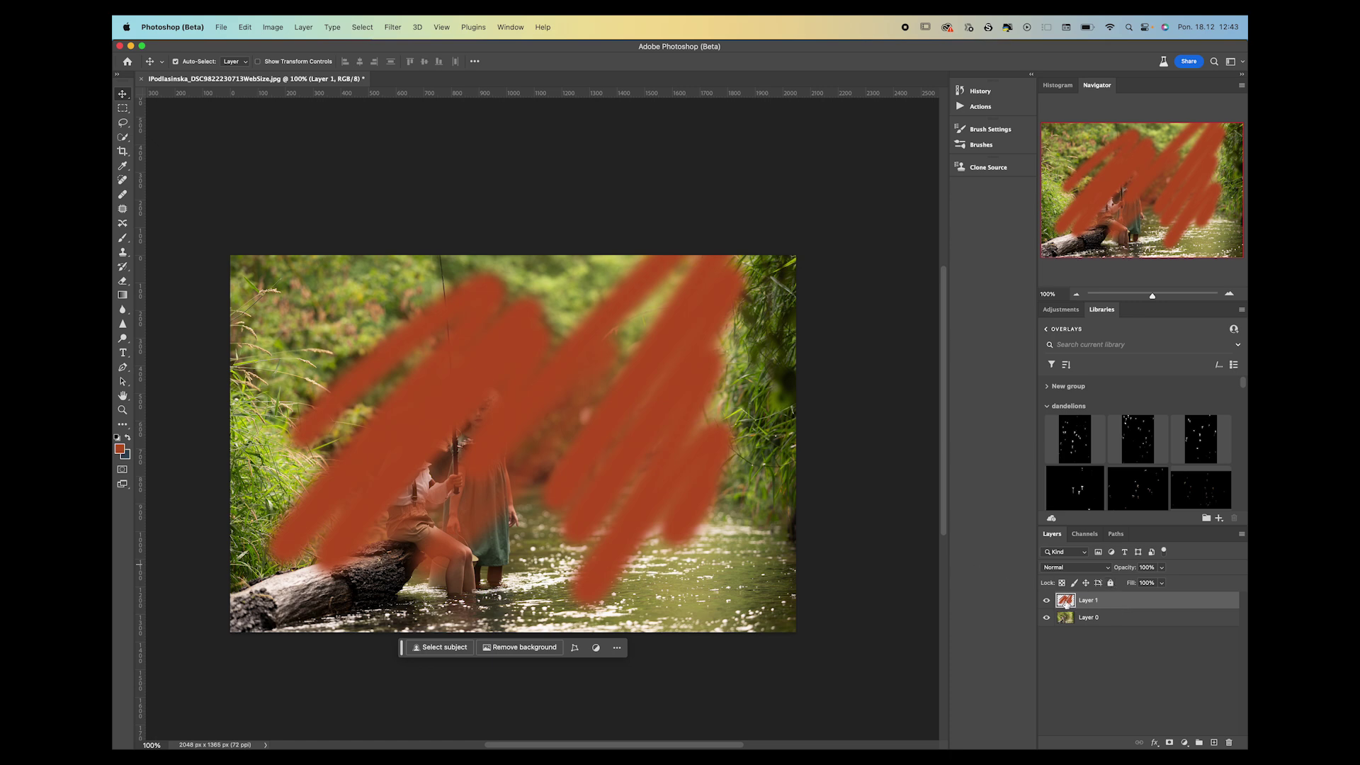
{"action": "left_click_drag", "start_coordinate": [1160, 600], "coordinate": [1160, 628]}
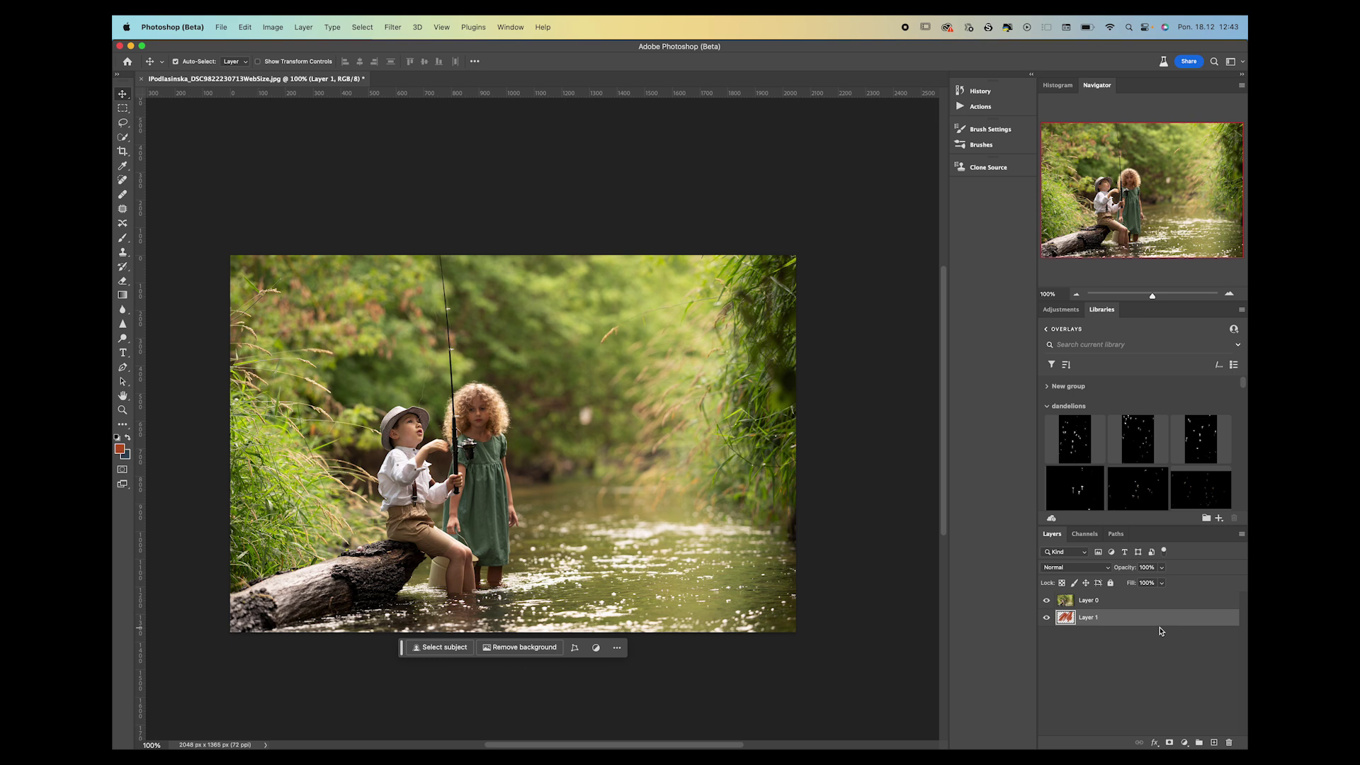
{"action": "left_click_drag", "start_coordinate": [1151, 622], "coordinate": [1152, 602]}
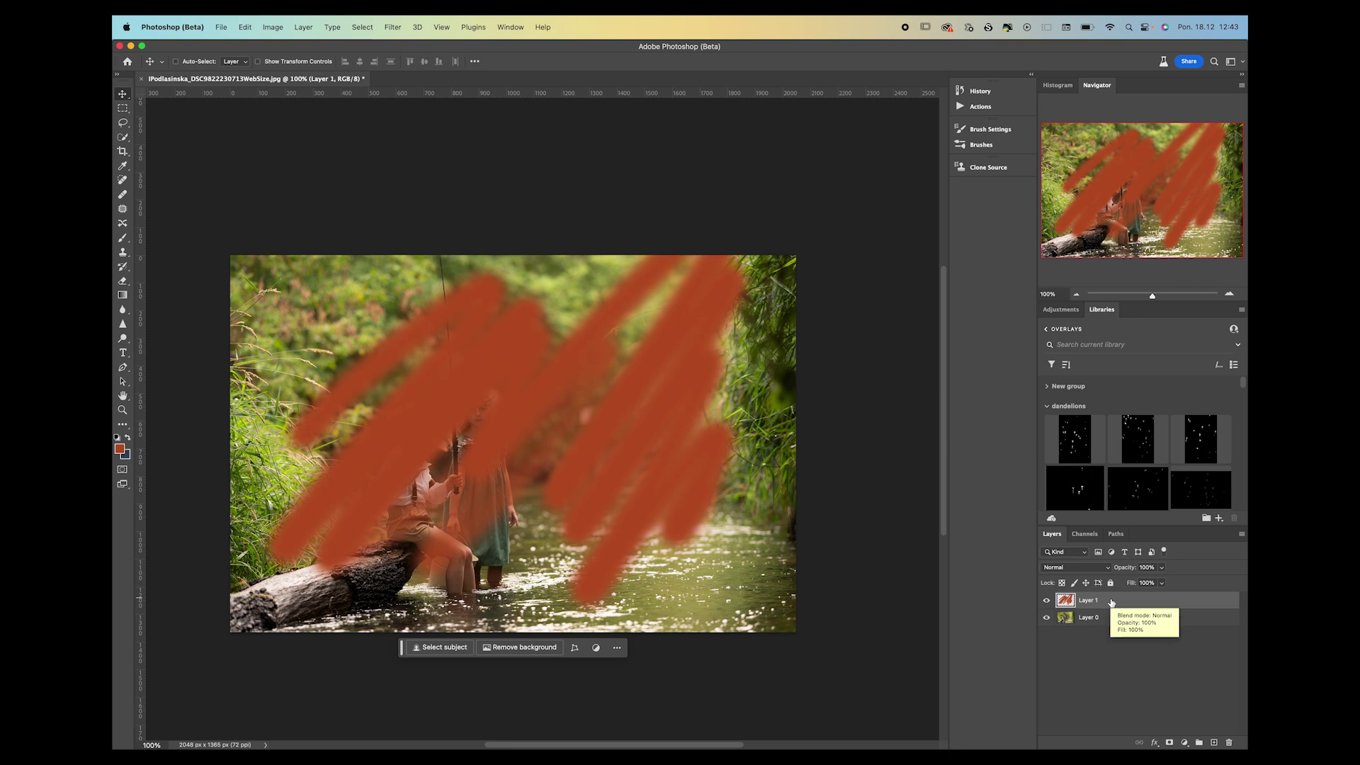
- Try a duplicate of Layer 1 shifted to the right over the original strokes, and delete the copy
{"action": "key", "text": "super+j"}
{"action": "mouse_move", "coordinate": [647, 464]}
{"action": "left_mouse_down"}
{"action": "mouse_move", "coordinate": [783, 516]}
{"action": "mouse_move", "coordinate": [737, 464]}
{"action": "left_mouse_up"}
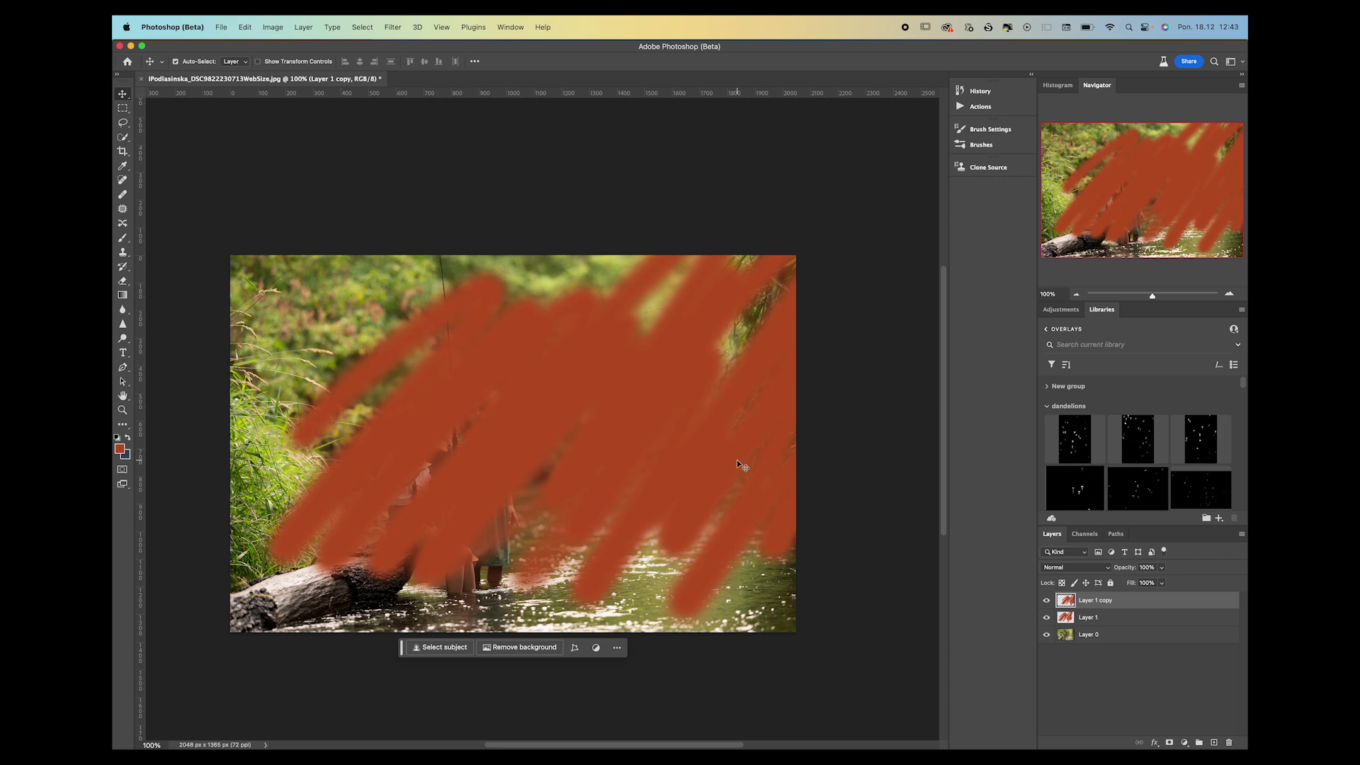
{"action": "left_click", "coordinate": [1217, 606]}
{"action": "mouse_move", "coordinate": [1218, 606]}
{"action": "left_mouse_down"}
{"action": "mouse_move", "coordinate": [1227, 680]}
{"action": "mouse_move", "coordinate": [1215, 555]}
{"action": "mouse_move", "coordinate": [1229, 741]}
{"action": "left_mouse_up"}
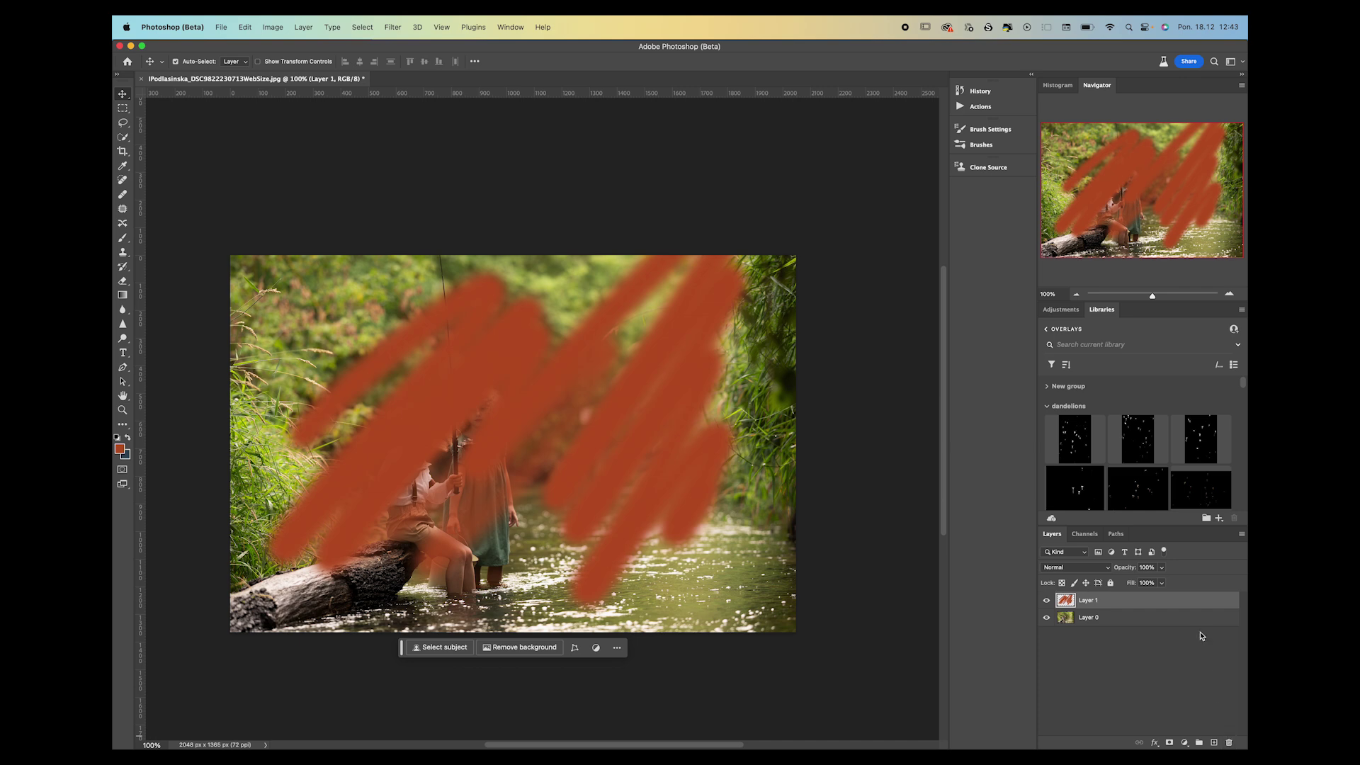
{"action": "key", "text": "super+z"}
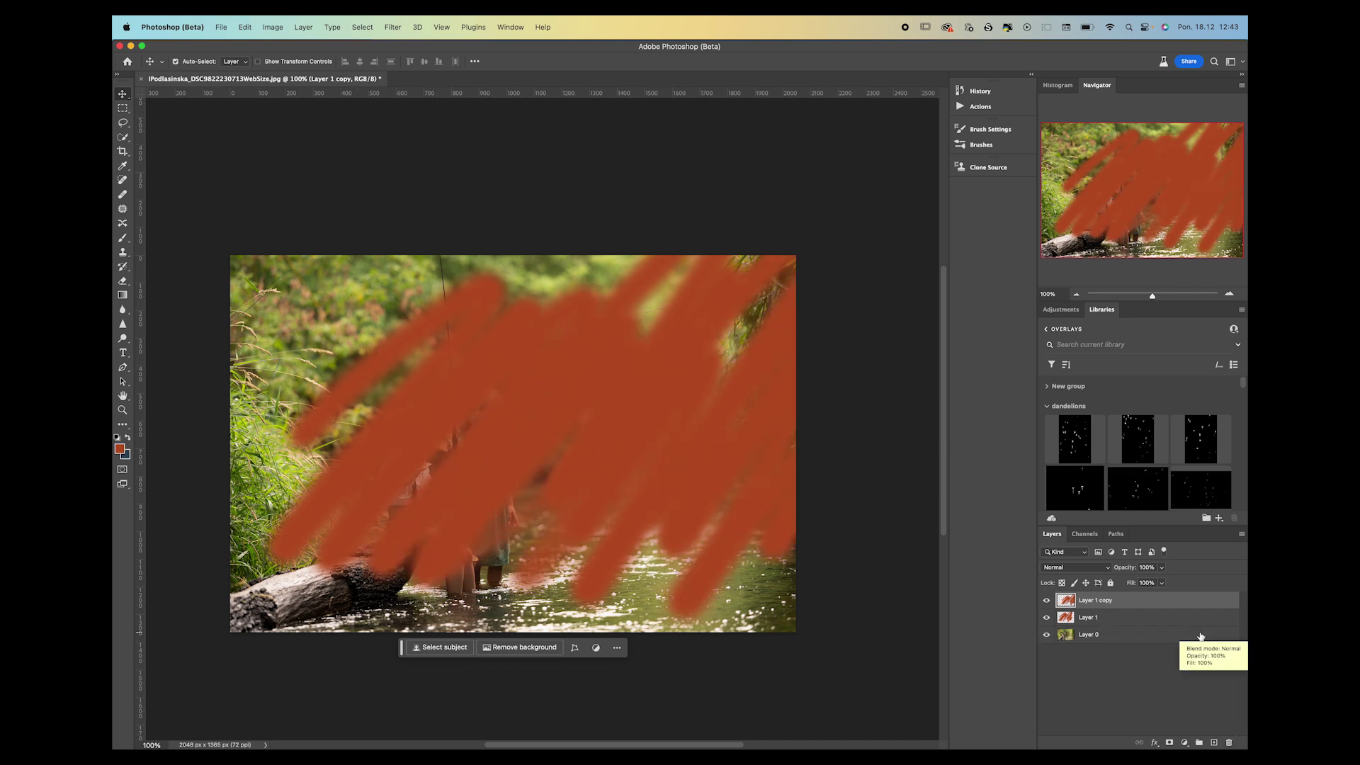
{"action": "key", "text": "super+shift+z"}
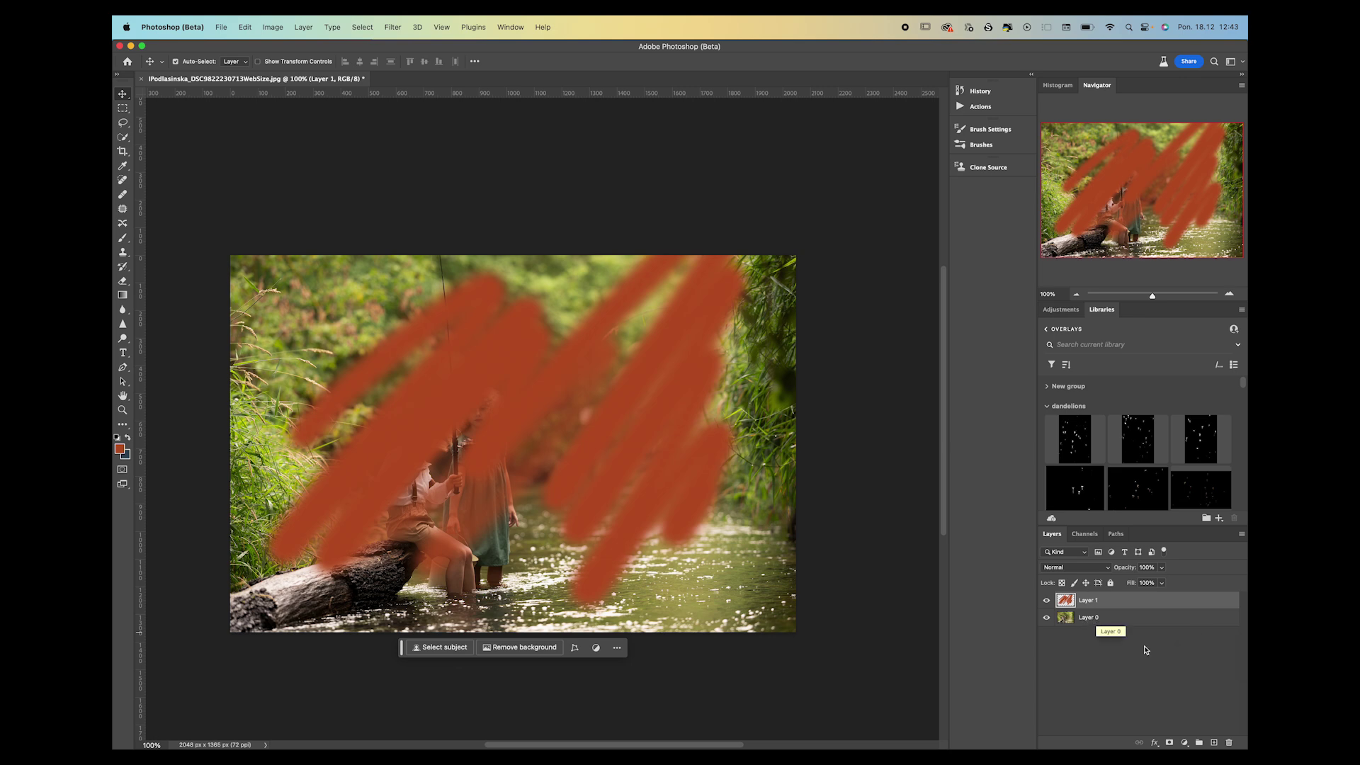
- Add another layer on top and paint looping dark blue strokes across the image with the swapped foreground color
{"action": "left_click", "coordinate": [1214, 743]}
{"action": "left_click", "coordinate": [127, 437]}
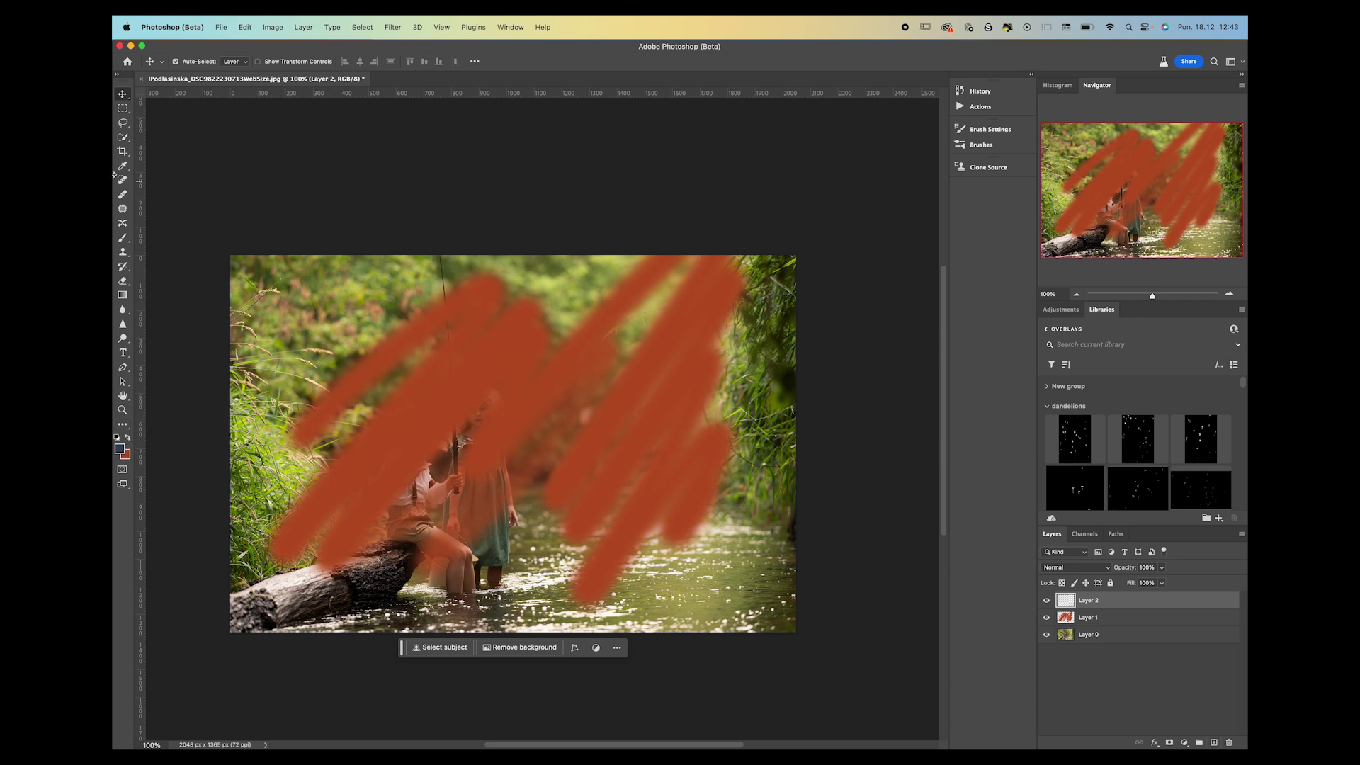
{"action": "left_click", "coordinate": [123, 237]}
{"action": "mouse_move", "coordinate": [418, 411]}
{"action": "left_mouse_down"}
{"action": "mouse_move", "coordinate": [487, 472]}
{"action": "mouse_move", "coordinate": [662, 470]}
{"action": "mouse_move", "coordinate": [758, 425]}
{"action": "mouse_move", "coordinate": [383, 397]}
{"action": "mouse_move", "coordinate": [357, 434]}
{"action": "left_mouse_up"}
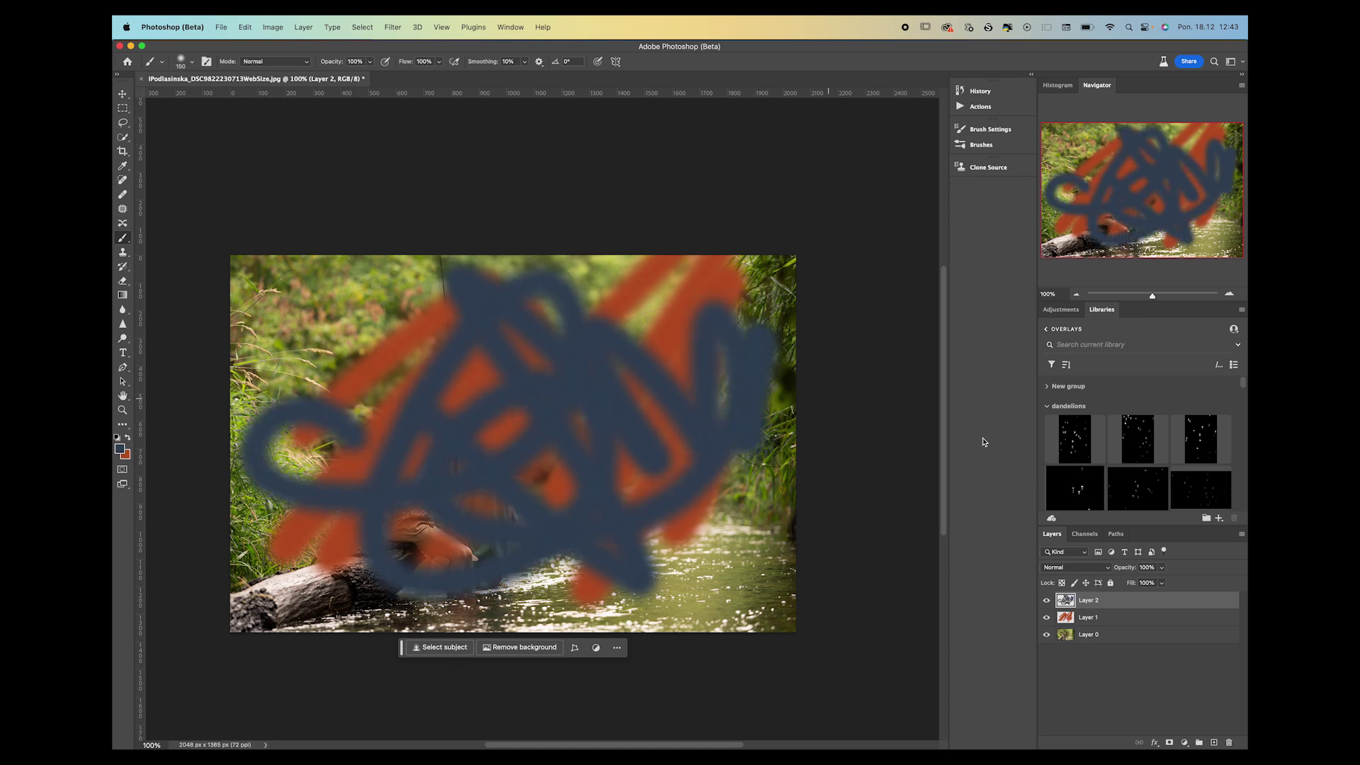
- Place the blue Layer 2 beneath the red Layer 1 and lower Layer 1's opacity to 64%
{"action": "left_click_drag", "start_coordinate": [1122, 600], "coordinate": [1123, 622]}
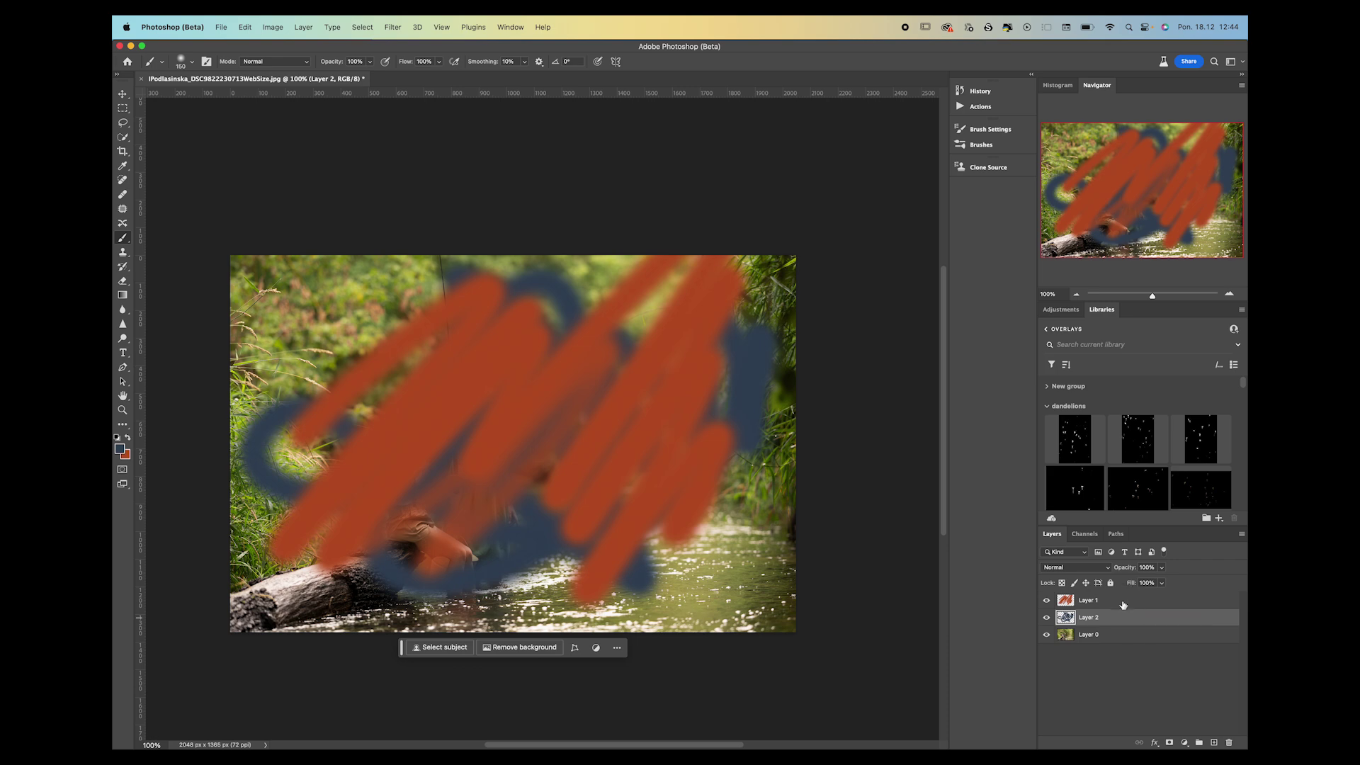
{"action": "left_click", "coordinate": [1124, 601]}
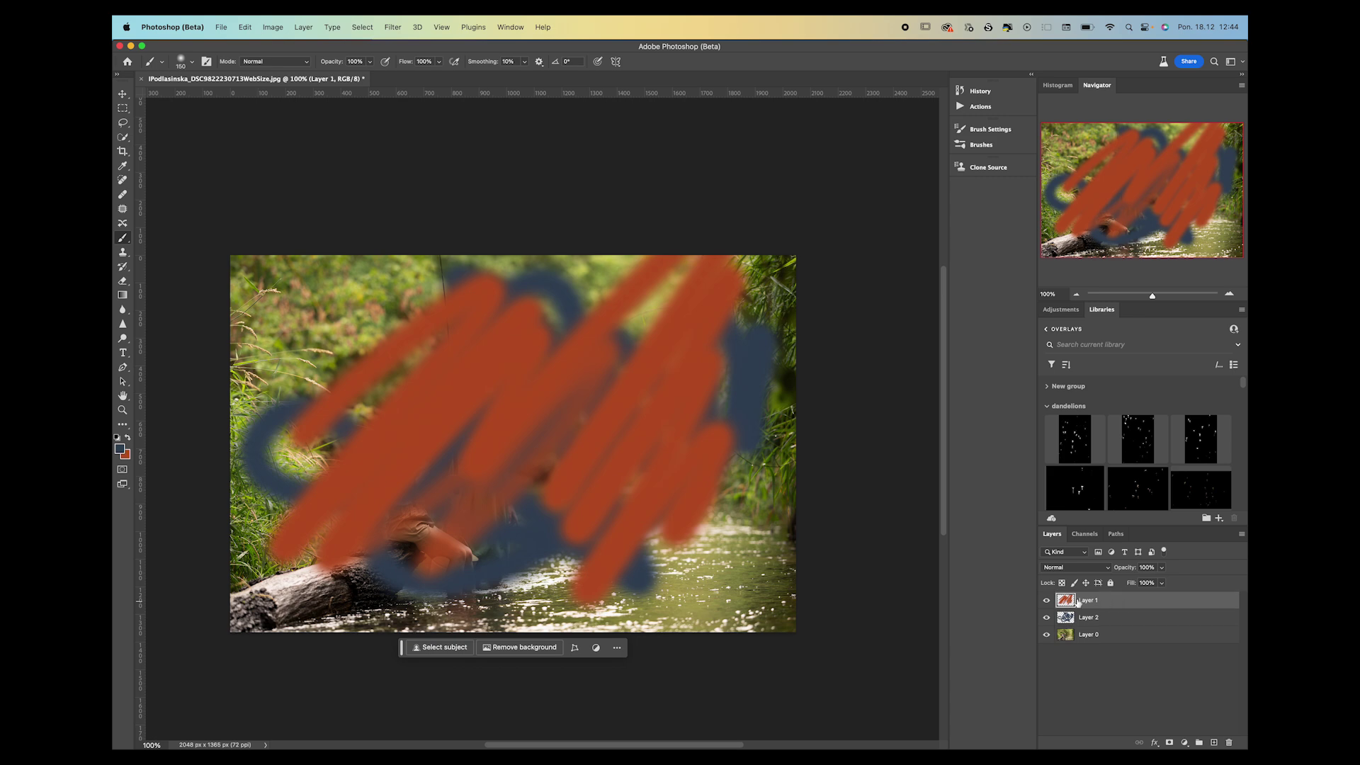
{"action": "left_click", "coordinate": [1162, 567]}
{"action": "left_click_drag", "start_coordinate": [1163, 582], "coordinate": [1145, 581]}
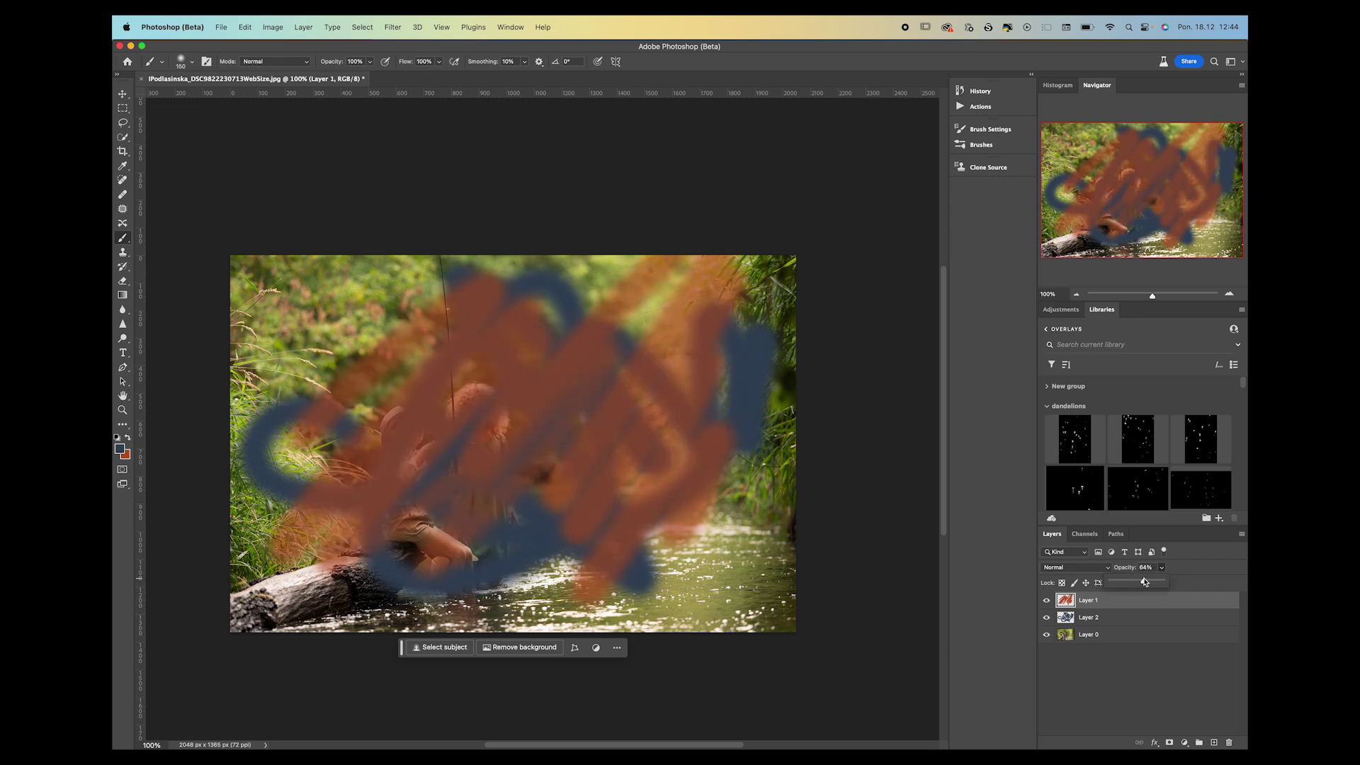
- Shift the red strokes of Layer 1 to the left and set the layer's opacity back to 100%
{"action": "left_click", "coordinate": [122, 94]}
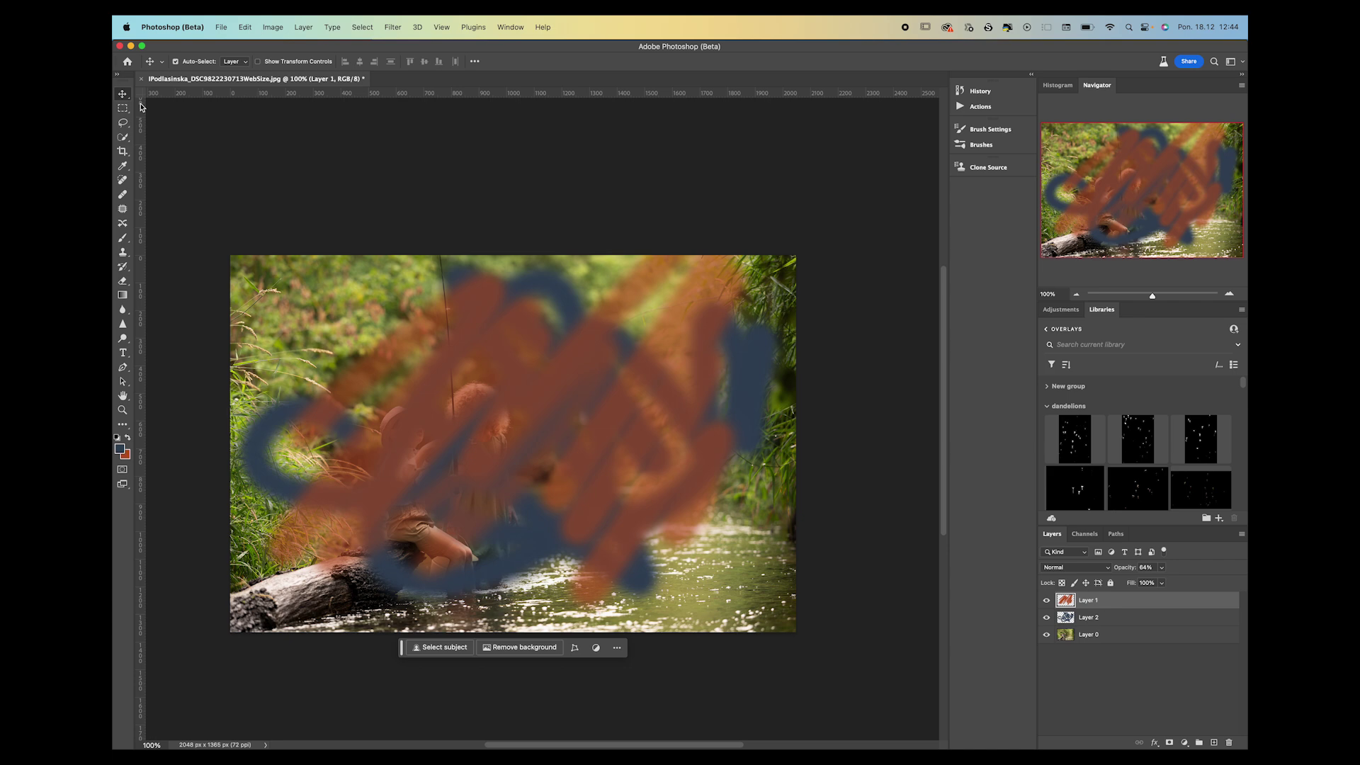
{"action": "mouse_move", "coordinate": [512, 363]}
{"action": "left_mouse_down"}
{"action": "mouse_move", "coordinate": [605, 364]}
{"action": "mouse_move", "coordinate": [541, 465]}
{"action": "mouse_move", "coordinate": [409, 381]}
{"action": "mouse_move", "coordinate": [402, 339]}
{"action": "left_mouse_up"}
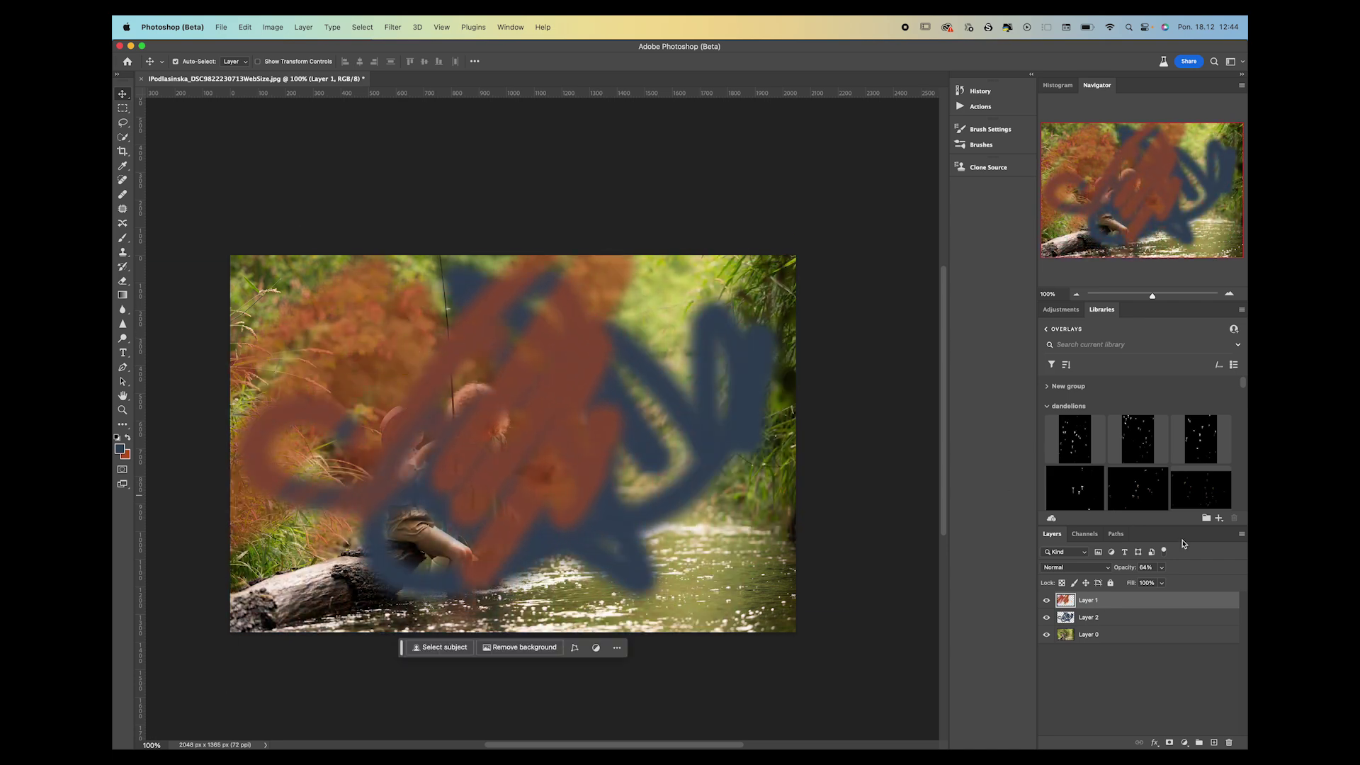
{"action": "left_click", "coordinate": [1162, 568]}
{"action": "left_click_drag", "start_coordinate": [1162, 581], "coordinate": [1215, 577]}
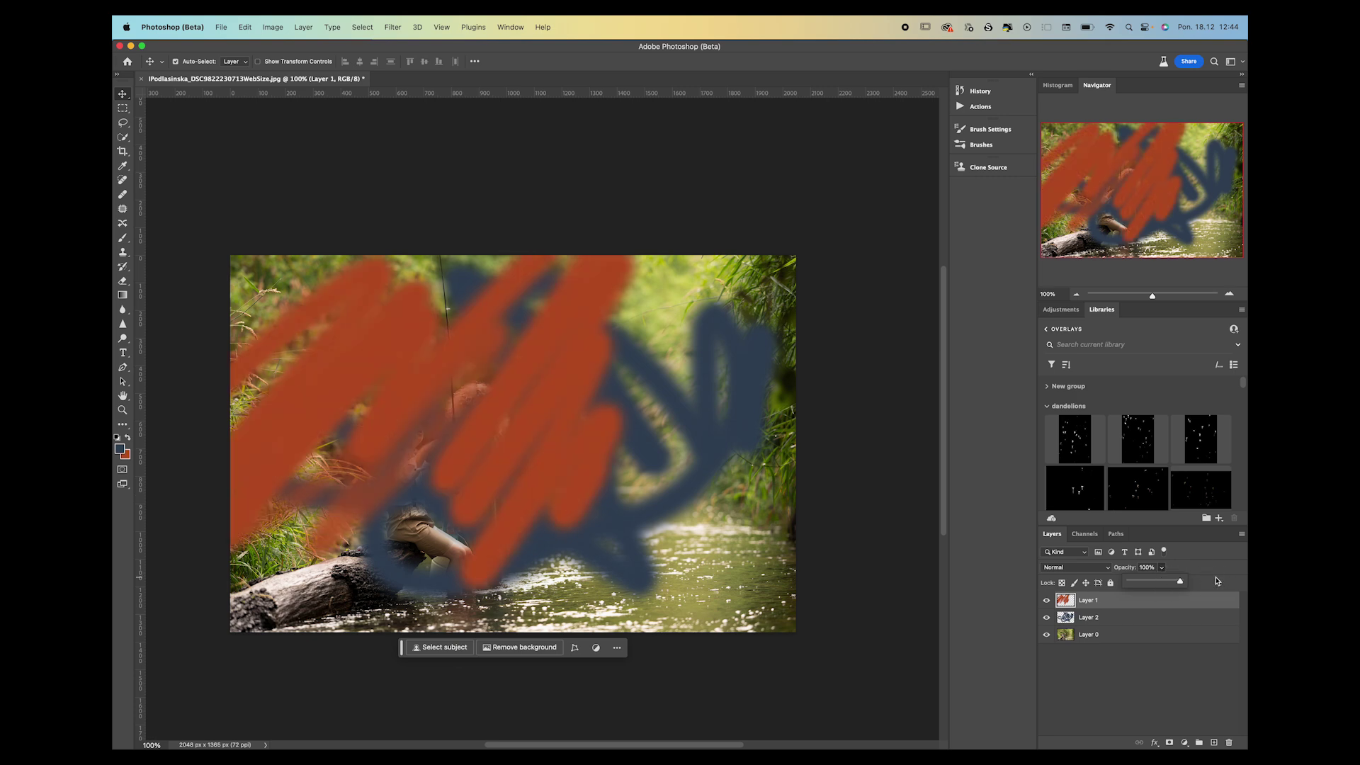
- Try the photo layer on top of the stack at 48% opacity, and return it to the bottom at full opacity
{"action": "left_click", "coordinate": [1101, 637]}
{"action": "left_click", "coordinate": [1104, 636]}
{"action": "mouse_move", "coordinate": [1104, 636]}
{"action": "left_mouse_down"}
{"action": "mouse_move", "coordinate": [1099, 585]}
{"action": "mouse_move", "coordinate": [1137, 581]}
{"action": "left_mouse_up"}
{"action": "left_click", "coordinate": [1162, 567]}
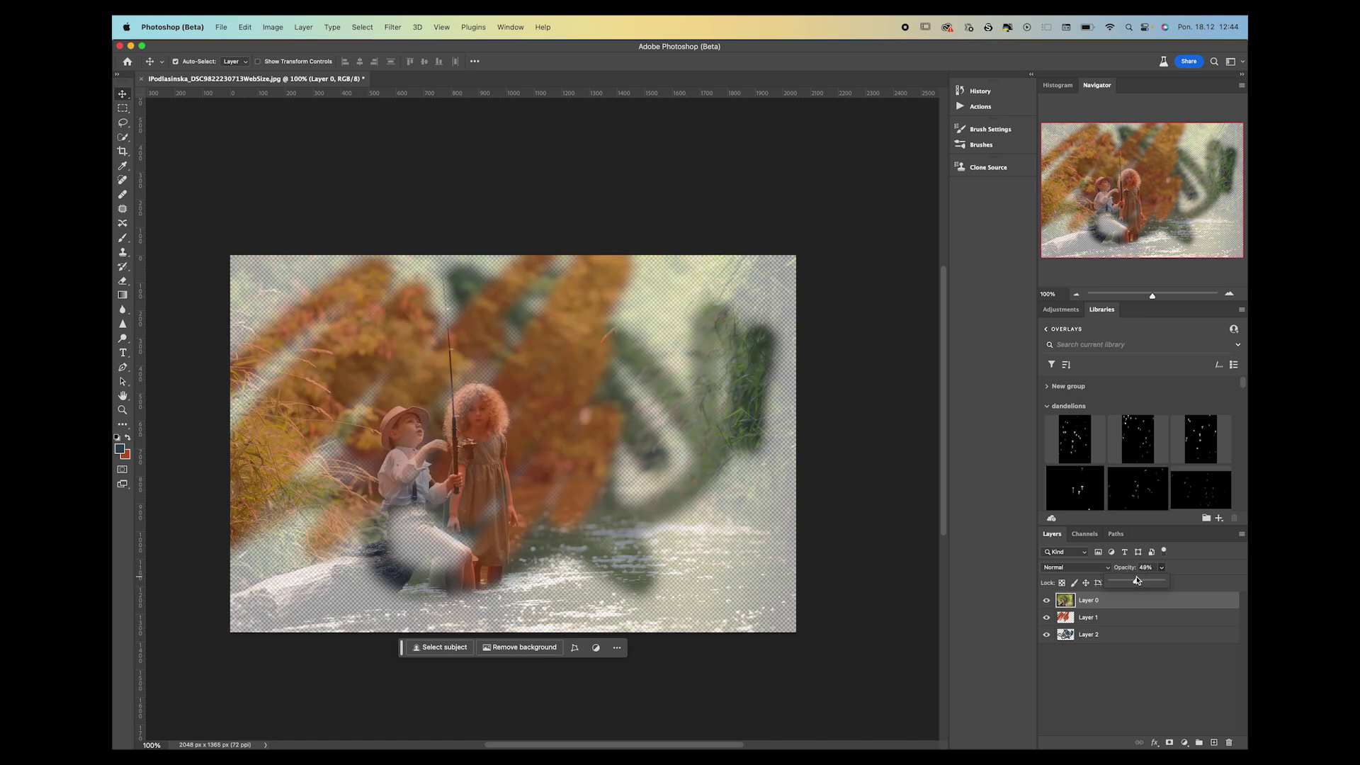
{"action": "mouse_move", "coordinate": [1137, 581]}
{"action": "left_mouse_down"}
{"action": "mouse_move", "coordinate": [1176, 583]}
{"action": "mouse_move", "coordinate": [1155, 645]}
{"action": "left_mouse_up"}
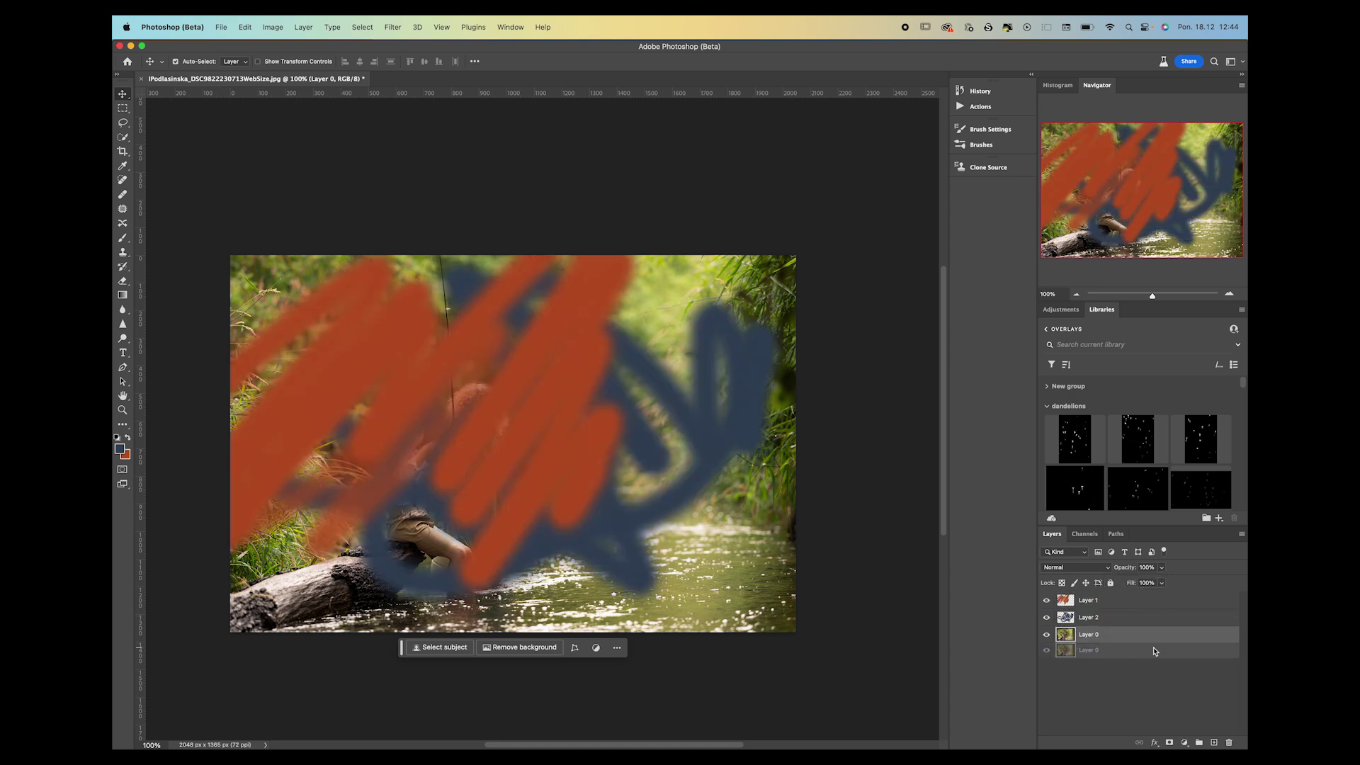
- Preview the available blend modes on the red Layer 1, keeping it set to Normal
{"action": "left_click", "coordinate": [1100, 600]}
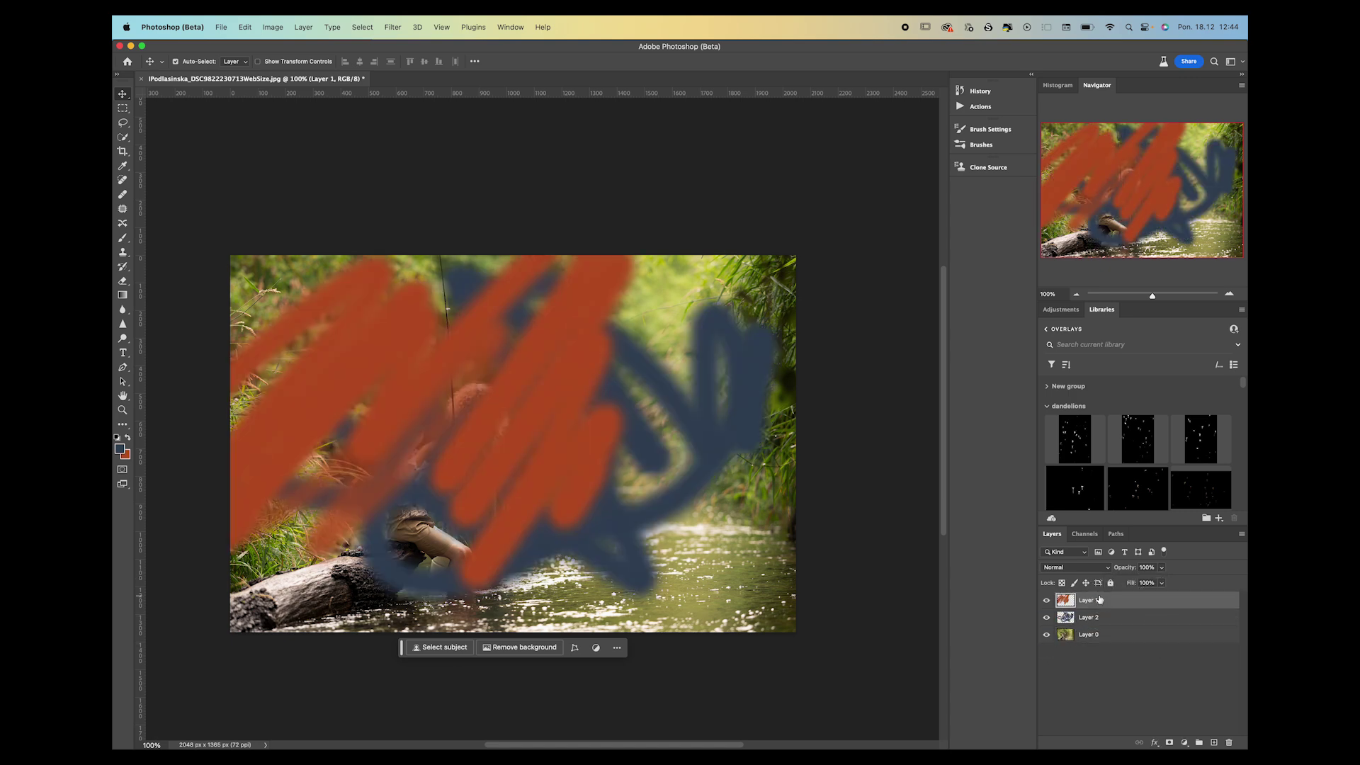
{"action": "left_click", "coordinate": [1074, 568]}
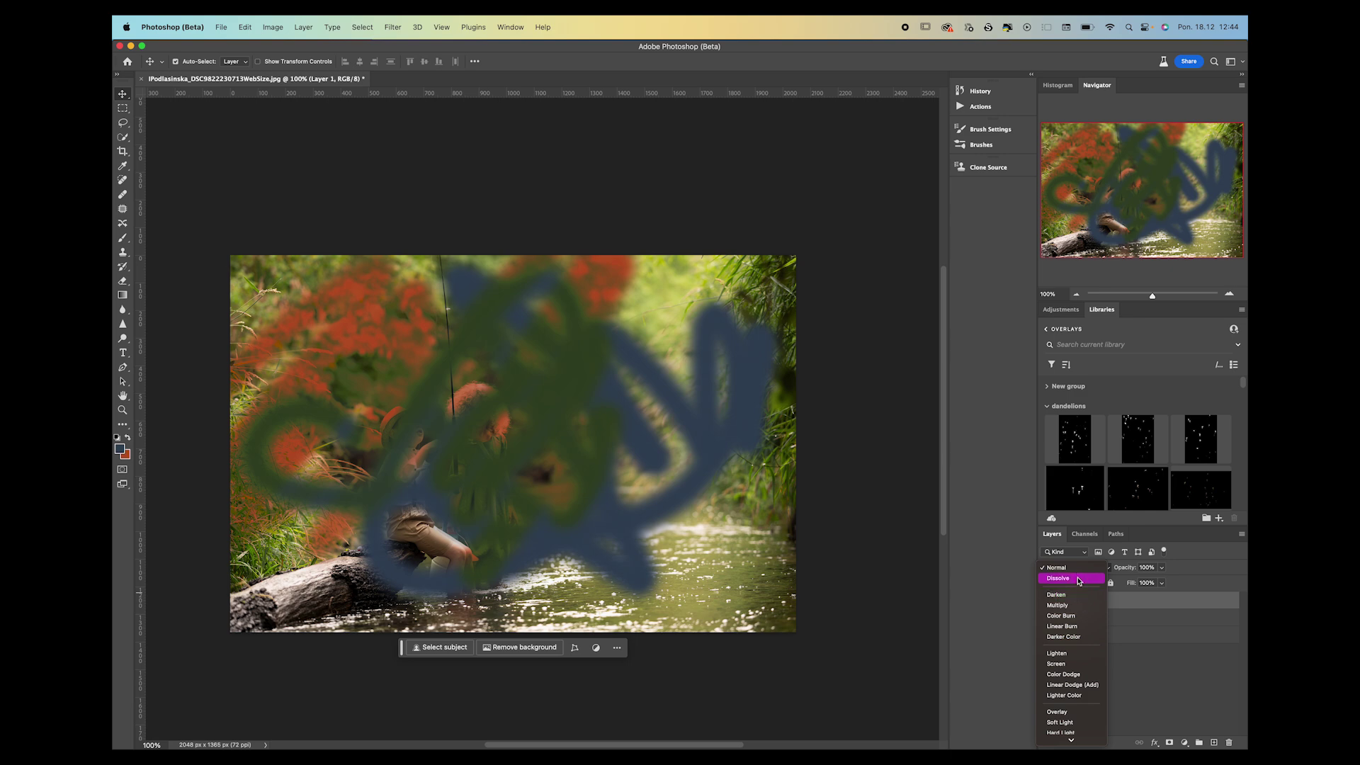
{"action": "left_click", "coordinate": [1148, 662]}
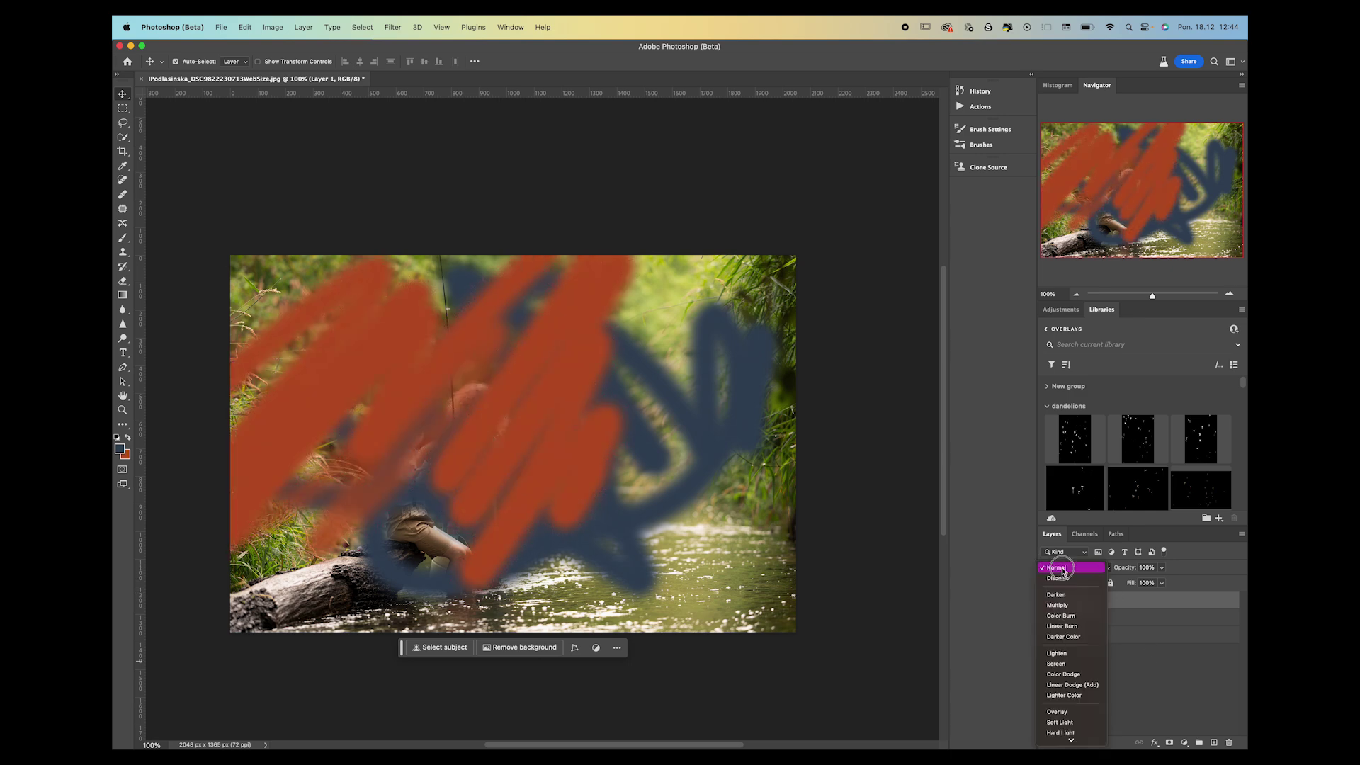
{"action": "left_click", "coordinate": [1057, 570]}
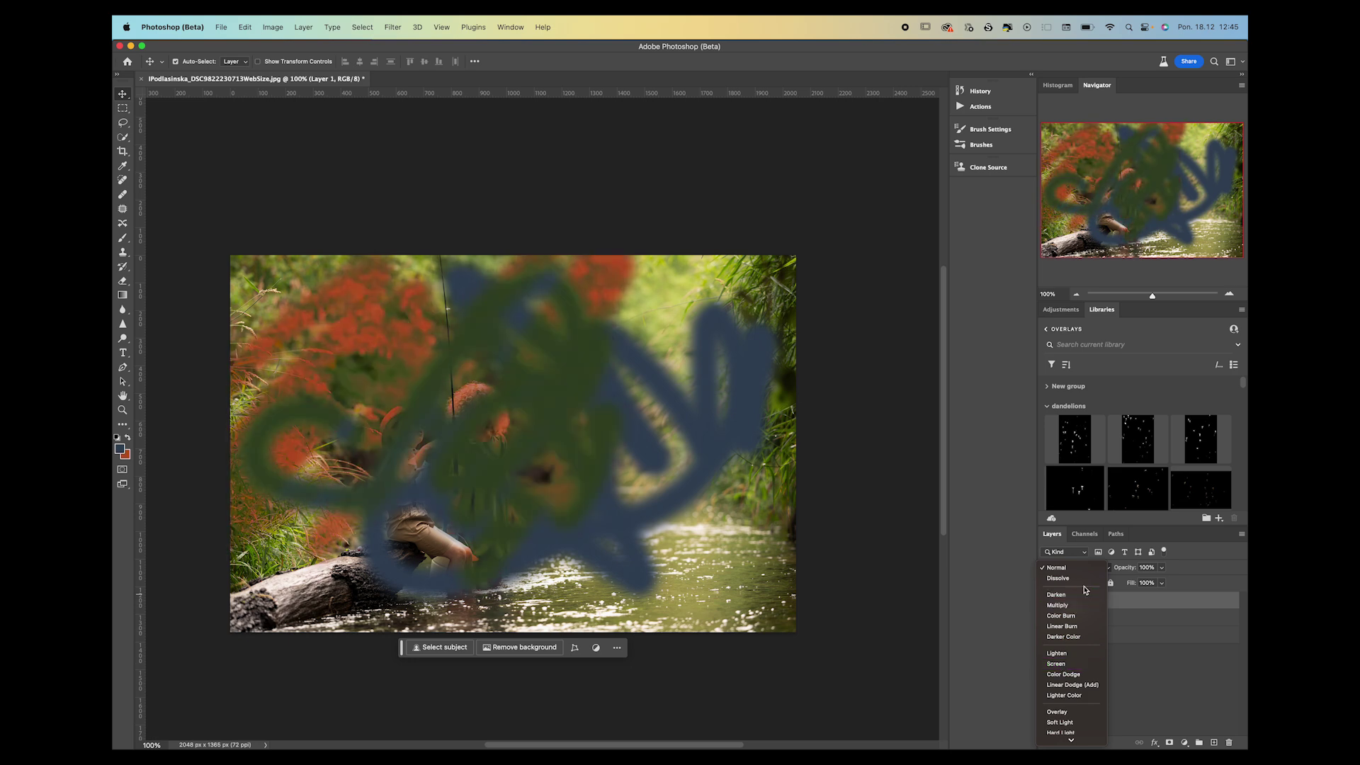
{"action": "left_click", "coordinate": [1176, 647]}
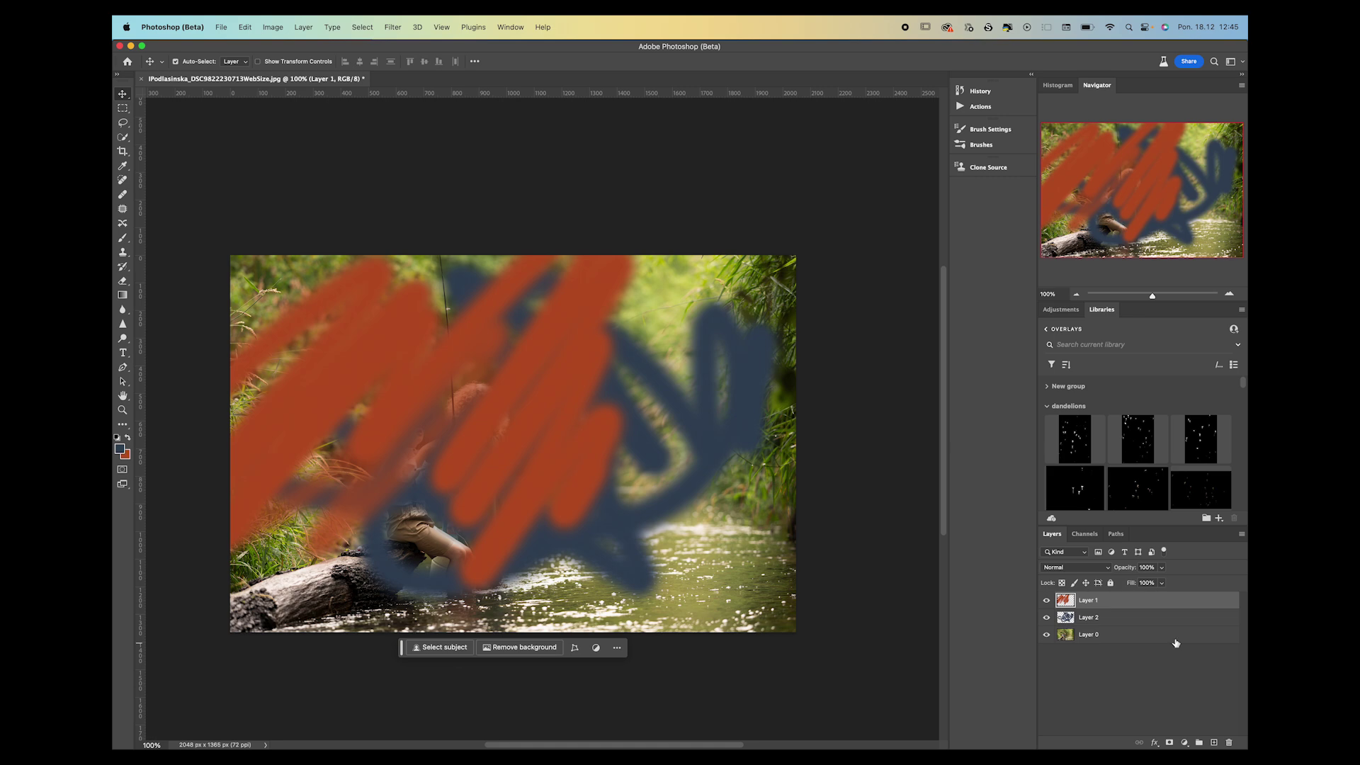
- Select both painted layers, Layer 1 and Layer 2, and delete them together
{"action": "left_click", "coordinate": [1138, 618], "text": "shift"}
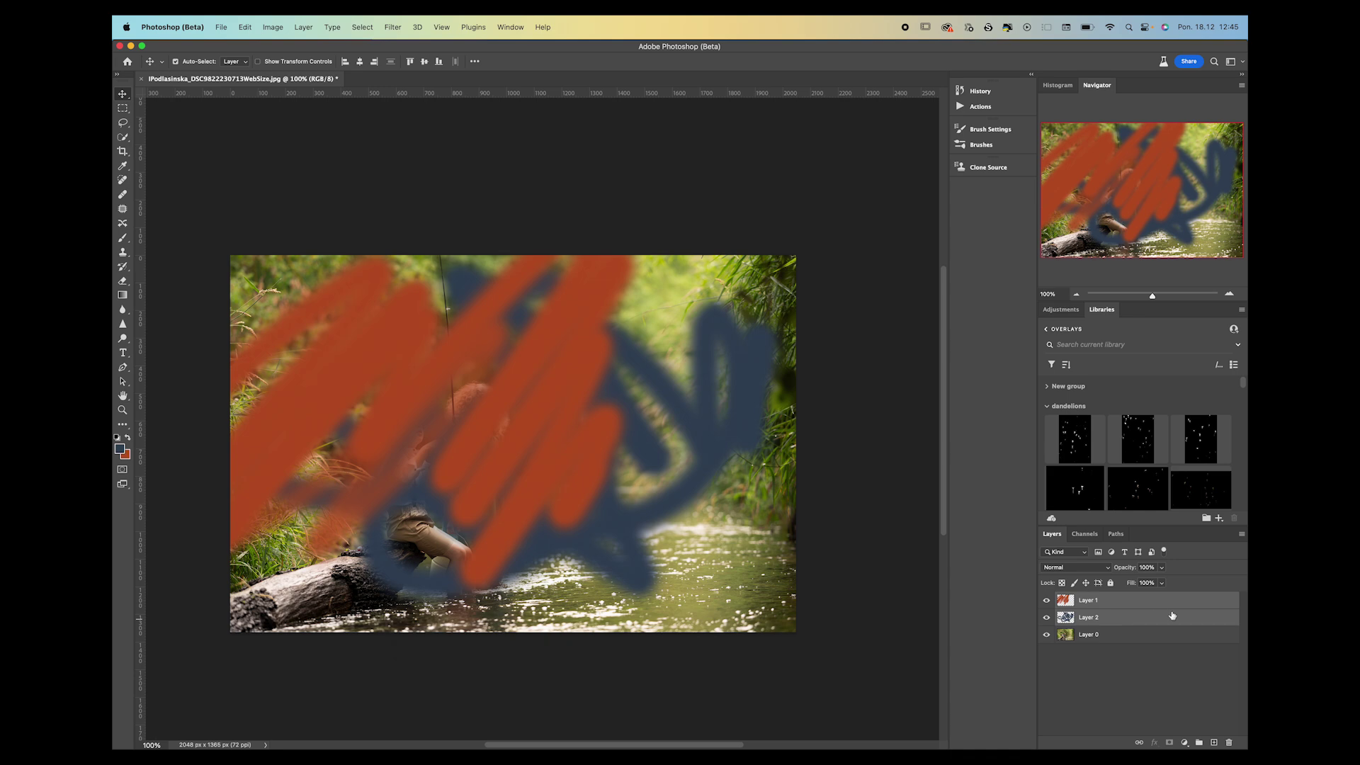
{"action": "left_click_drag", "start_coordinate": [1172, 614], "coordinate": [1169, 643]}
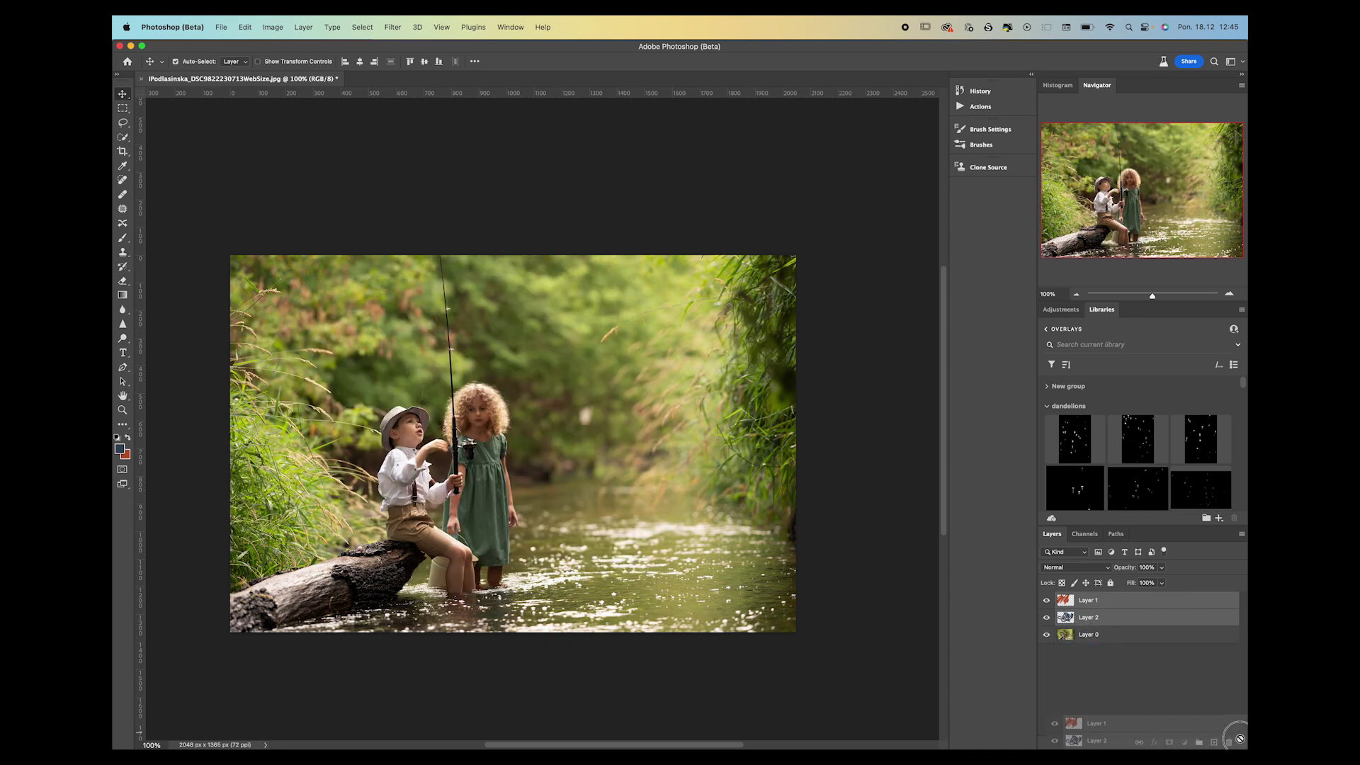
{"action": "left_click_drag", "start_coordinate": [1209, 641], "coordinate": [1226, 741]}
- Add a new layer above the photo and paint broad dark blue diagonal strokes across the image center
{"action": "left_click", "coordinate": [1214, 742]}
{"action": "left_click", "coordinate": [122, 237]}
{"action": "mouse_move", "coordinate": [312, 538]}
{"action": "left_mouse_down"}
{"action": "mouse_move", "coordinate": [397, 425]}
{"action": "mouse_move", "coordinate": [653, 227]}
{"action": "mouse_move", "coordinate": [513, 451]}
{"action": "mouse_move", "coordinate": [595, 449]}
{"action": "mouse_move", "coordinate": [623, 510]}
{"action": "mouse_move", "coordinate": [665, 446]}
{"action": "mouse_move", "coordinate": [528, 406]}
{"action": "mouse_move", "coordinate": [486, 418]}
{"action": "left_mouse_up"}
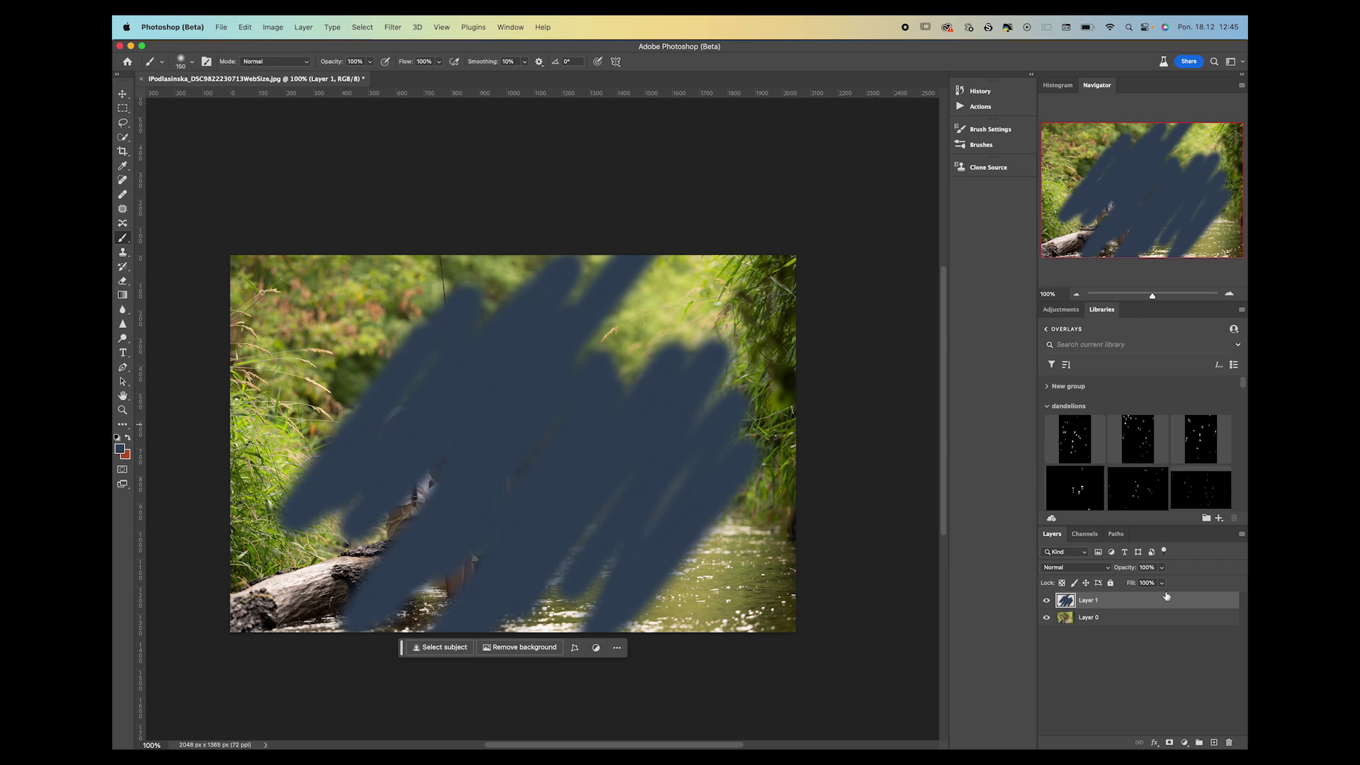
- Add a white layer mask to the painted Layer 1 and switch between its paint content and the mask, ending on the mask
{"action": "left_click", "coordinate": [1169, 743]}
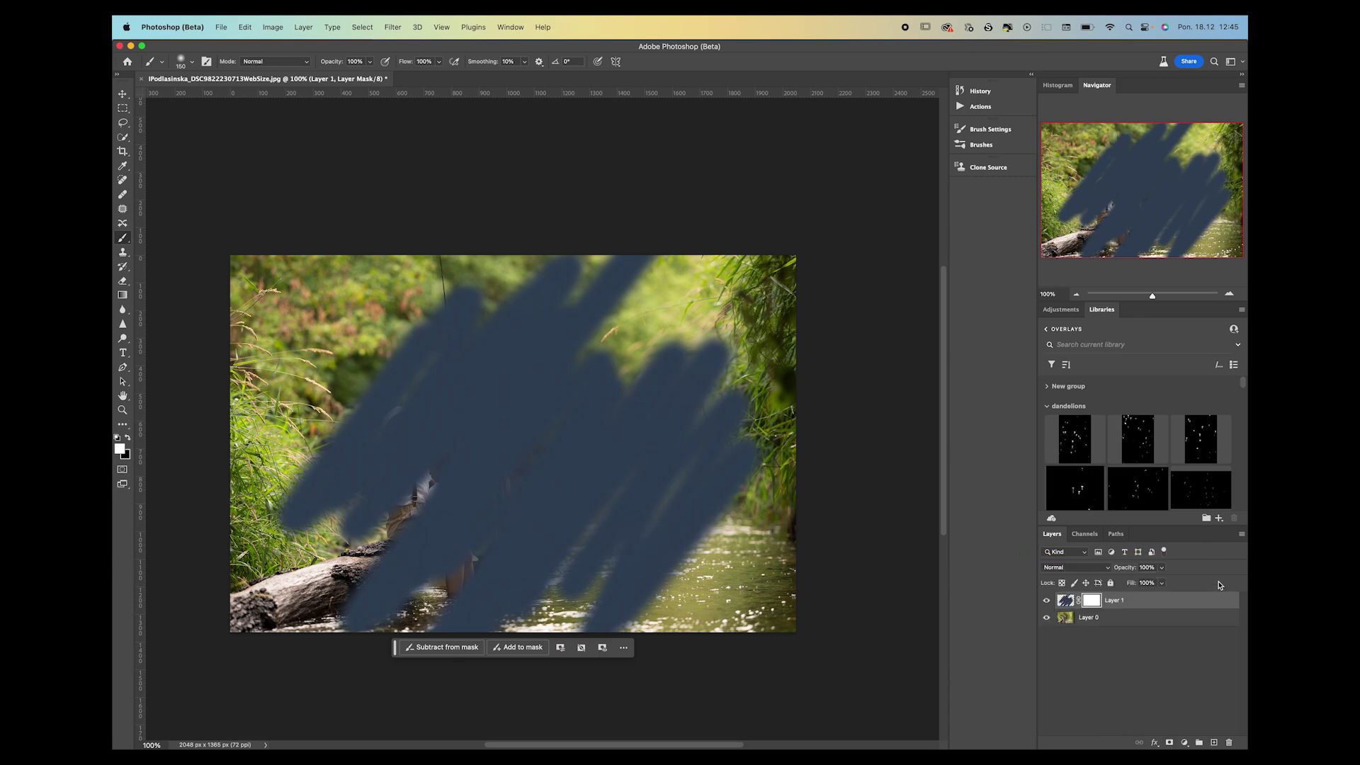
{"action": "left_click", "coordinate": [1065, 600]}
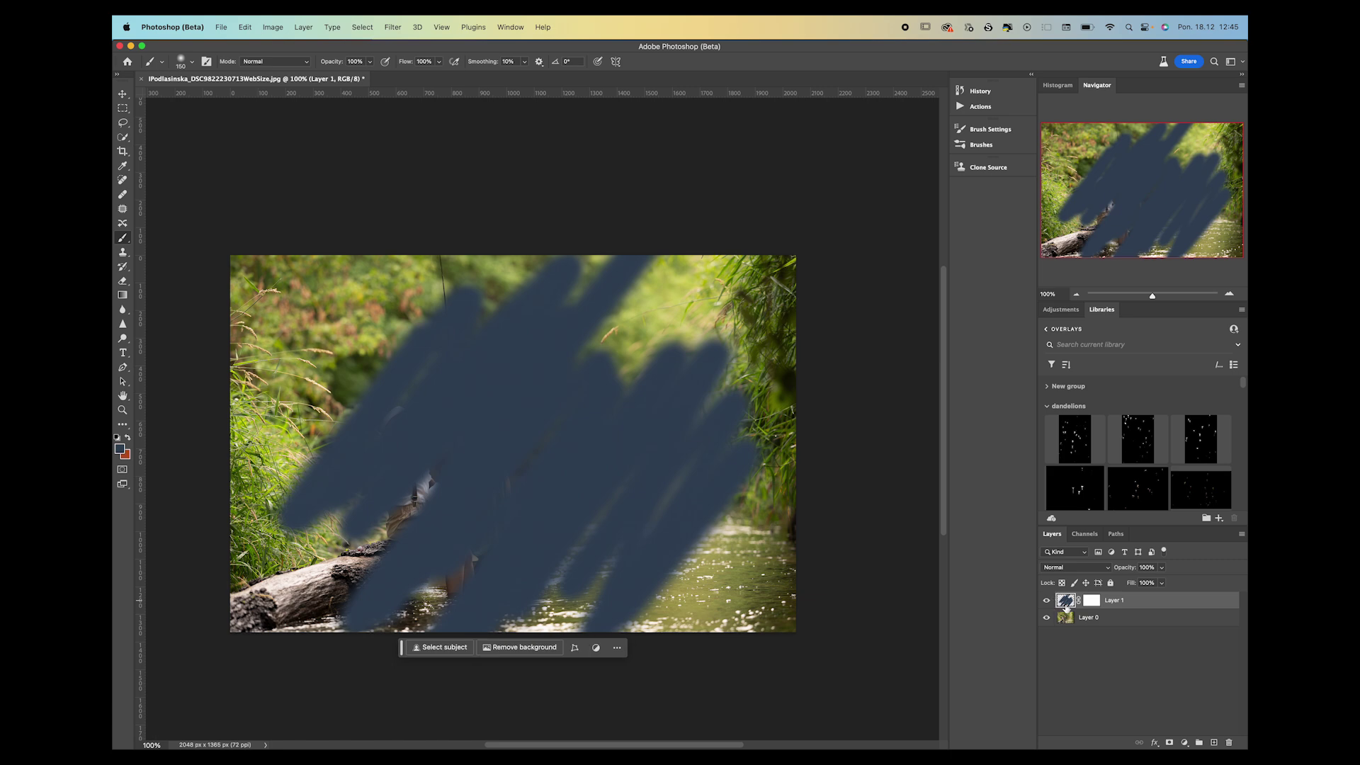
{"action": "left_click", "coordinate": [1059, 600]}
{"action": "left_click", "coordinate": [1093, 601]}
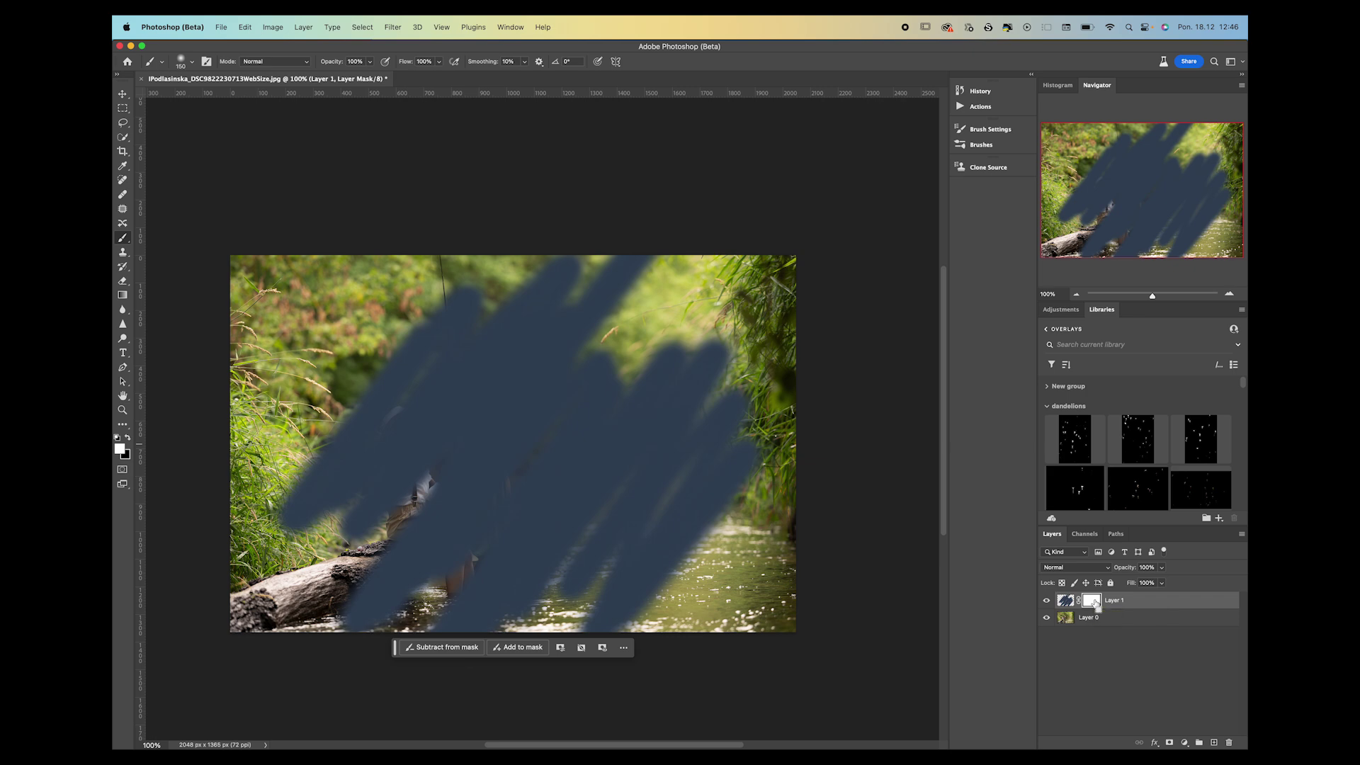
- Invert Layer 1's mask to black to hide the blue paint, and invert it back to white
{"action": "key", "text": "super+i"}
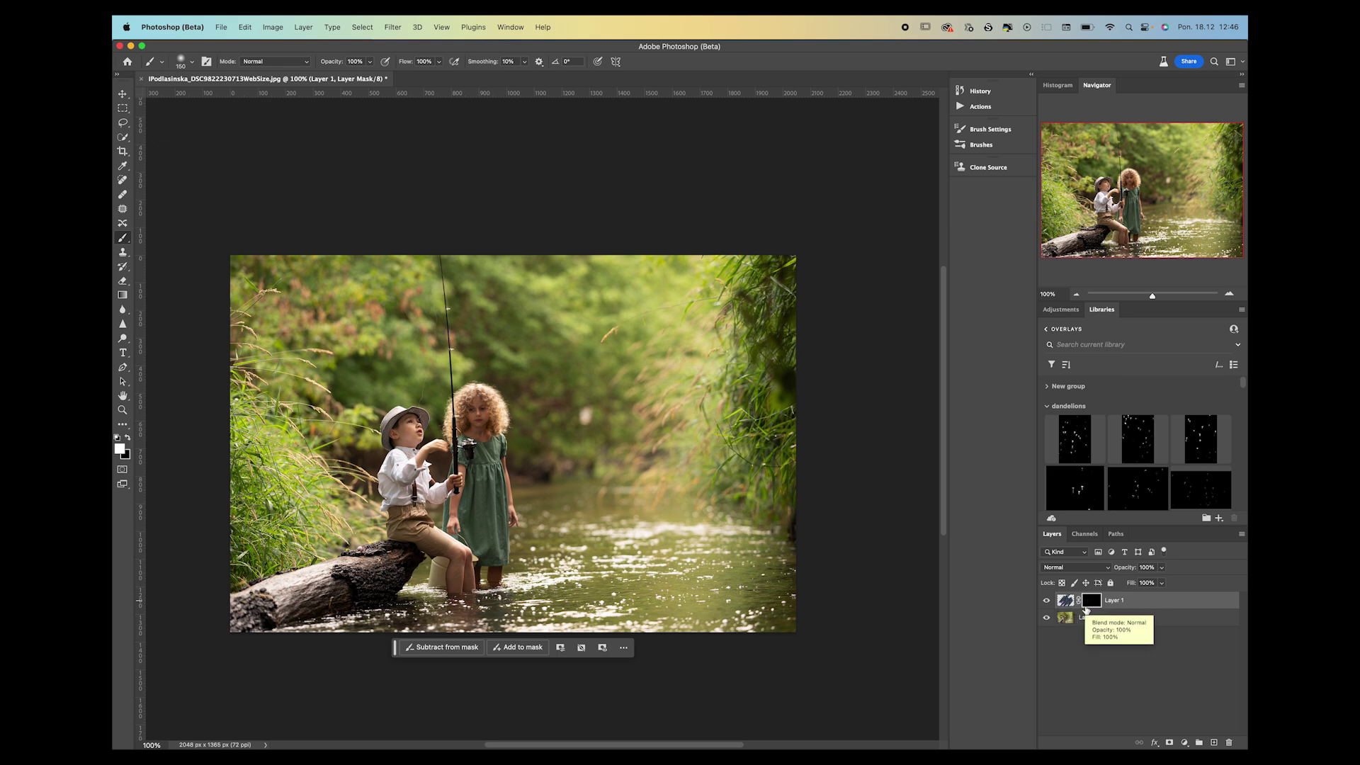
{"action": "key", "text": "super+i"}
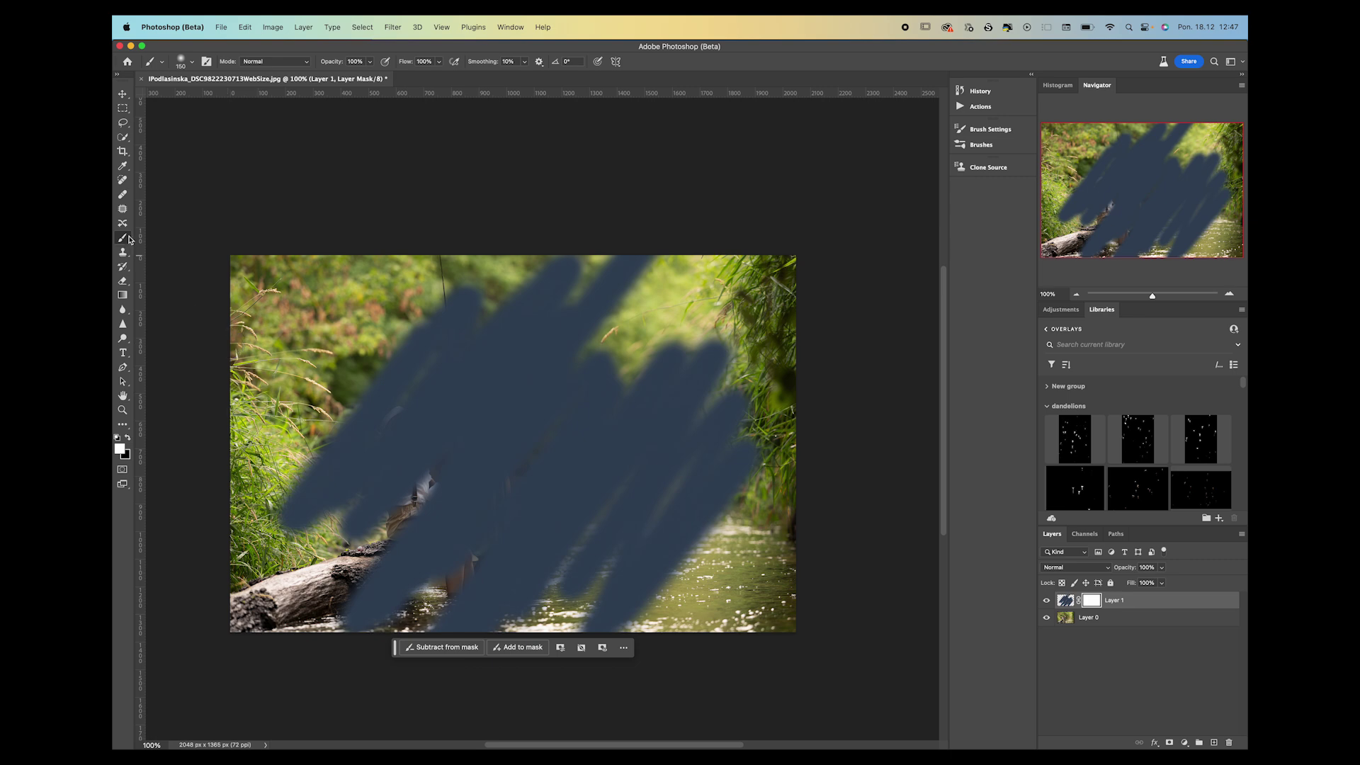
- Paint black on Layer 1's mask to uncover the children, and paint white over the same area to bring the blue strokes back
{"action": "key", "text": "x"}
{"action": "mouse_move", "coordinate": [413, 349]}
{"action": "left_mouse_down"}
{"action": "mouse_move", "coordinate": [652, 546]}
{"action": "mouse_move", "coordinate": [402, 340]}
{"action": "mouse_move", "coordinate": [632, 541]}
{"action": "mouse_move", "coordinate": [517, 471]}
{"action": "mouse_move", "coordinate": [504, 477]}
{"action": "mouse_move", "coordinate": [422, 386]}
{"action": "left_mouse_up"}
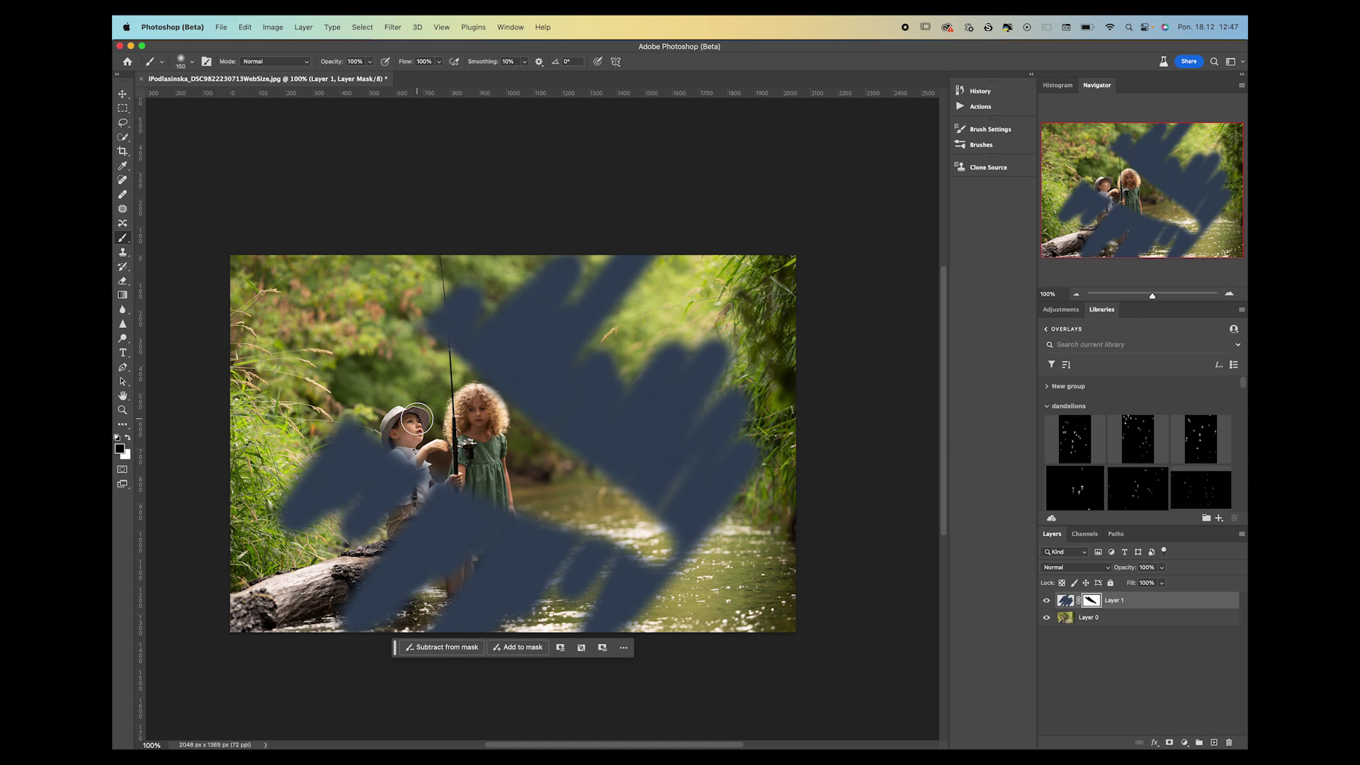
{"action": "left_click", "coordinate": [128, 438]}
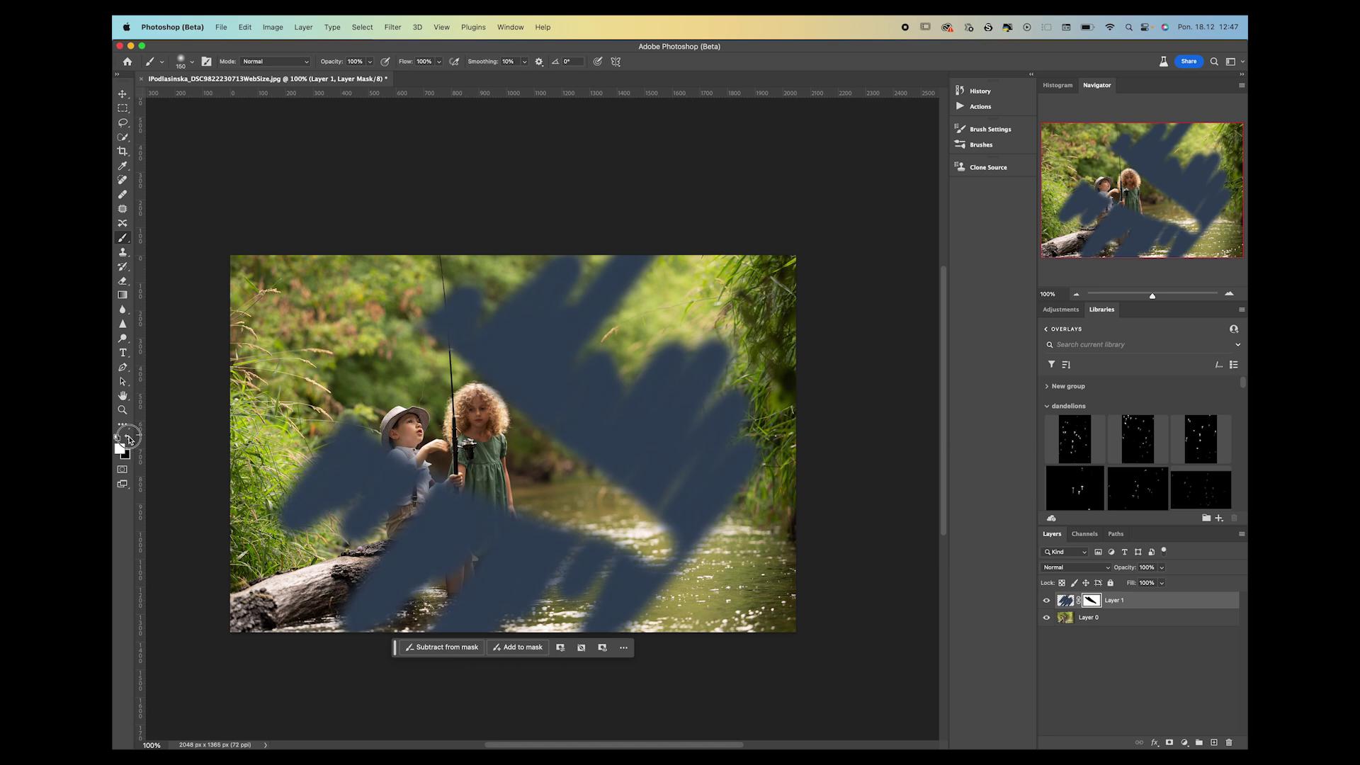
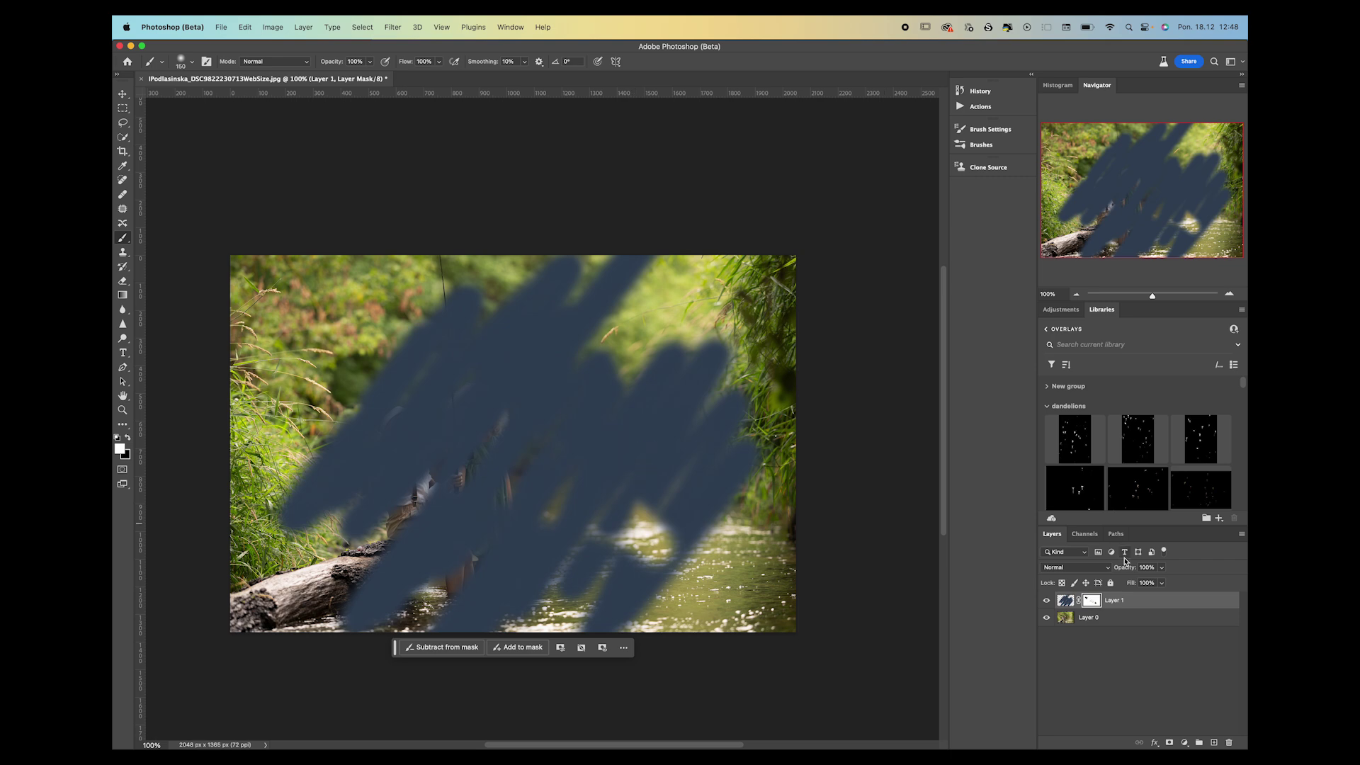
{"action": "left_click_drag", "start_coordinate": [1196, 603], "coordinate": [1229, 742]}
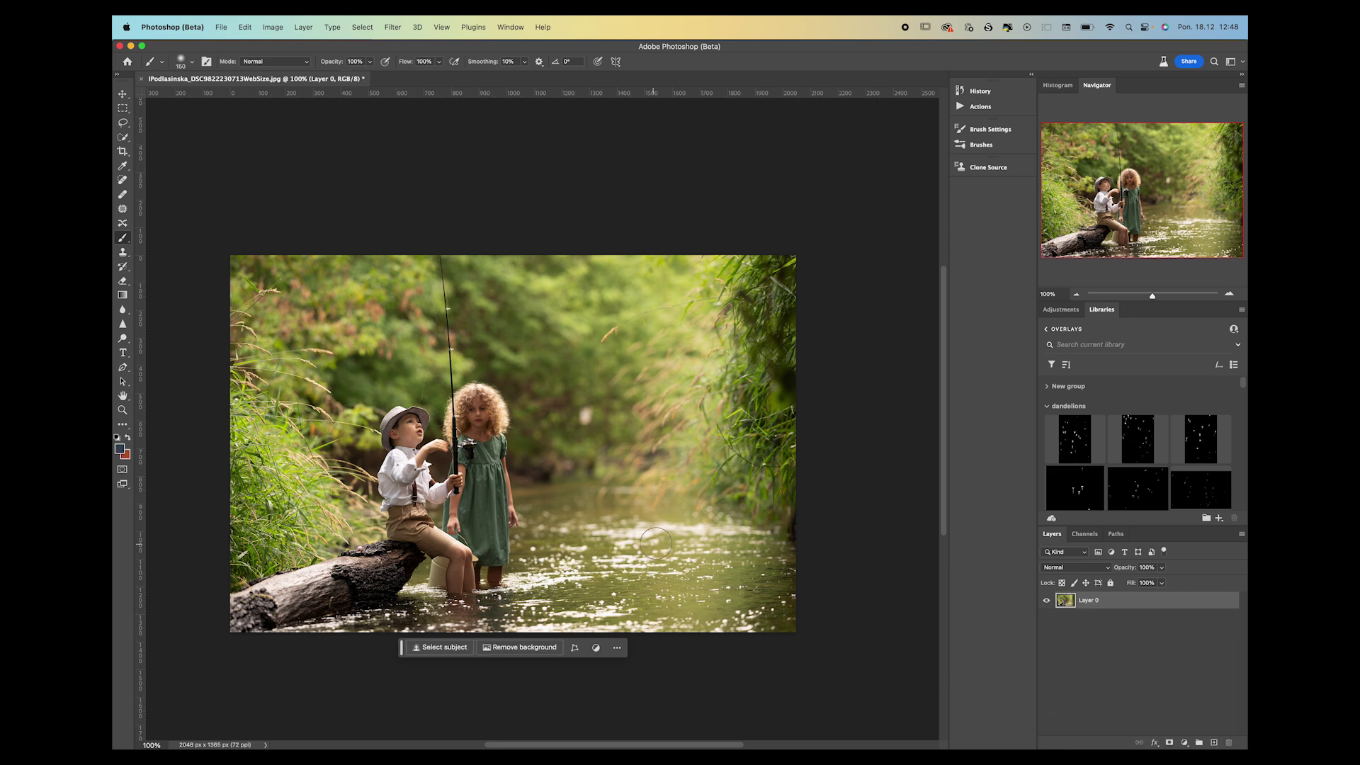
{"action": "left_click", "coordinate": [441, 734]}
{"action": "left_click_drag", "start_coordinate": [721, 387], "coordinate": [313, 424]}
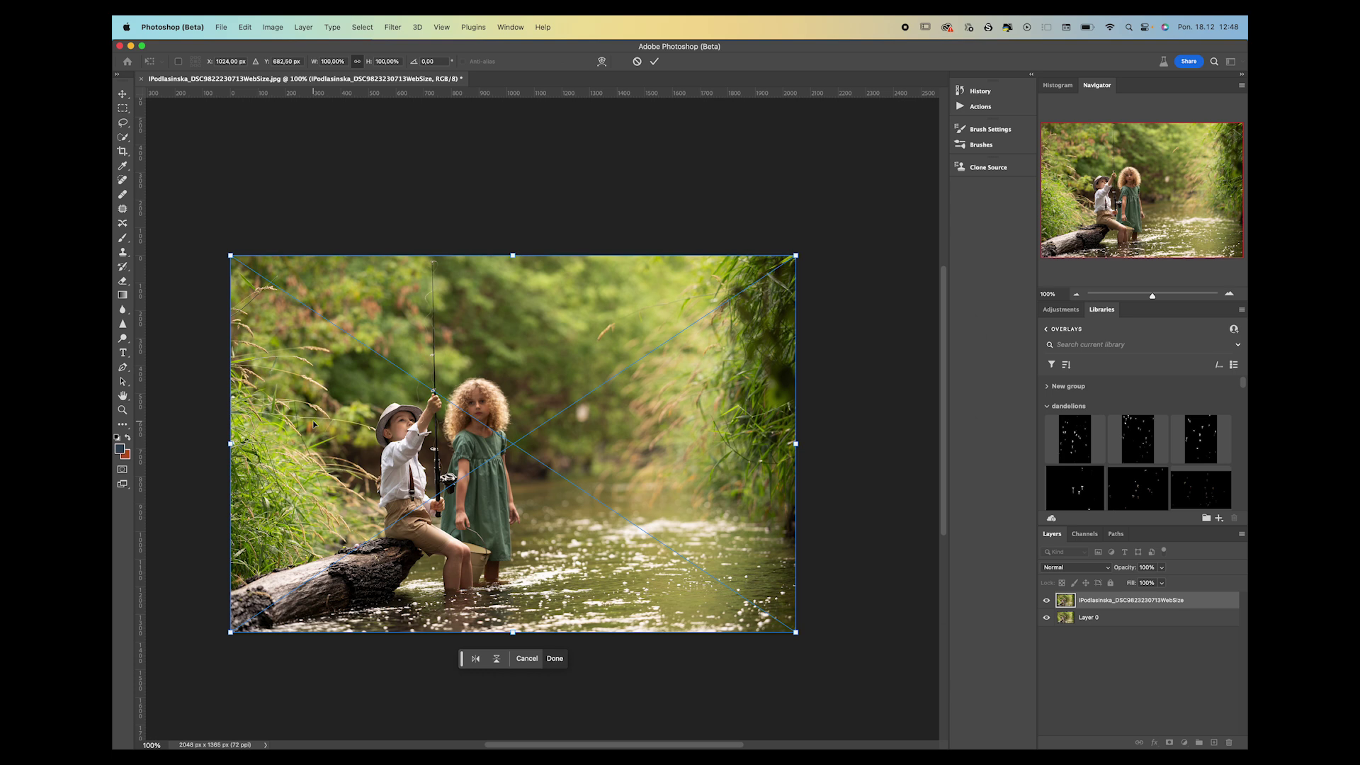
- Shift the placed photo slightly right and down, to about X 1055 px and Y 732 px, and commit the placement
{"action": "left_click_drag", "start_coordinate": [466, 395], "coordinate": [473, 671]}
{"action": "left_click_drag", "start_coordinate": [368, 695], "coordinate": [455, 517]}
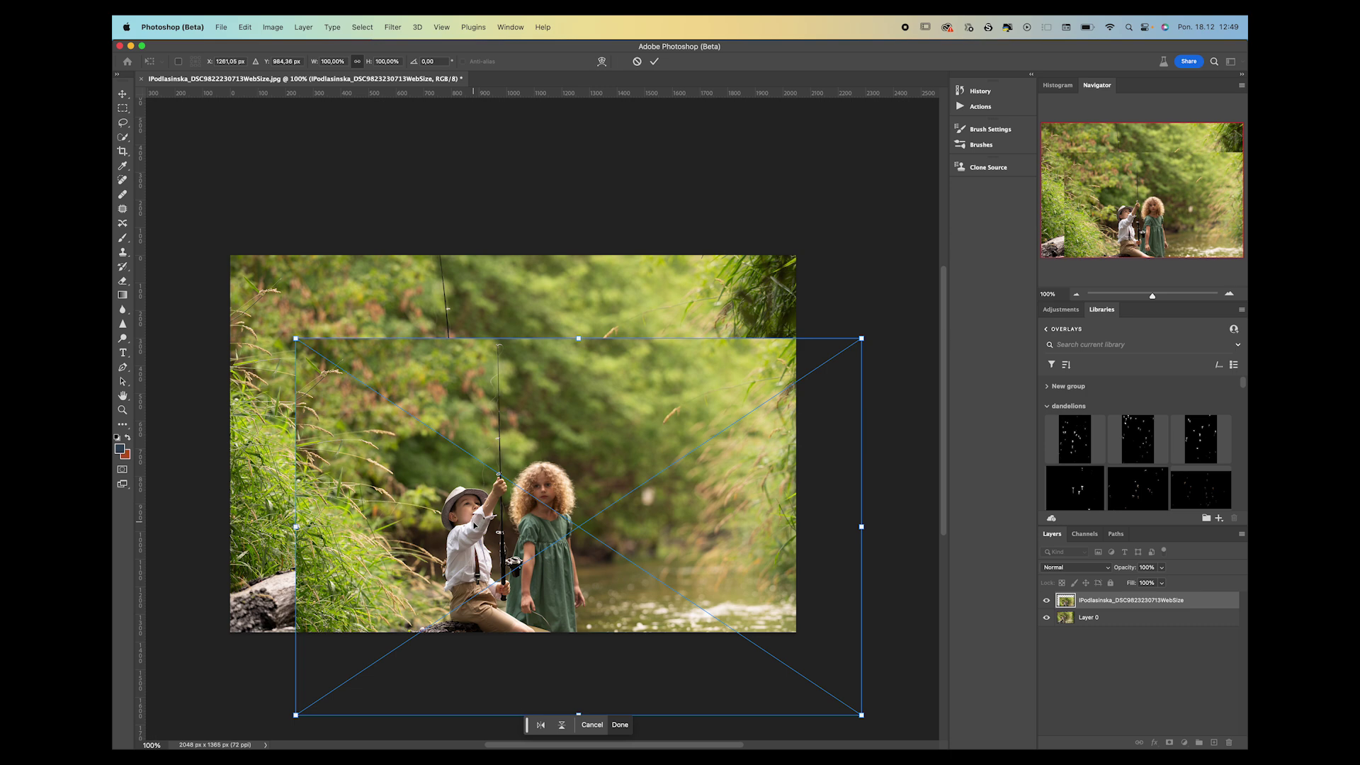
{"action": "left_click_drag", "start_coordinate": [569, 476], "coordinate": [504, 577]}
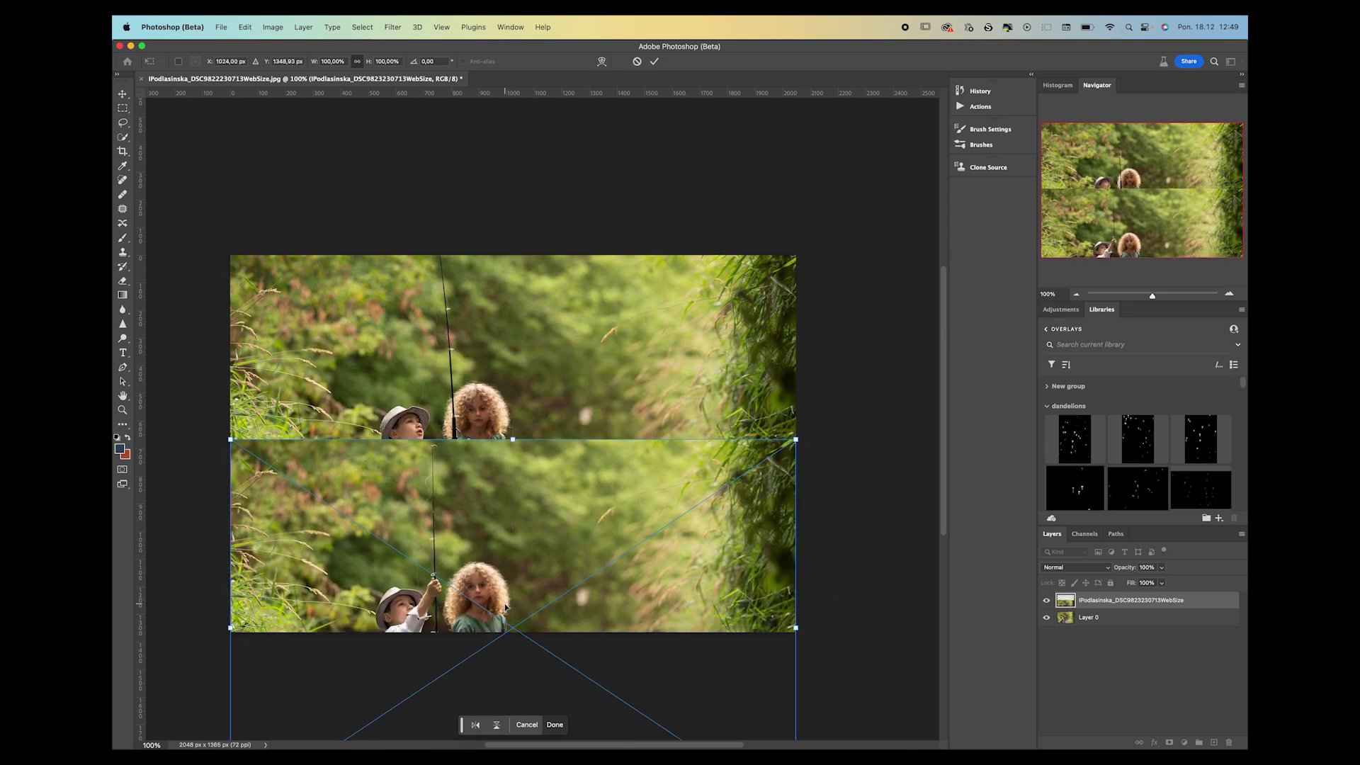
{"action": "left_click_drag", "start_coordinate": [446, 439], "coordinate": [440, 514]}
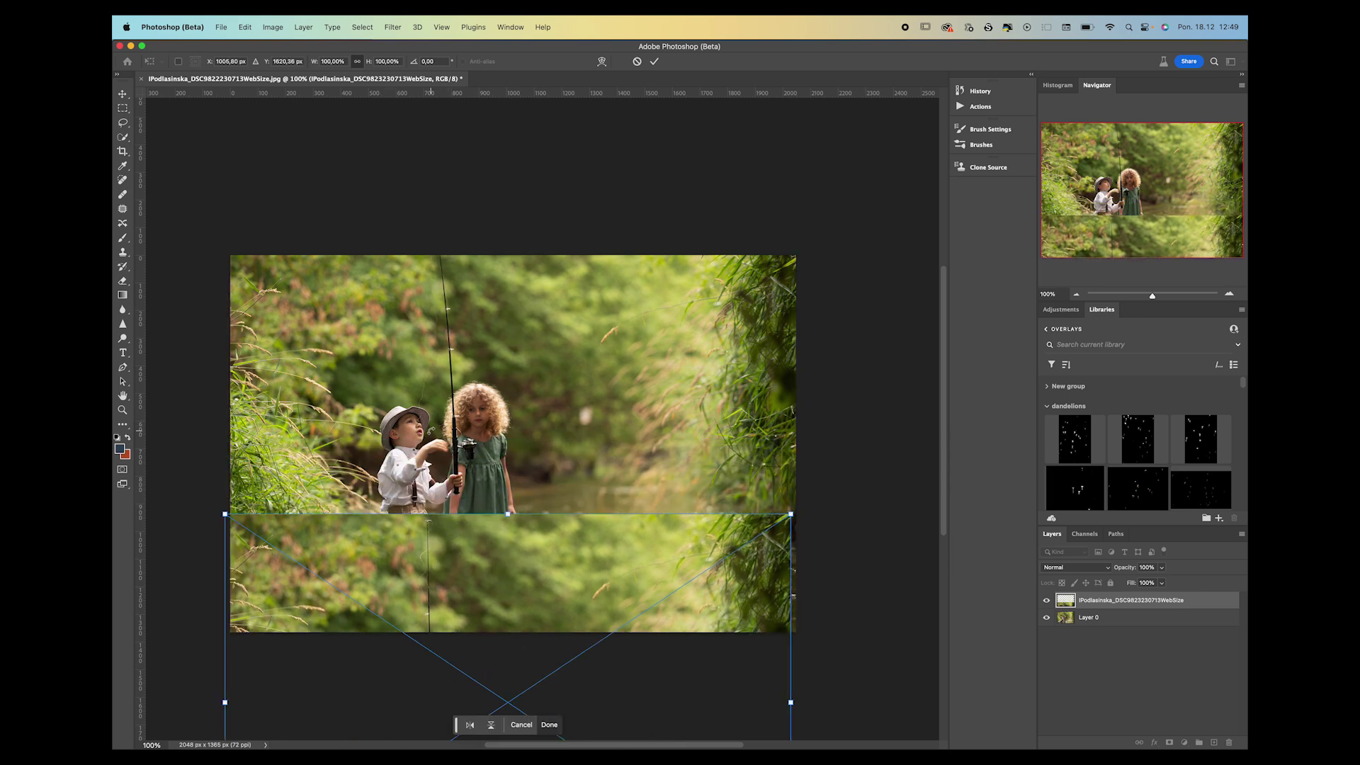
{"action": "left_click_drag", "start_coordinate": [517, 591], "coordinate": [535, 418]}
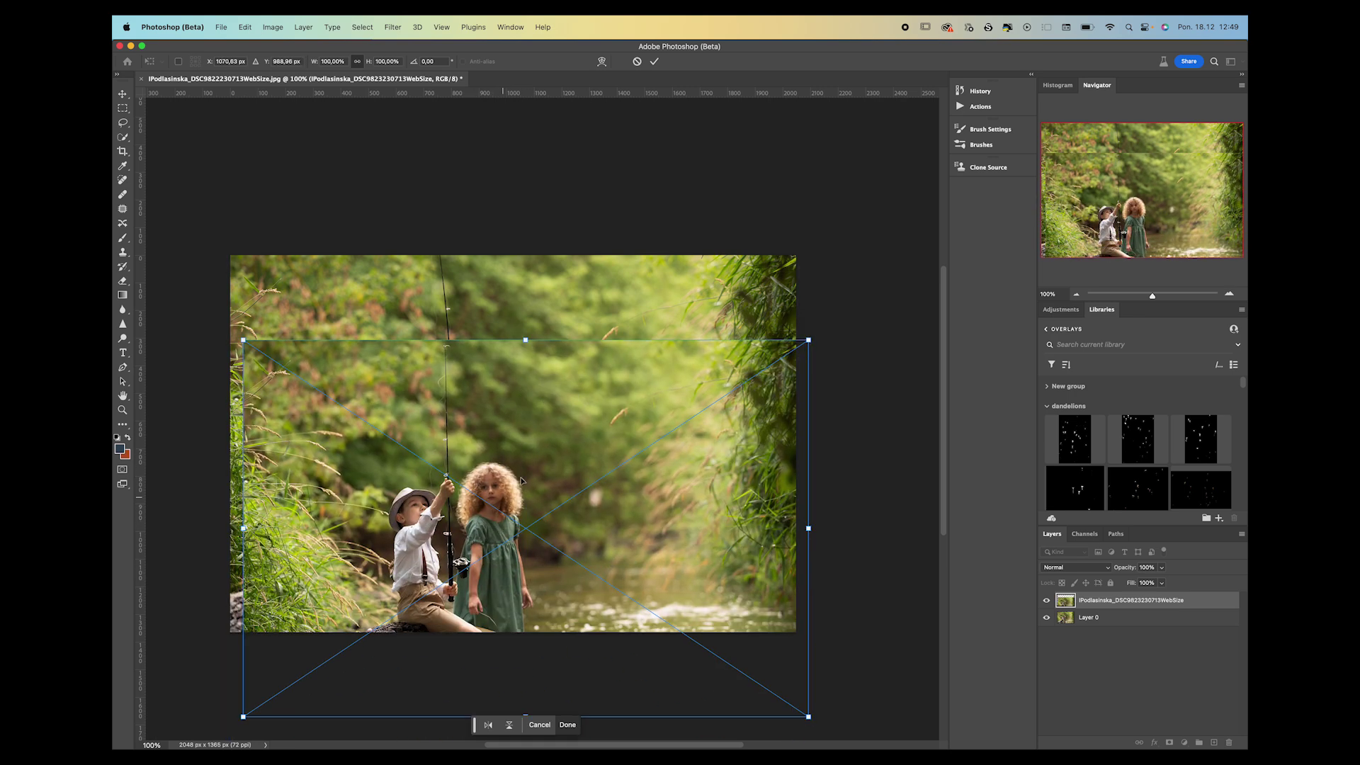
{"action": "left_click_drag", "start_coordinate": [568, 345], "coordinate": [564, 309]}
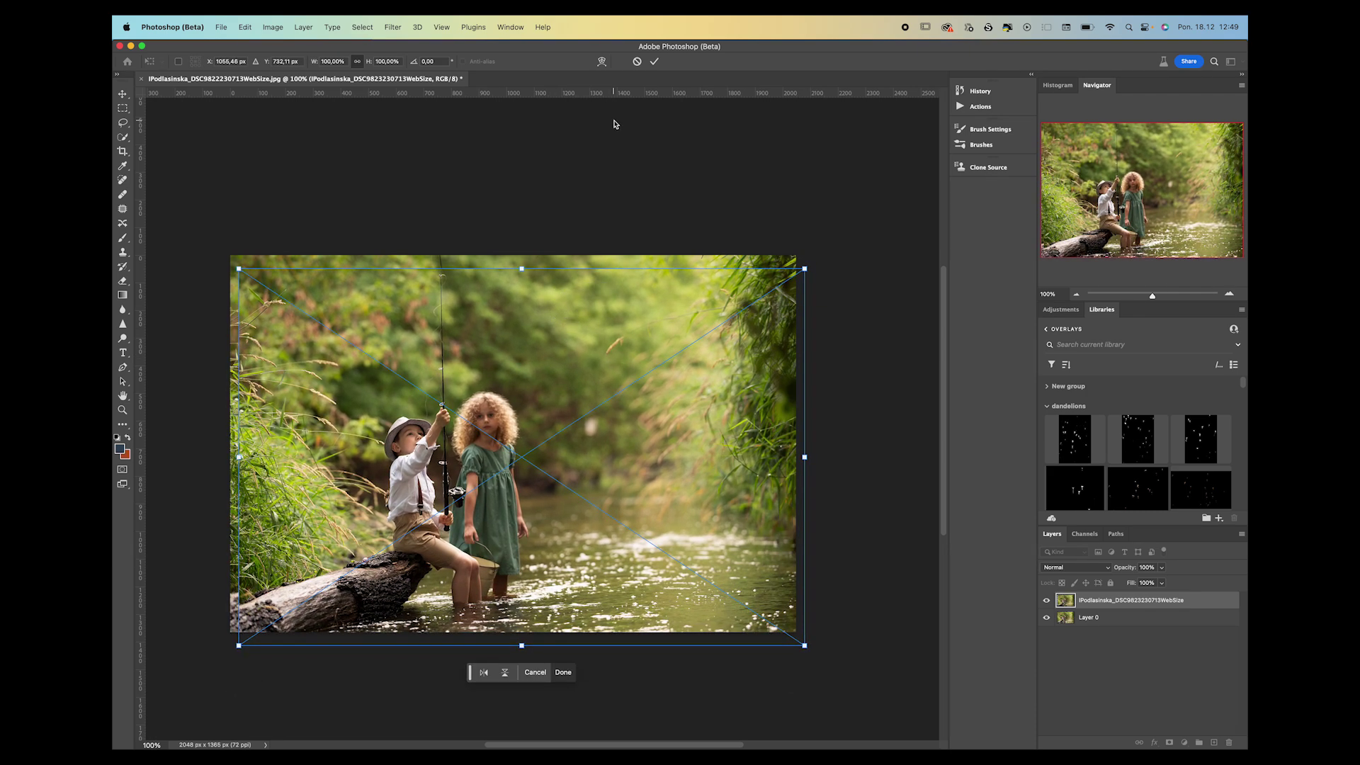
{"action": "left_click", "coordinate": [655, 61]}
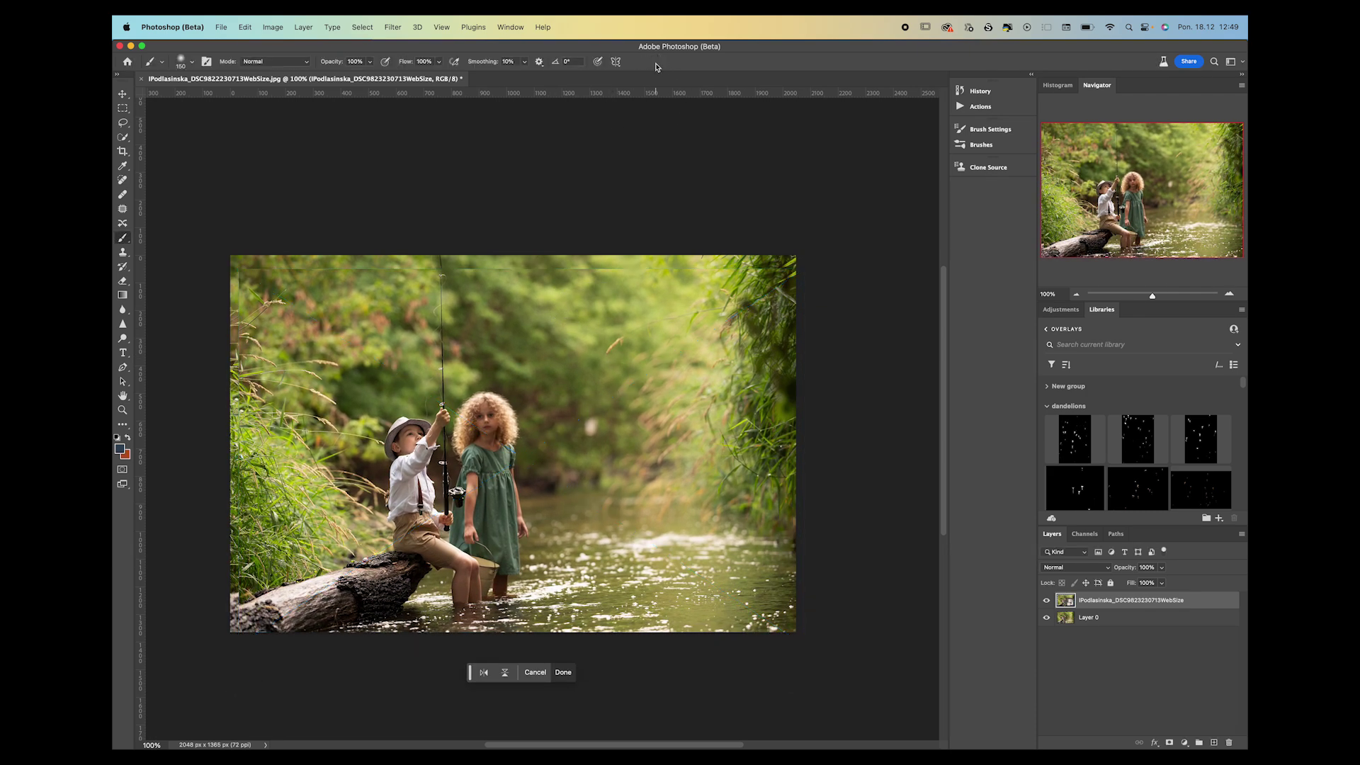
- Set the placed photo layer's opacity to 49% and move it to roughly match the children and log in Layer 0
{"action": "left_click", "coordinate": [1162, 567]}
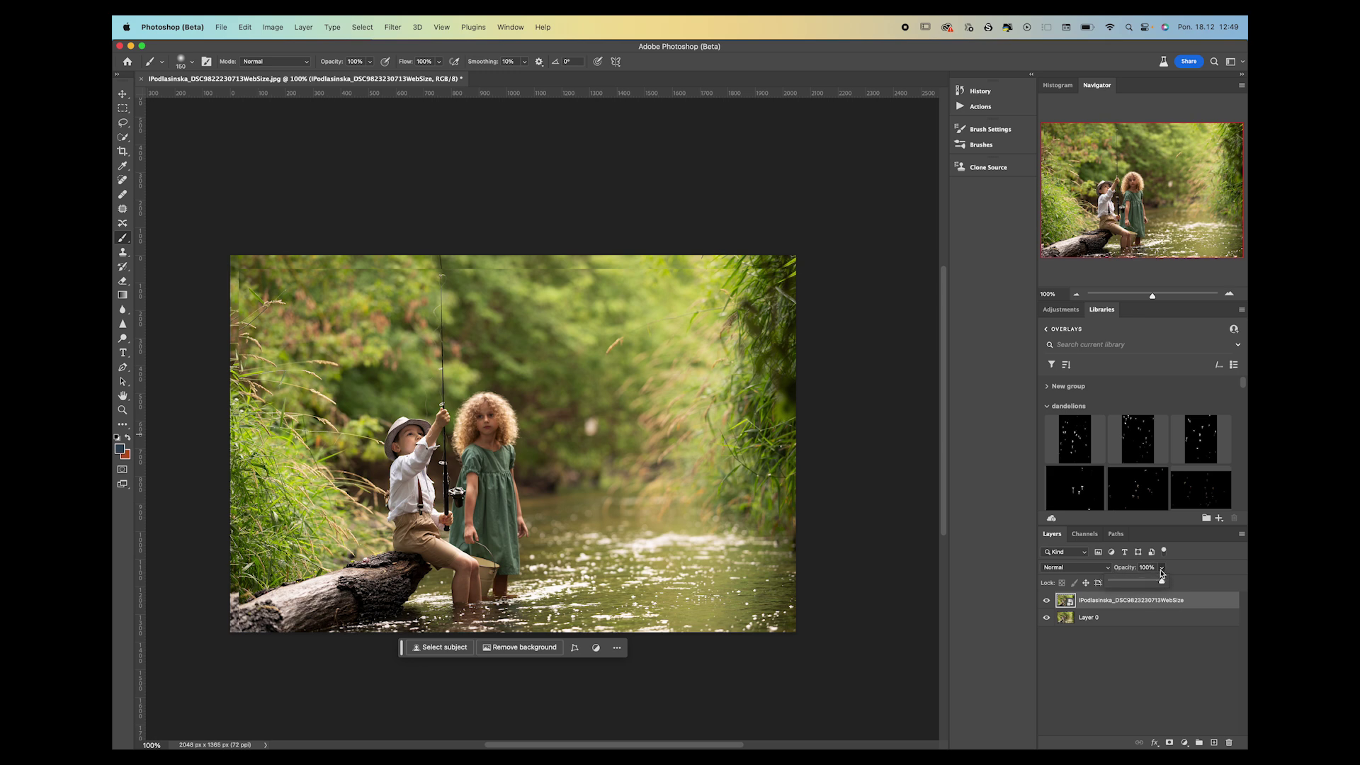
{"action": "left_click_drag", "start_coordinate": [1162, 582], "coordinate": [1137, 584]}
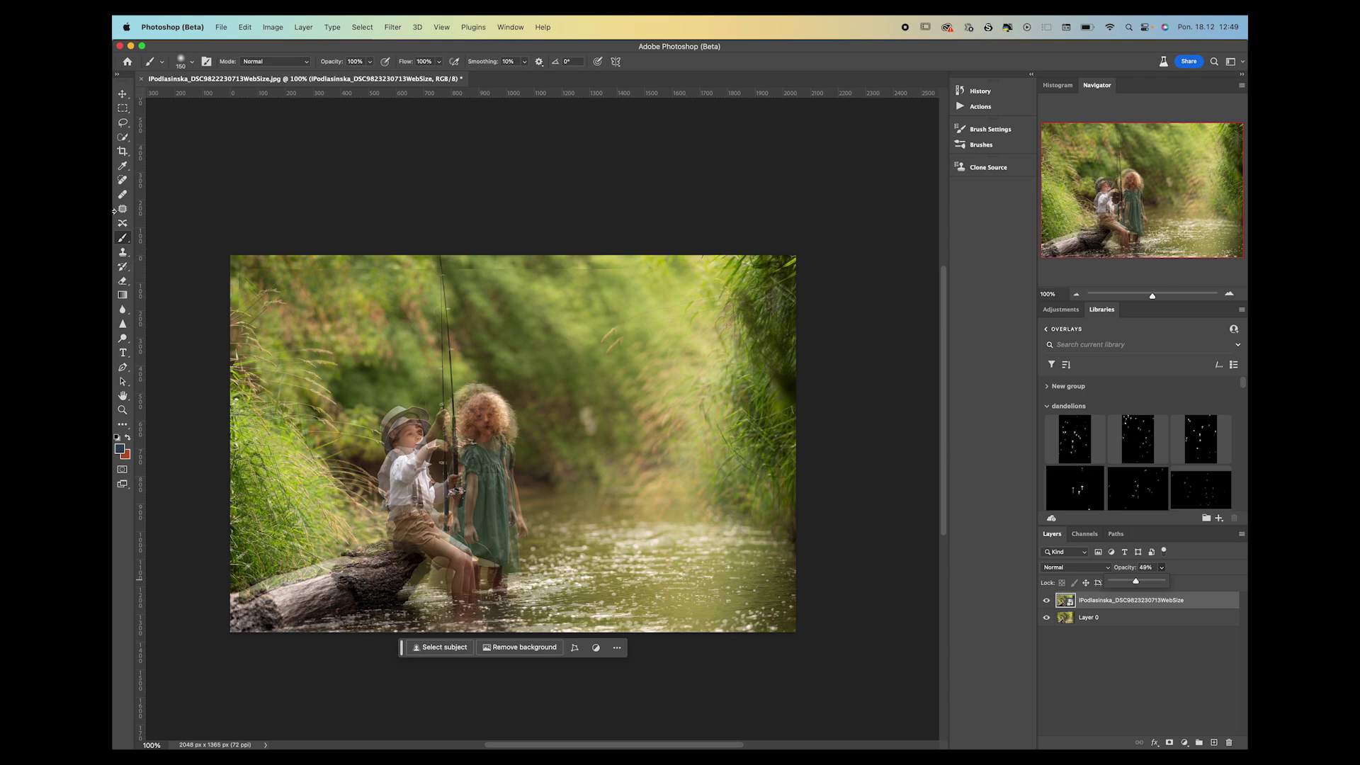
{"action": "left_click", "coordinate": [122, 93]}
{"action": "left_click_drag", "start_coordinate": [533, 476], "coordinate": [526, 470]}
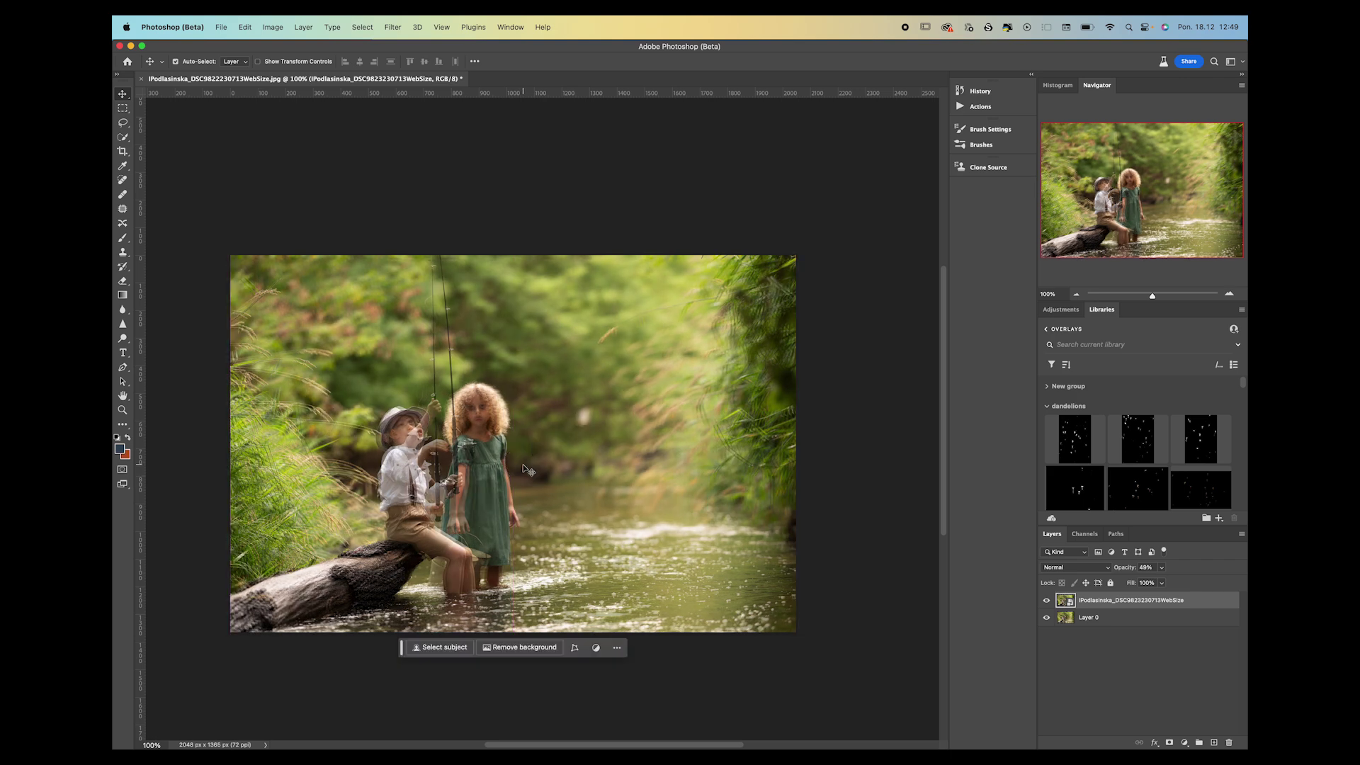
{"action": "left_click_drag", "start_coordinate": [292, 474], "coordinate": [289, 470]}
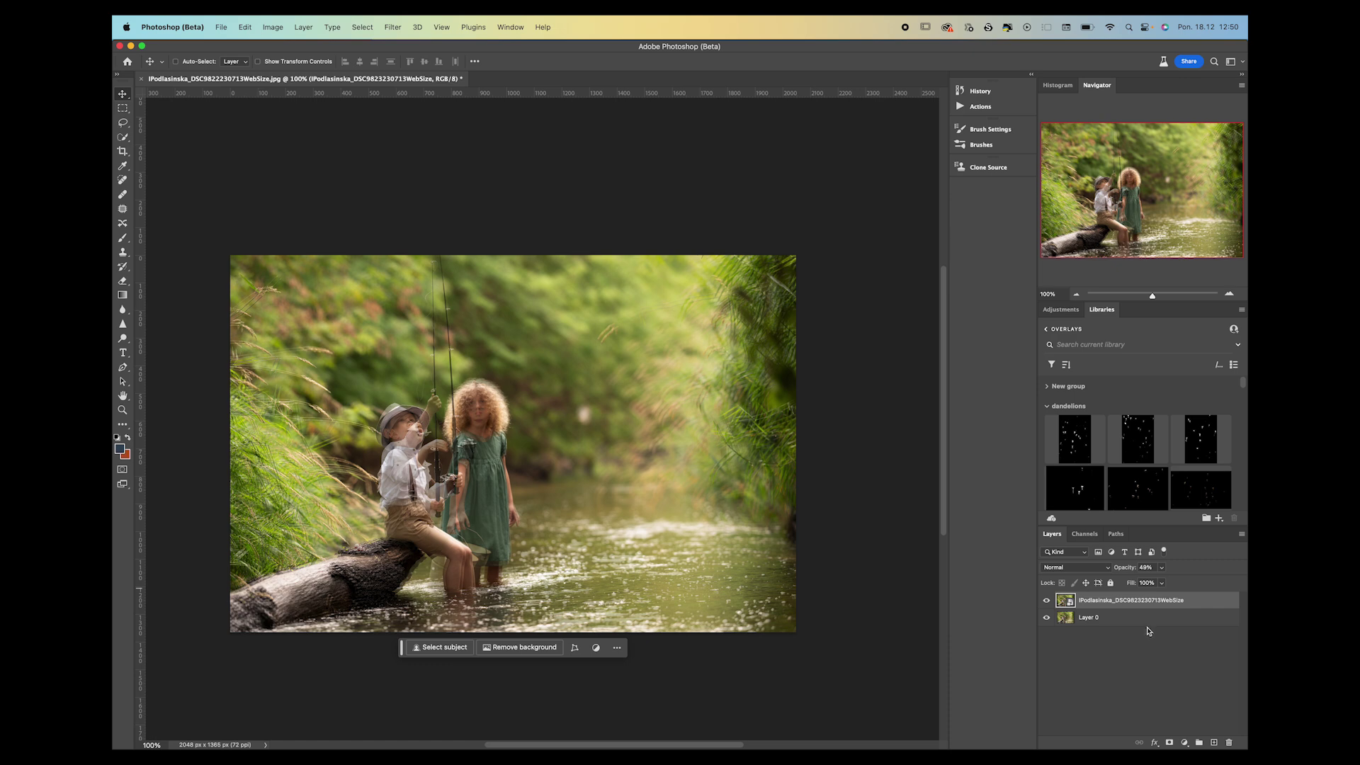
- Select both photo layers and check whether the Auto-Align Layers command is available for them
{"action": "left_click", "coordinate": [1147, 630]}
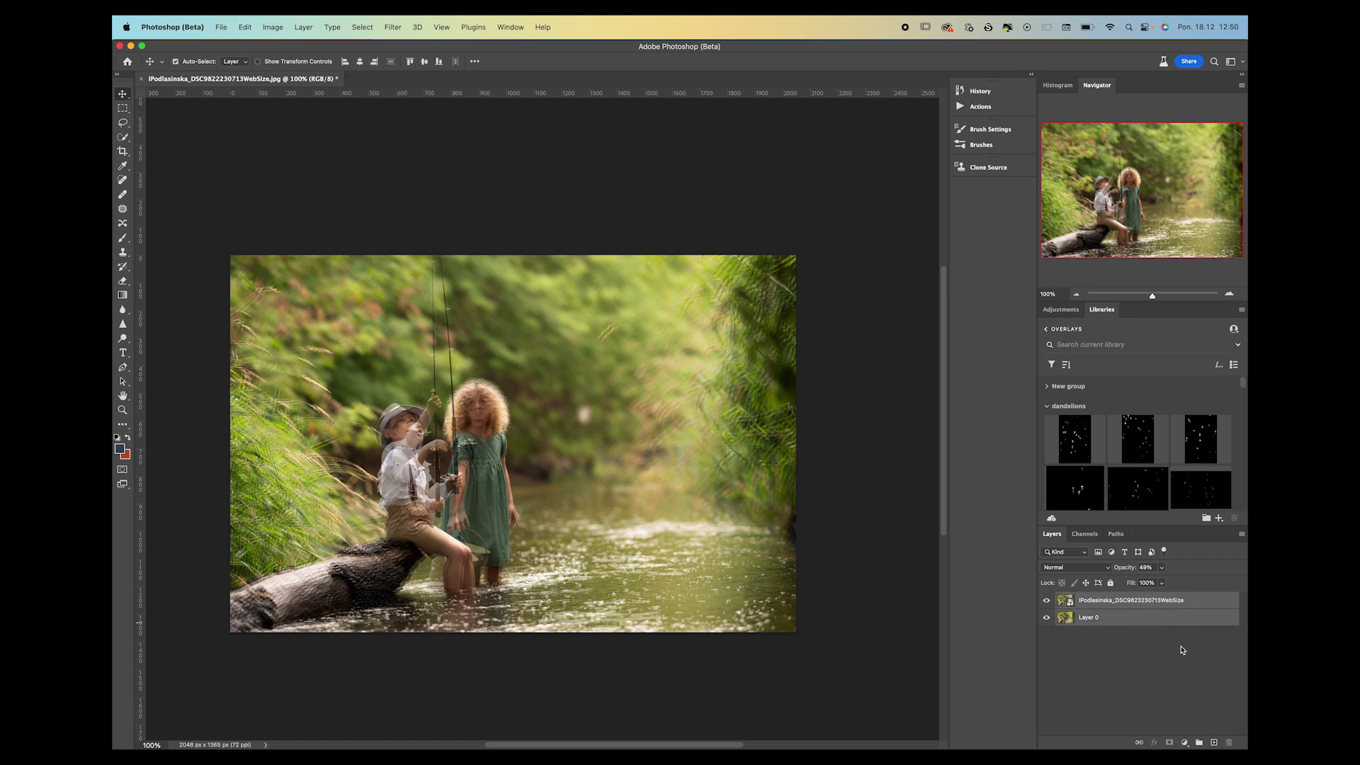
{"action": "left_click", "coordinate": [1213, 599]}
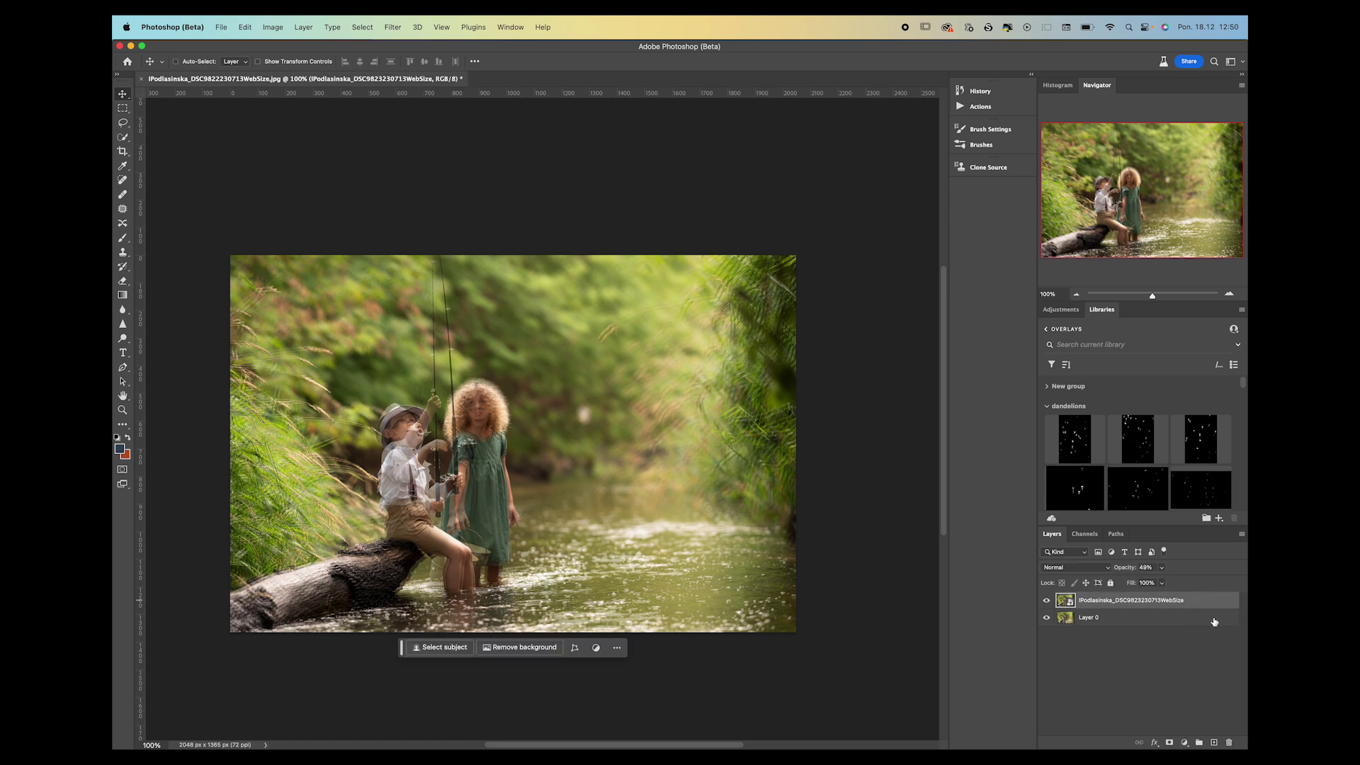
{"action": "left_click", "coordinate": [1215, 622], "text": "shift"}
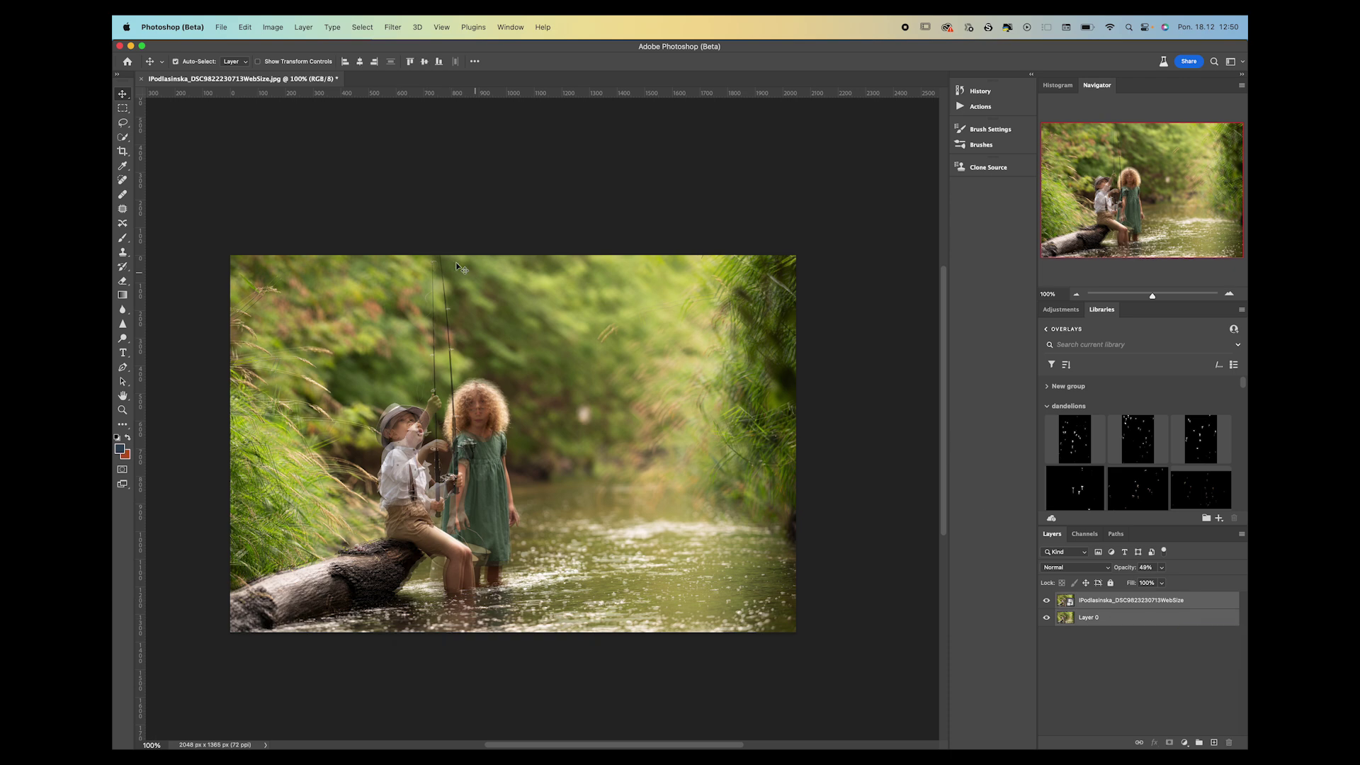
{"action": "left_click", "coordinate": [243, 27]}
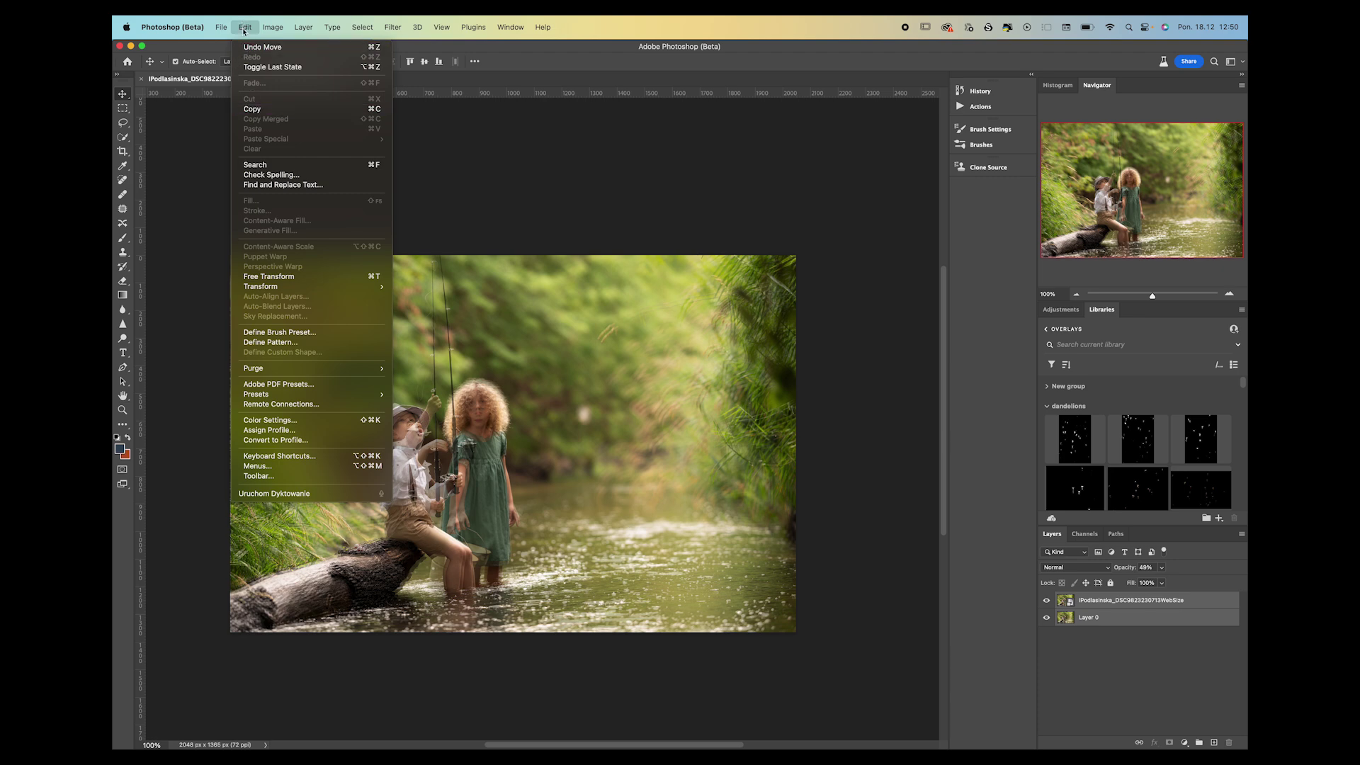
{"action": "left_click", "coordinate": [195, 330]}
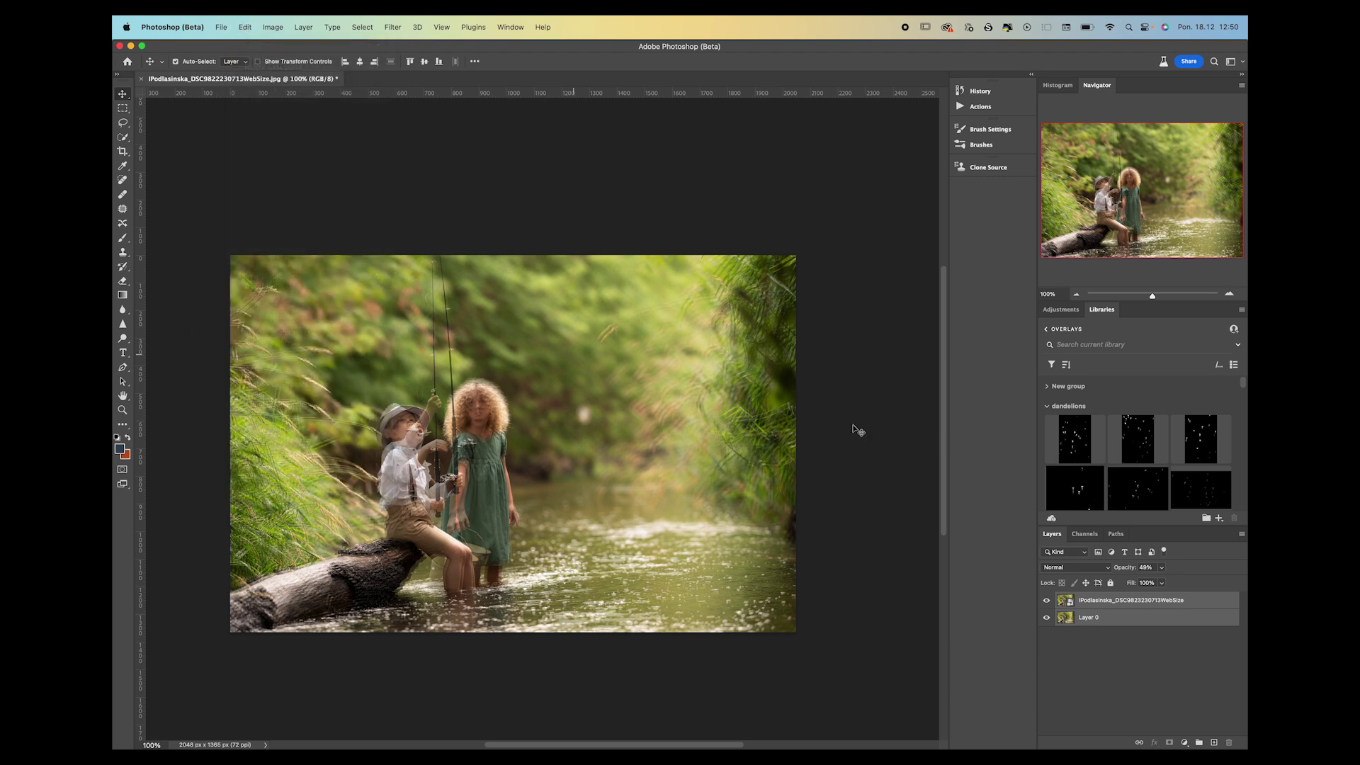
{"action": "left_click", "coordinate": [873, 476]}
- Rasterize the placed photo's smart object layer
{"action": "left_click", "coordinate": [1071, 603]}
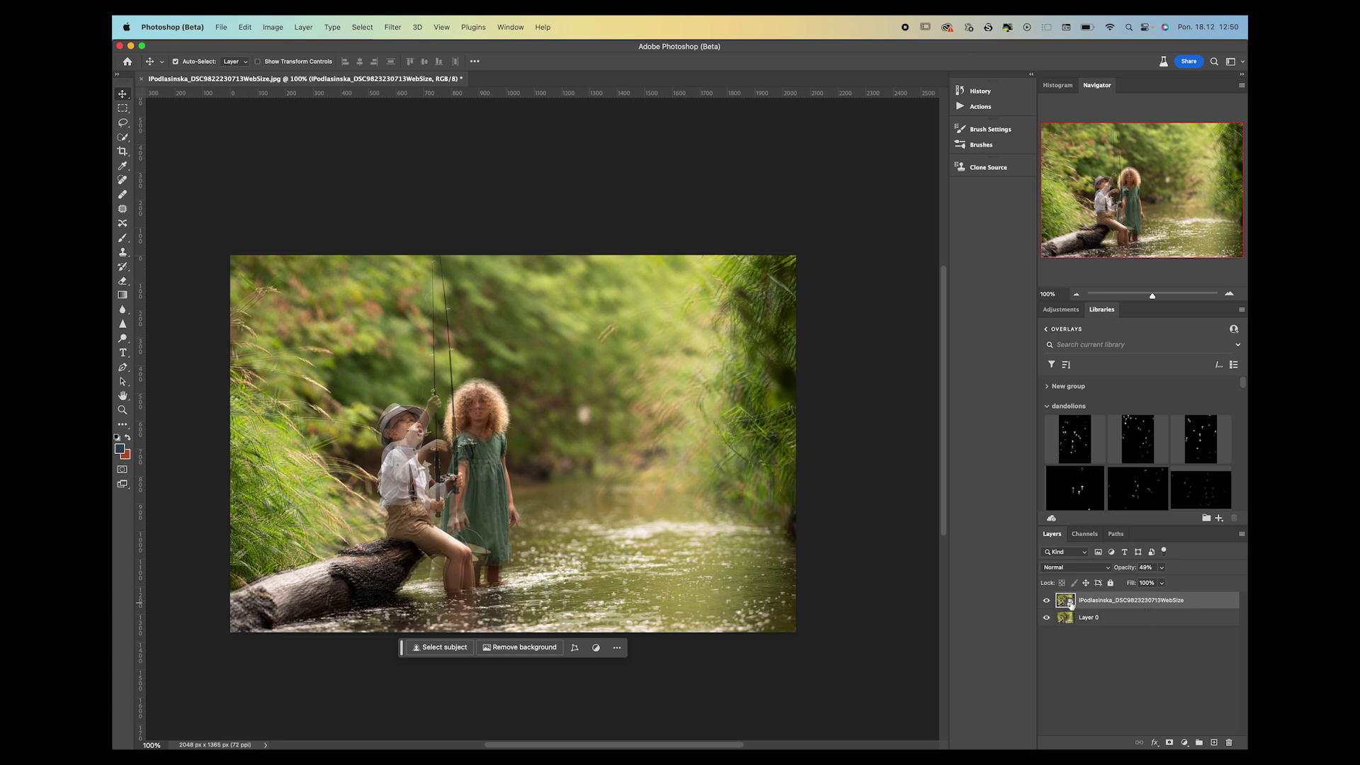
{"action": "right_click", "coordinate": [1071, 604]}
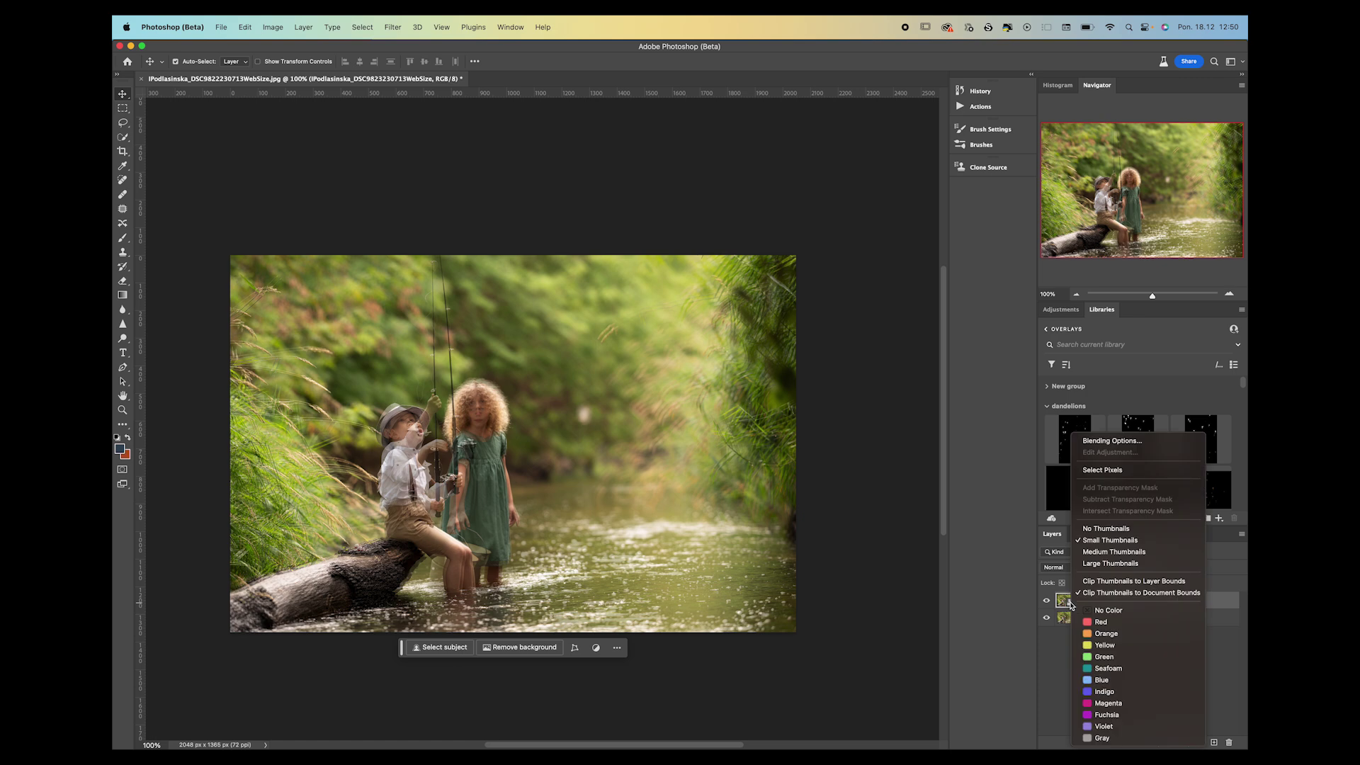
{"action": "left_click", "coordinate": [1060, 654]}
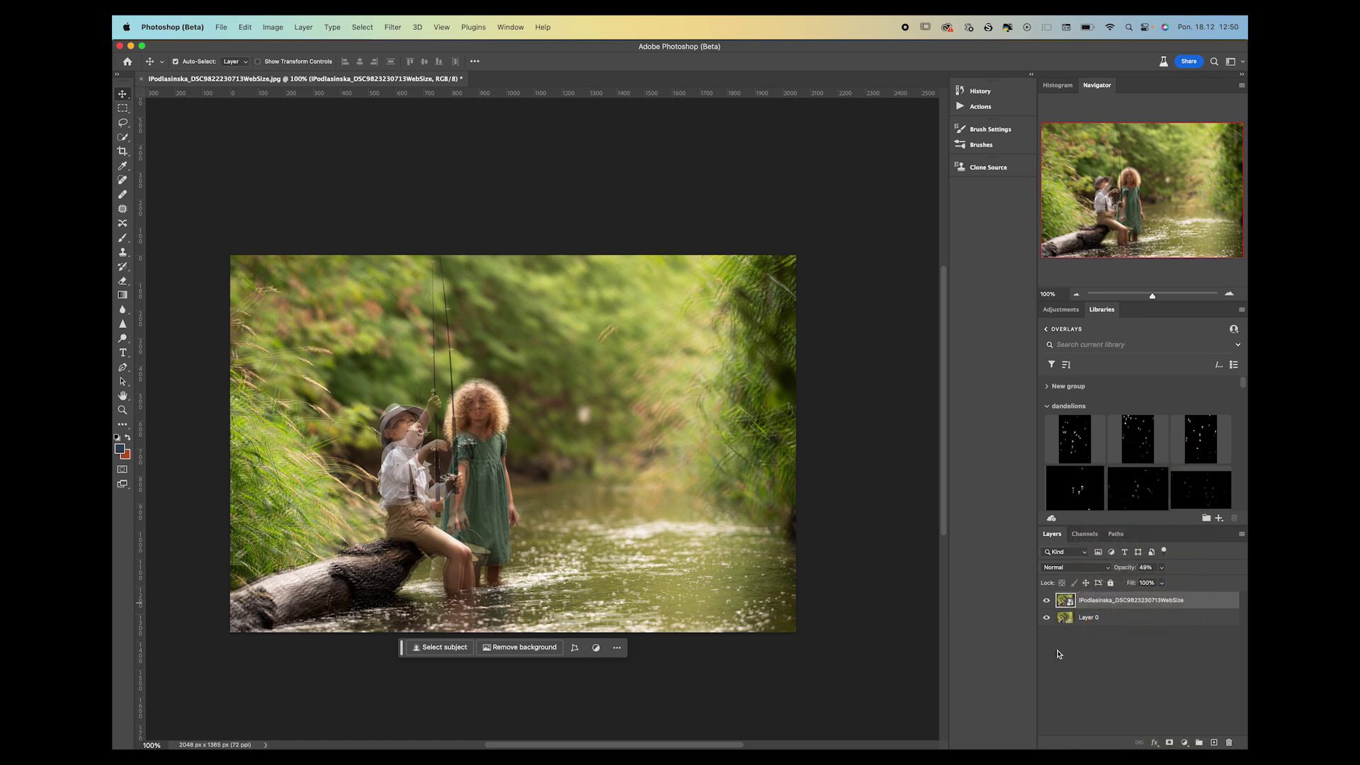
{"action": "right_click", "coordinate": [1071, 605]}
{"action": "left_click", "coordinate": [1064, 601]}
{"action": "right_click", "coordinate": [1070, 602]}
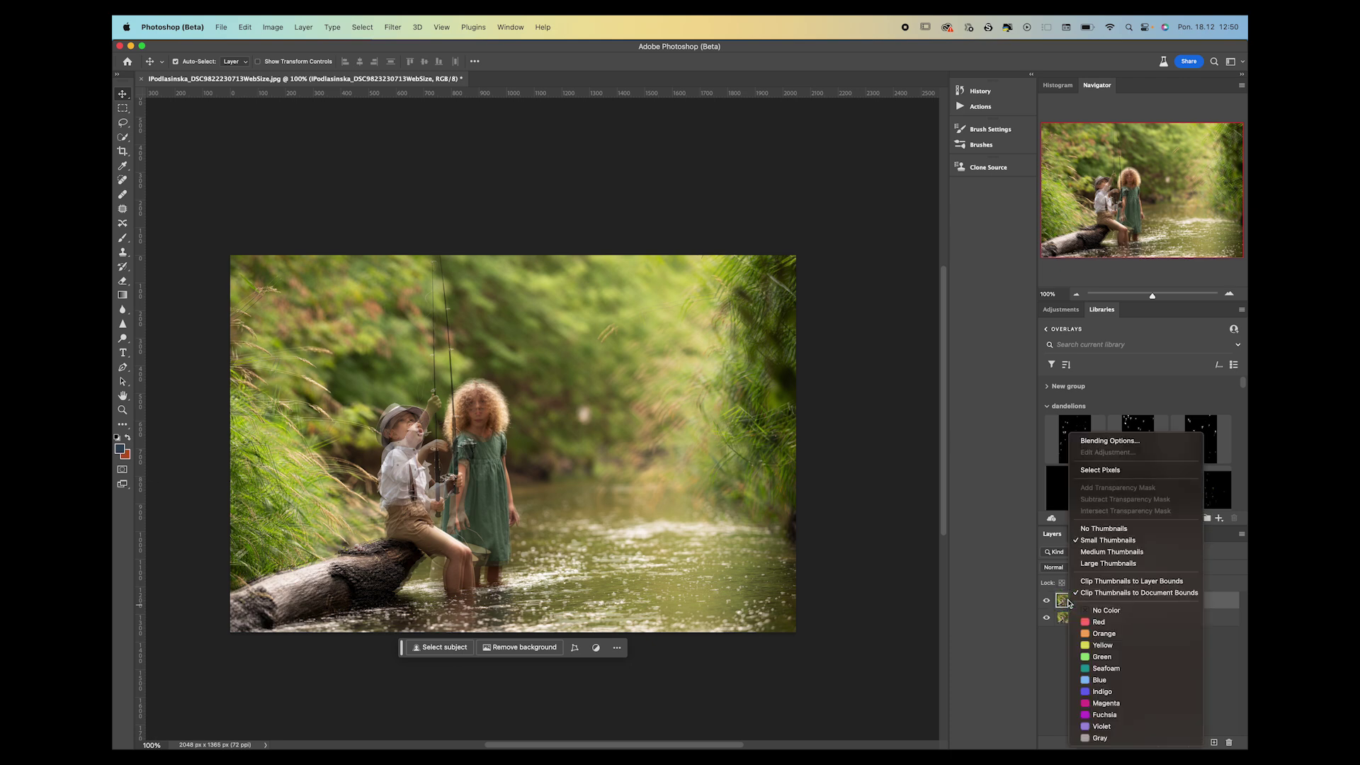
{"action": "right_click", "coordinate": [1118, 600]}
{"action": "left_click", "coordinate": [1155, 410]}
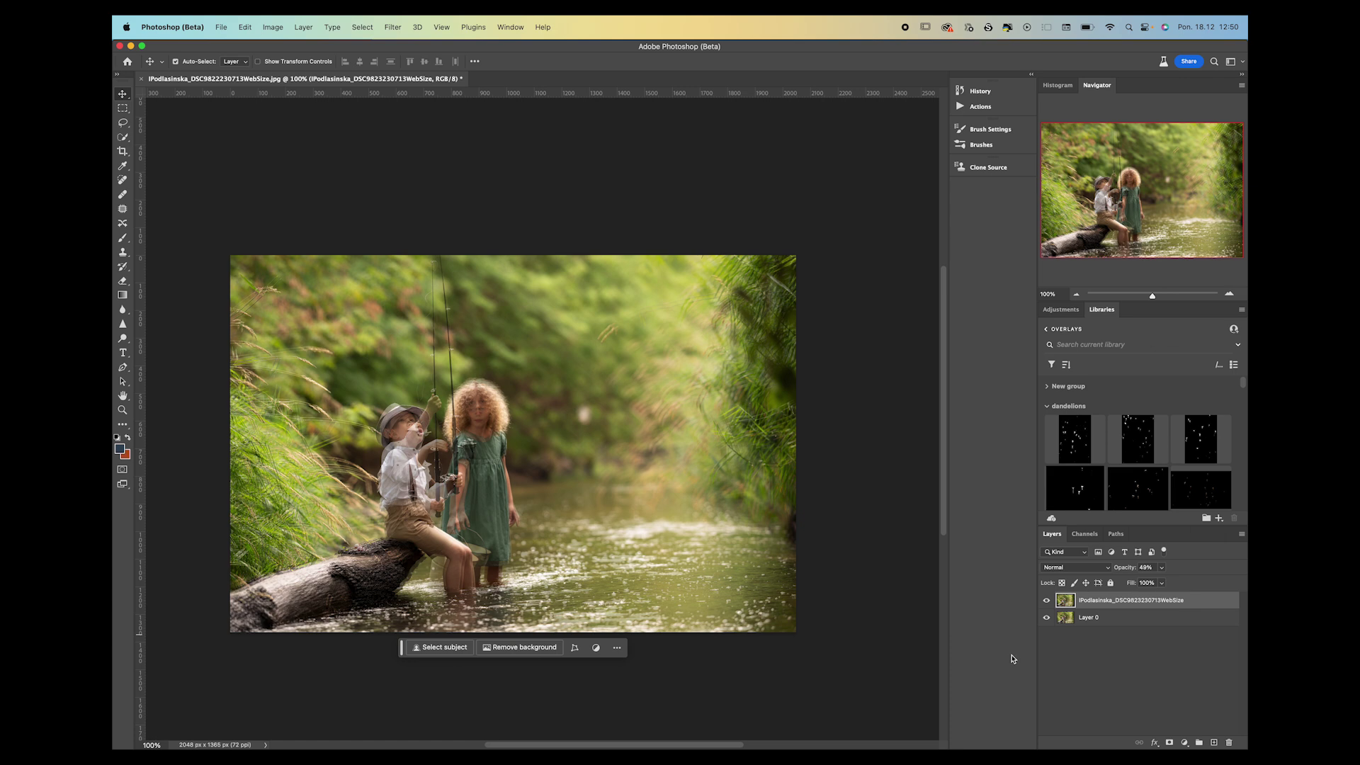
- Auto-align the placed photo layer and Layer 0 using the Auto projection, and deselect both layers
{"action": "left_click", "coordinate": [1146, 619], "text": "shift"}
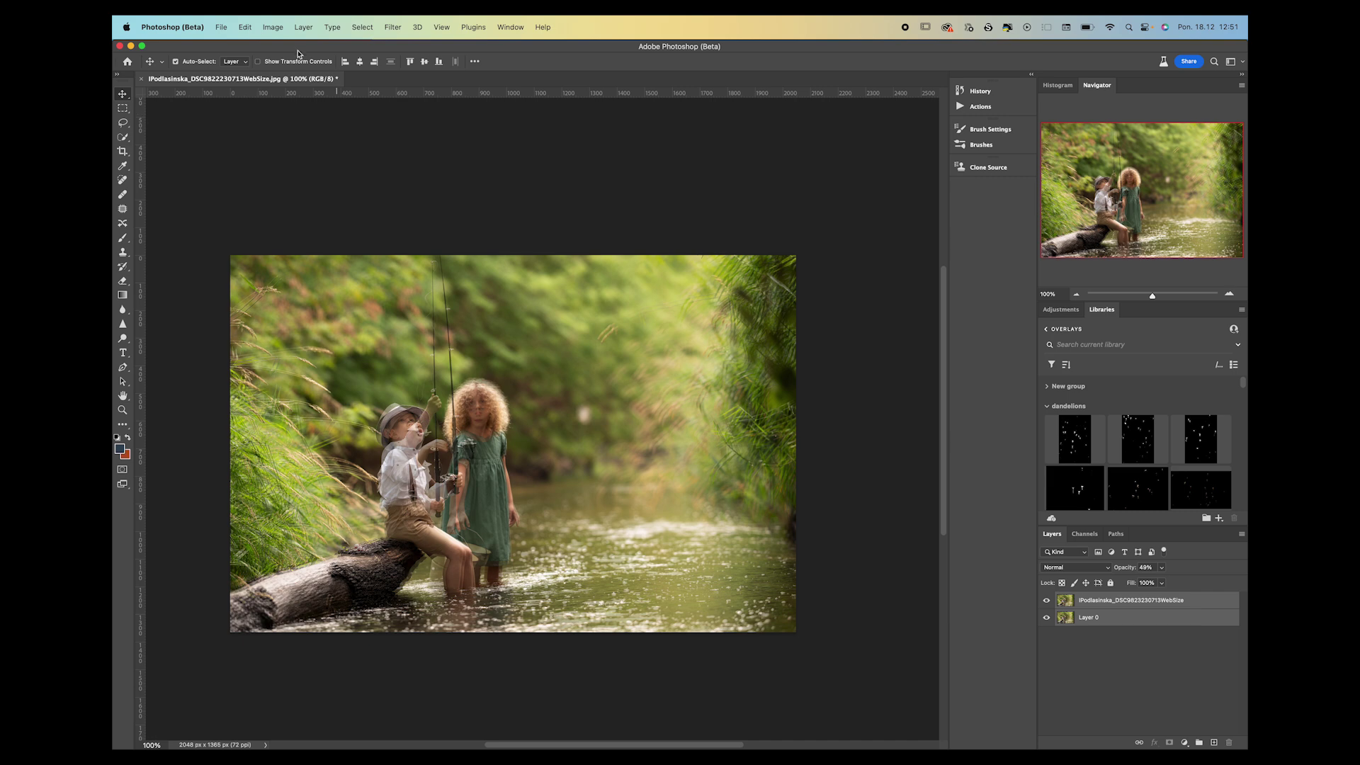
{"action": "left_click", "coordinate": [248, 27]}
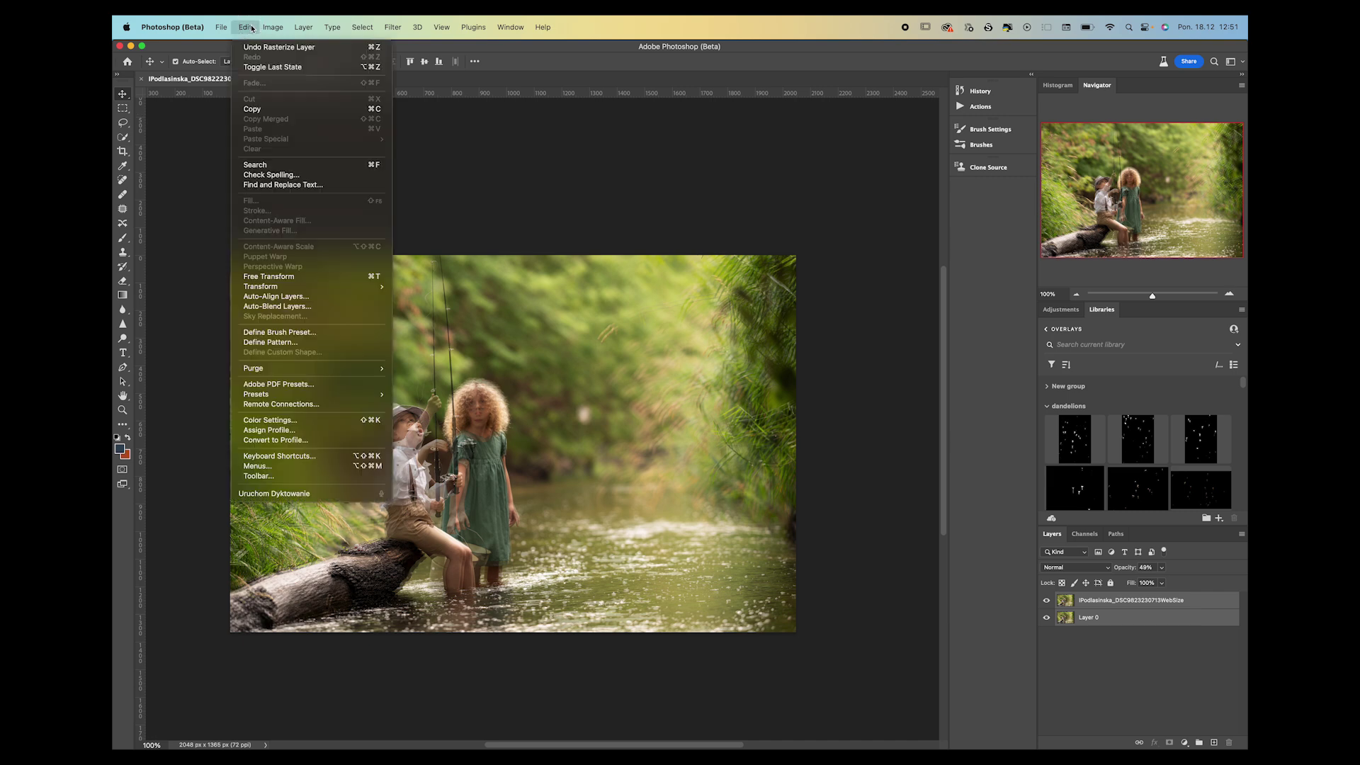
{"action": "left_click", "coordinate": [268, 296]}
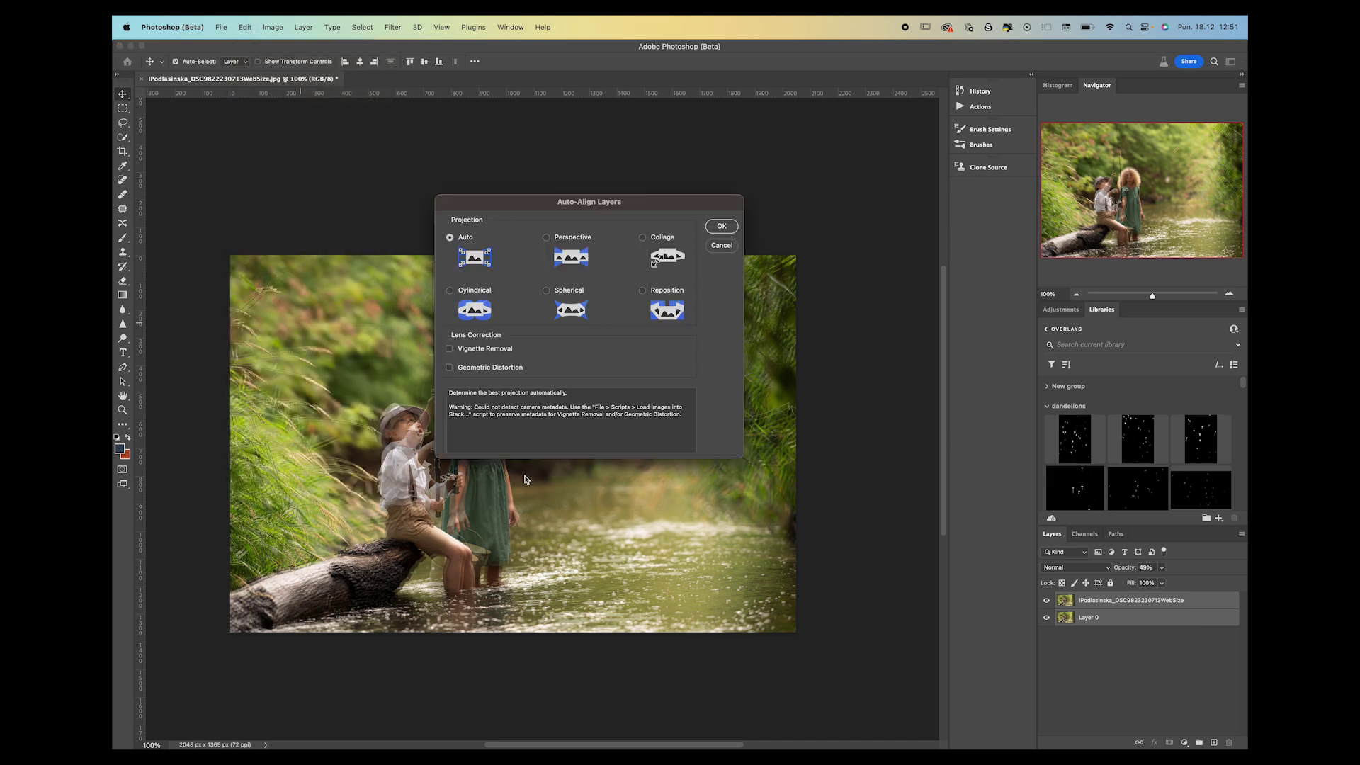
{"action": "left_click", "coordinate": [728, 229]}
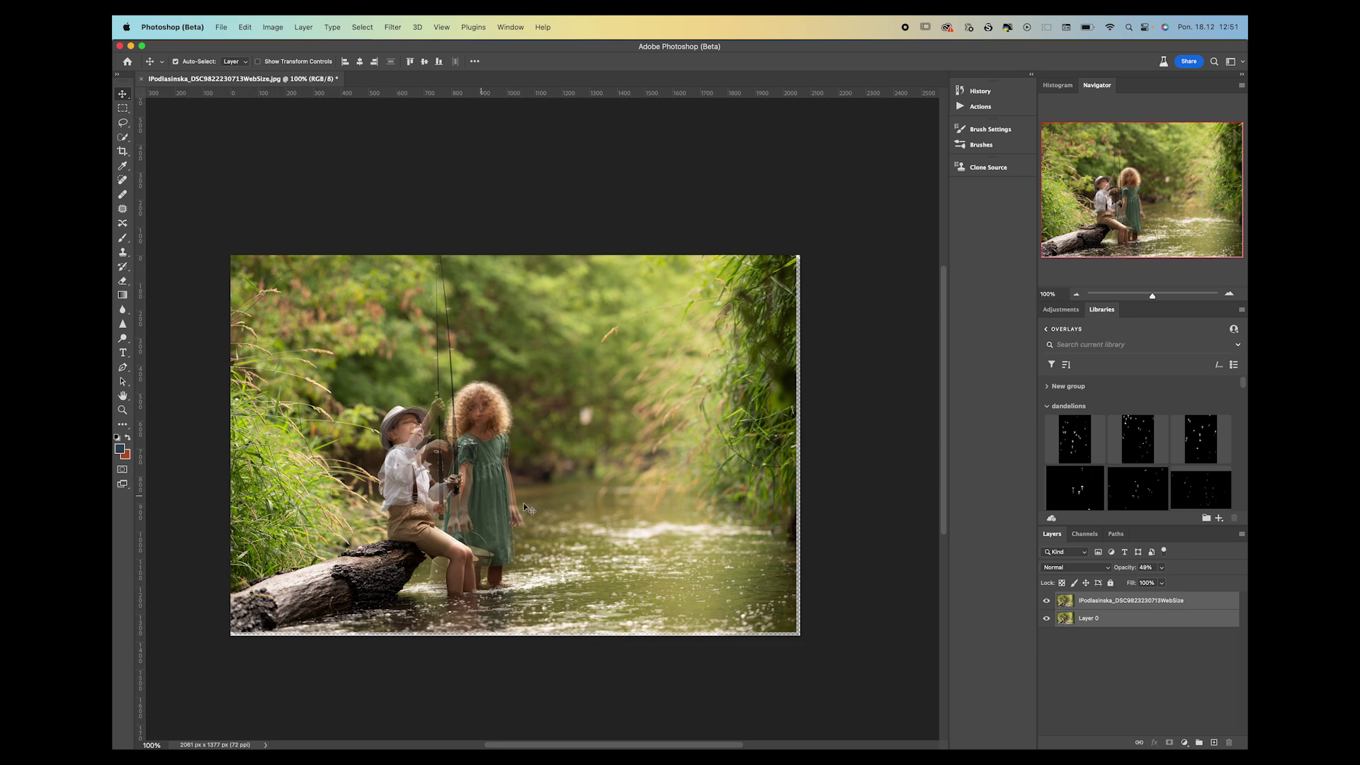
{"action": "left_click", "coordinate": [1051, 644]}
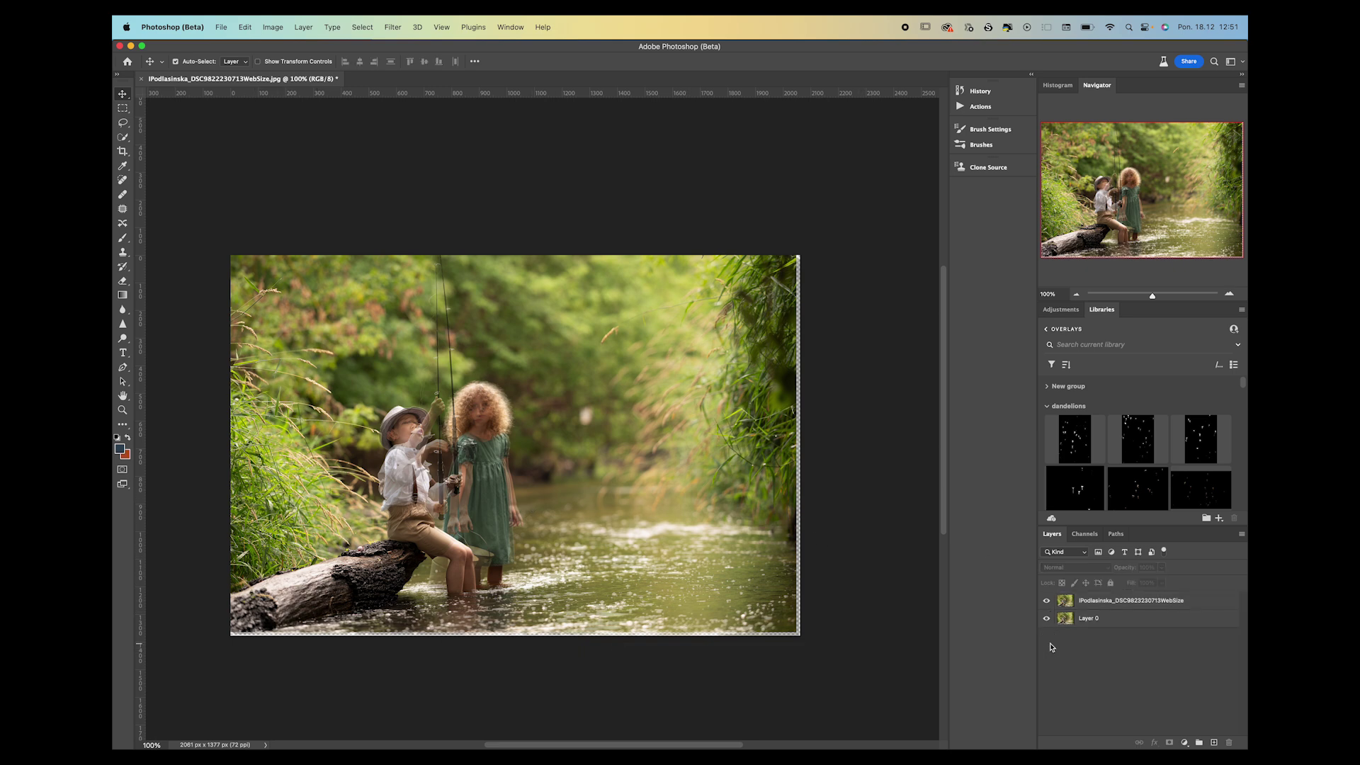
- Toggle the placed photo layer's visibility to compare its alignment with Layer 0 around the two children
{"action": "left_click", "coordinate": [1047, 603]}
{"action": "left_click", "coordinate": [1047, 604]}
{"action": "left_click", "coordinate": [1048, 603]}
{"action": "left_click", "coordinate": [1047, 604]}
{"action": "left_click", "coordinate": [1048, 603]}
{"action": "left_click", "coordinate": [1047, 603]}
{"action": "left_click", "coordinate": [122, 411]}
{"action": "left_click_drag", "start_coordinate": [502, 429], "coordinate": [547, 523]}
{"action": "left_click", "coordinate": [1047, 601]}
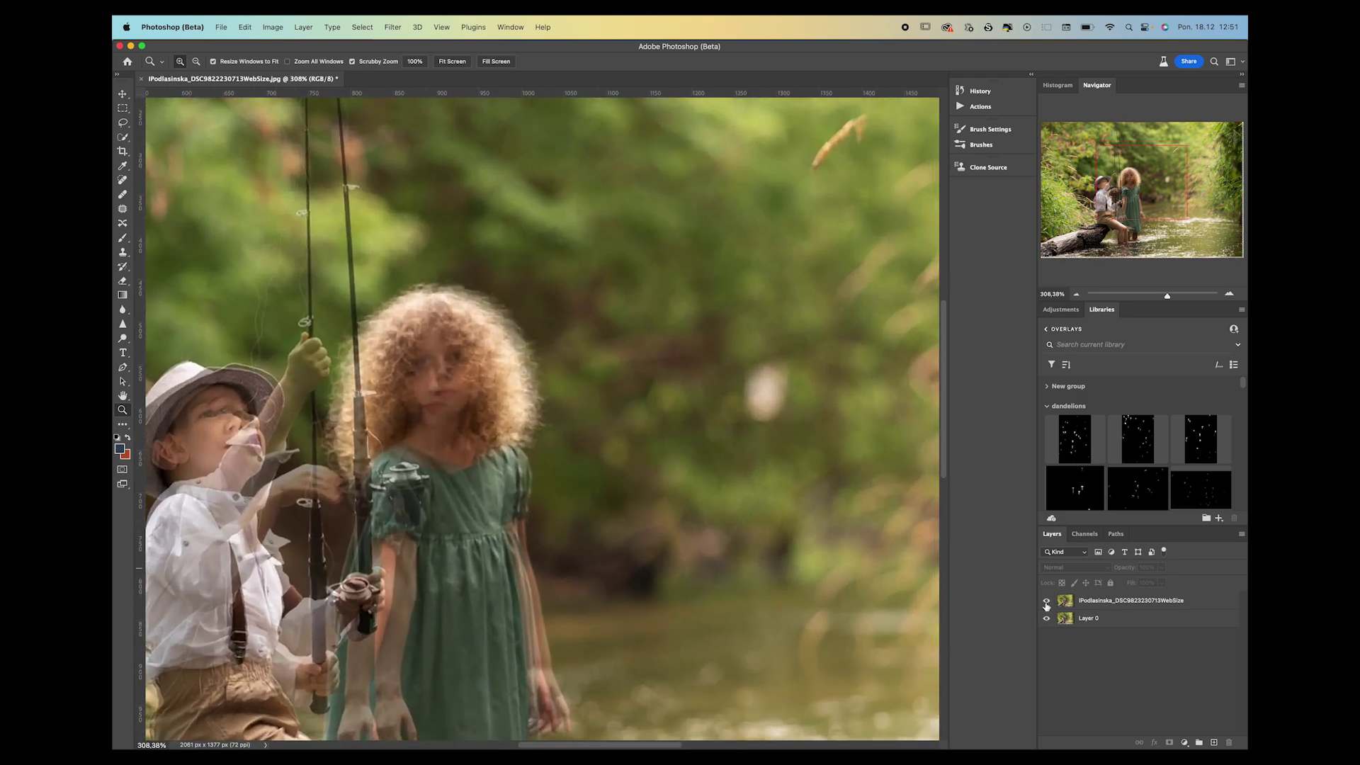
- Show the placed photo layer again, set its opacity to 100% and add a white layer mask to it
{"action": "left_click", "coordinate": [1145, 608]}
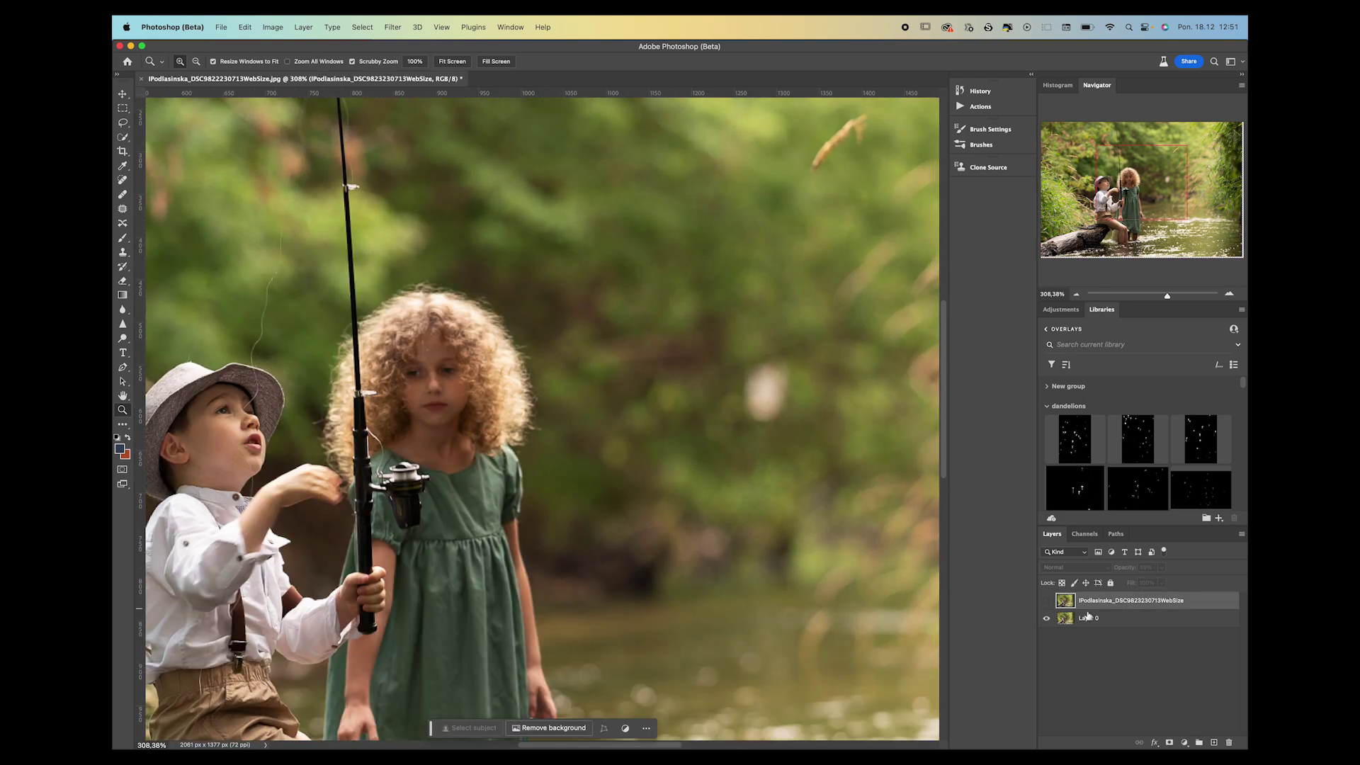
{"action": "left_click", "coordinate": [1047, 601]}
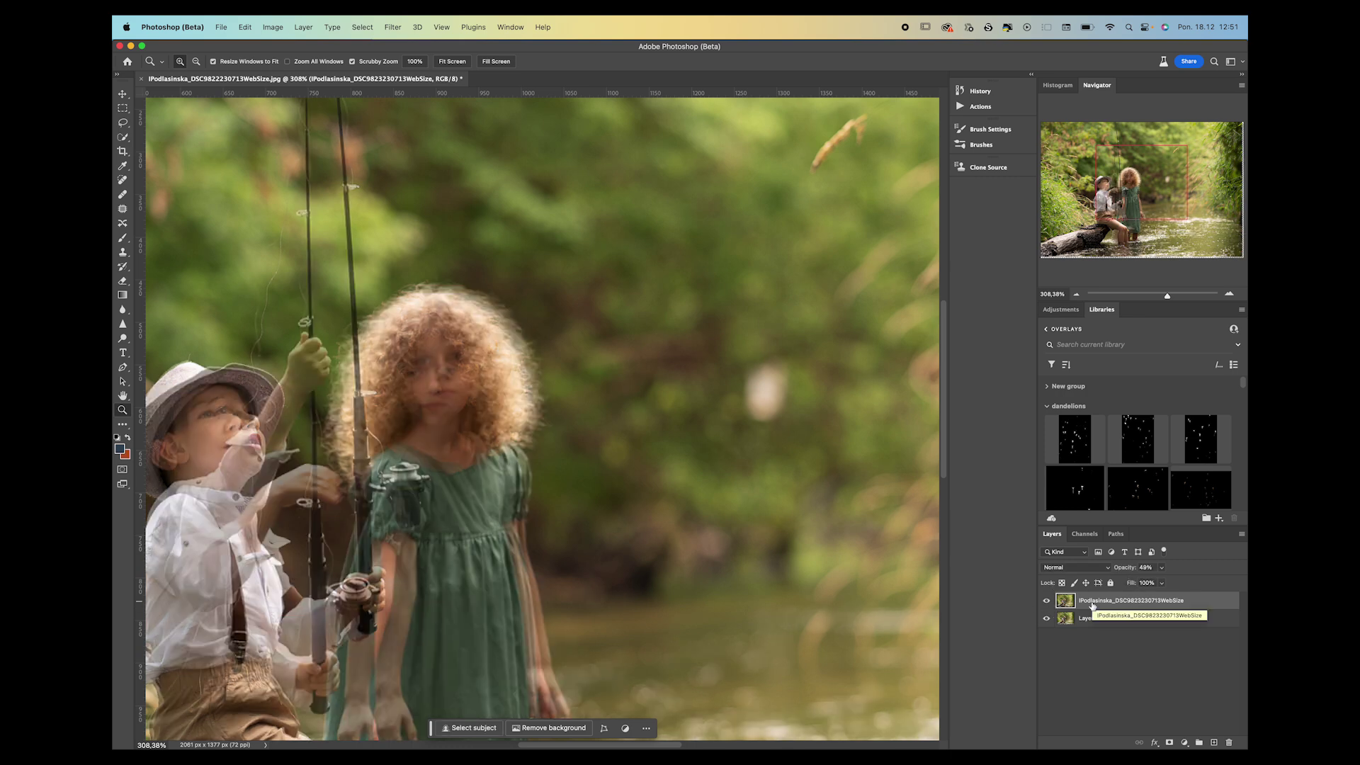
{"action": "left_click", "coordinate": [1162, 568]}
{"action": "left_click_drag", "start_coordinate": [1162, 583], "coordinate": [1196, 588]}
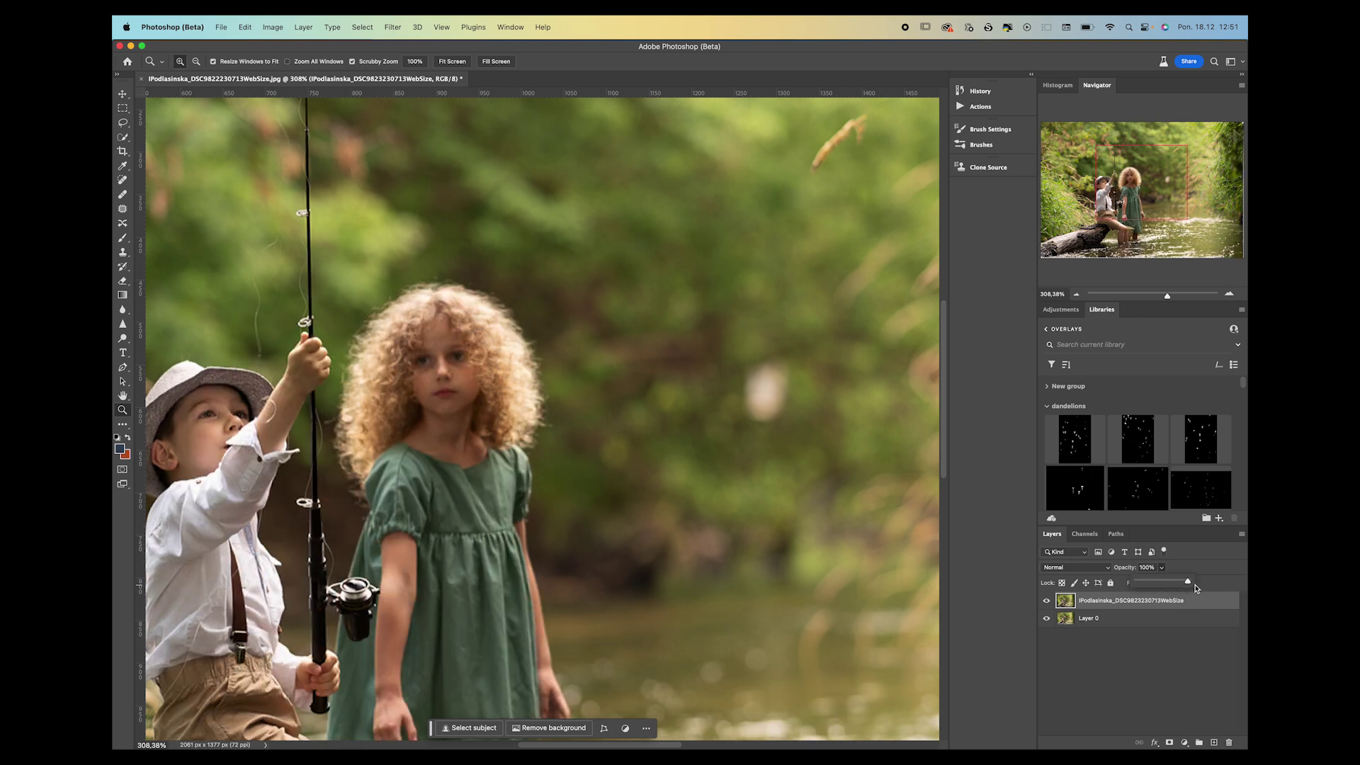
{"action": "left_click", "coordinate": [1170, 742]}
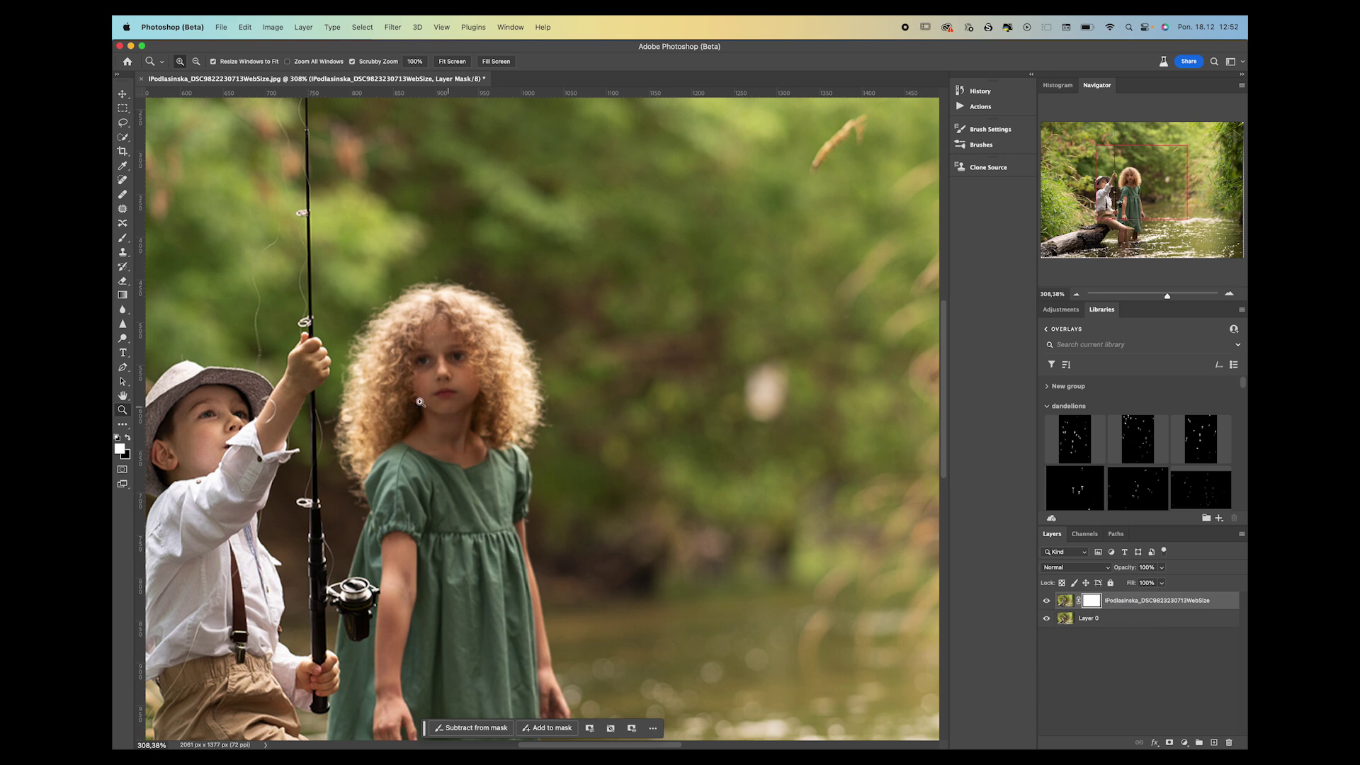
- Try brushing black on the placed photo's mask over the boy, fishing rod and girl, and undo all the strokes
{"action": "left_click", "coordinate": [122, 237]}
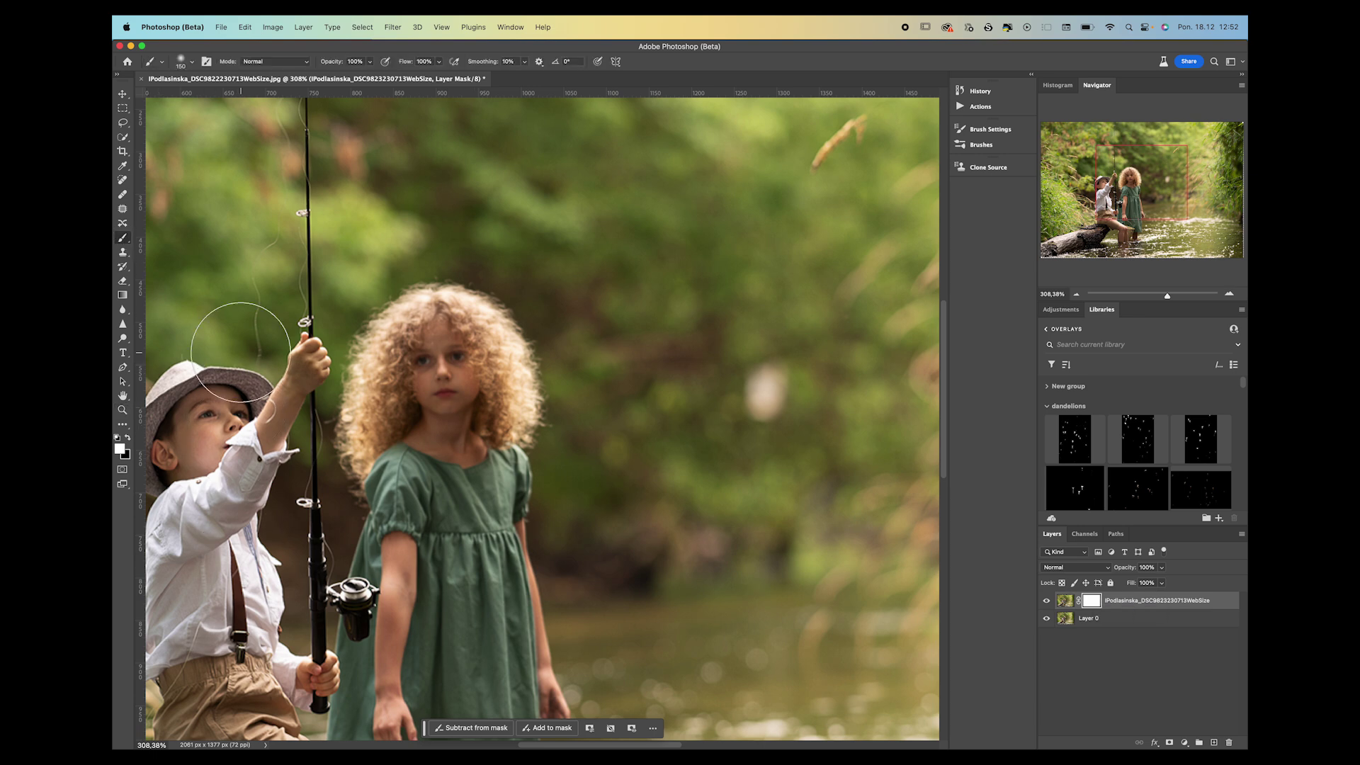
{"action": "key", "text": "x"}
{"action": "left_click_drag", "start_coordinate": [206, 524], "coordinate": [255, 574]}
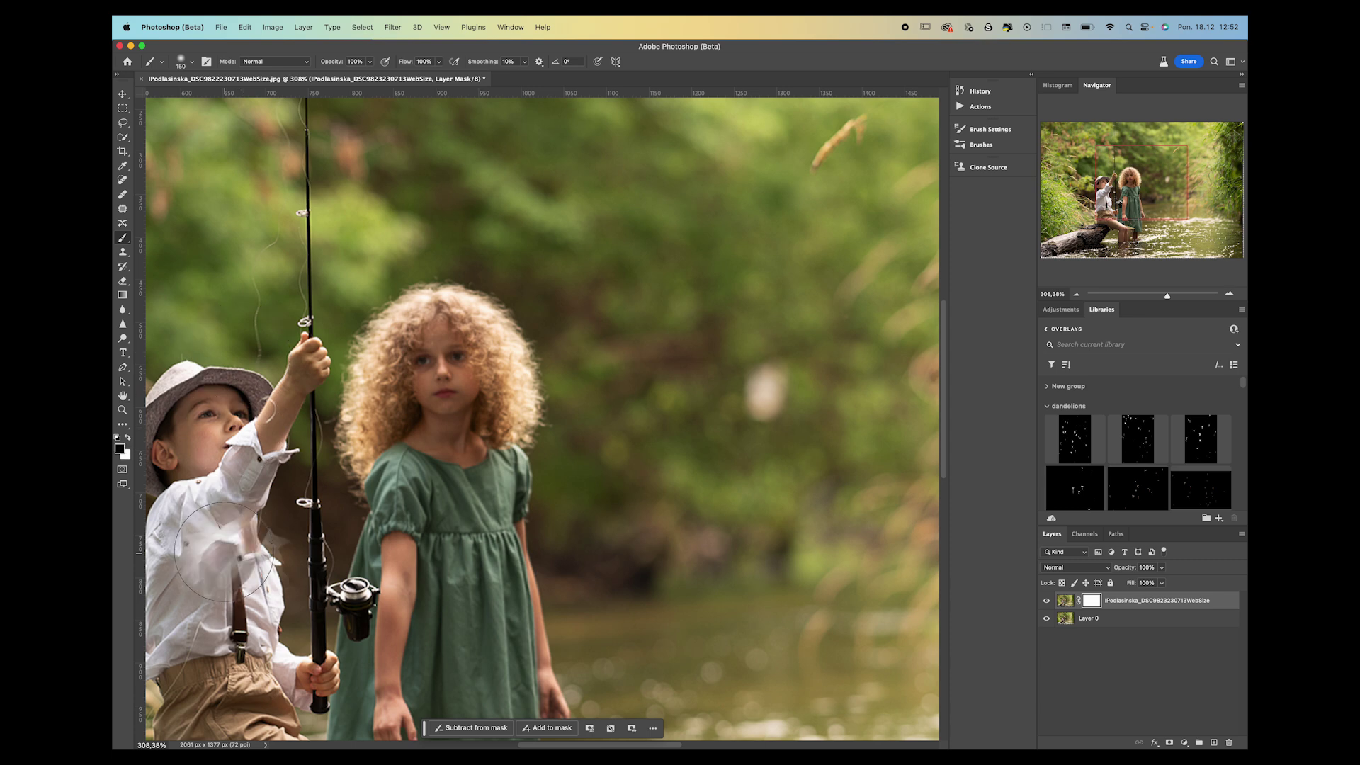
{"action": "mouse_move", "coordinate": [234, 489]}
{"action": "left_mouse_down"}
{"action": "mouse_move", "coordinate": [298, 461]}
{"action": "mouse_move", "coordinate": [258, 349]}
{"action": "mouse_move", "coordinate": [282, 369]}
{"action": "mouse_move", "coordinate": [305, 486]}
{"action": "left_mouse_up"}
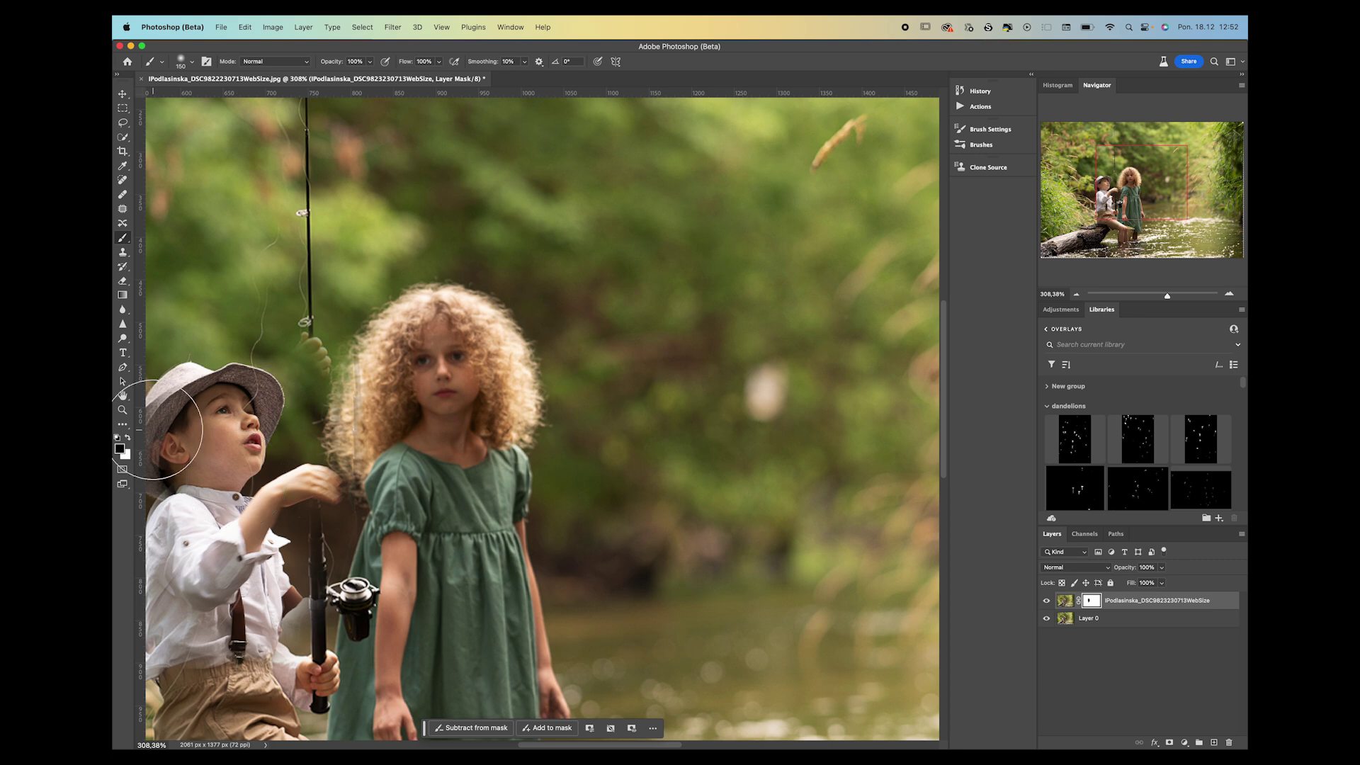
{"action": "mouse_move", "coordinate": [349, 369]}
{"action": "left_mouse_down"}
{"action": "mouse_move", "coordinate": [358, 581]}
{"action": "mouse_move", "coordinate": [329, 473]}
{"action": "mouse_move", "coordinate": [349, 205]}
{"action": "left_mouse_up"}
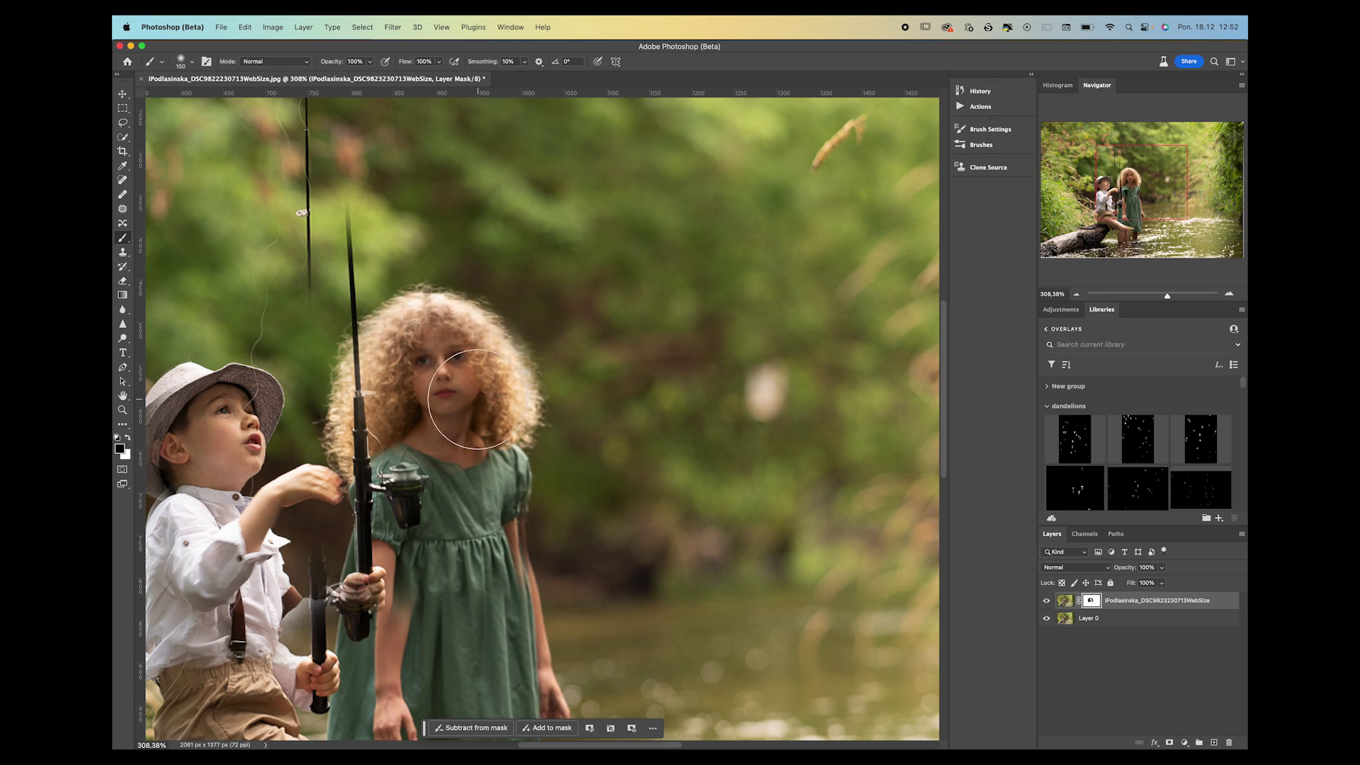
{"action": "key", "text": "super+z"}
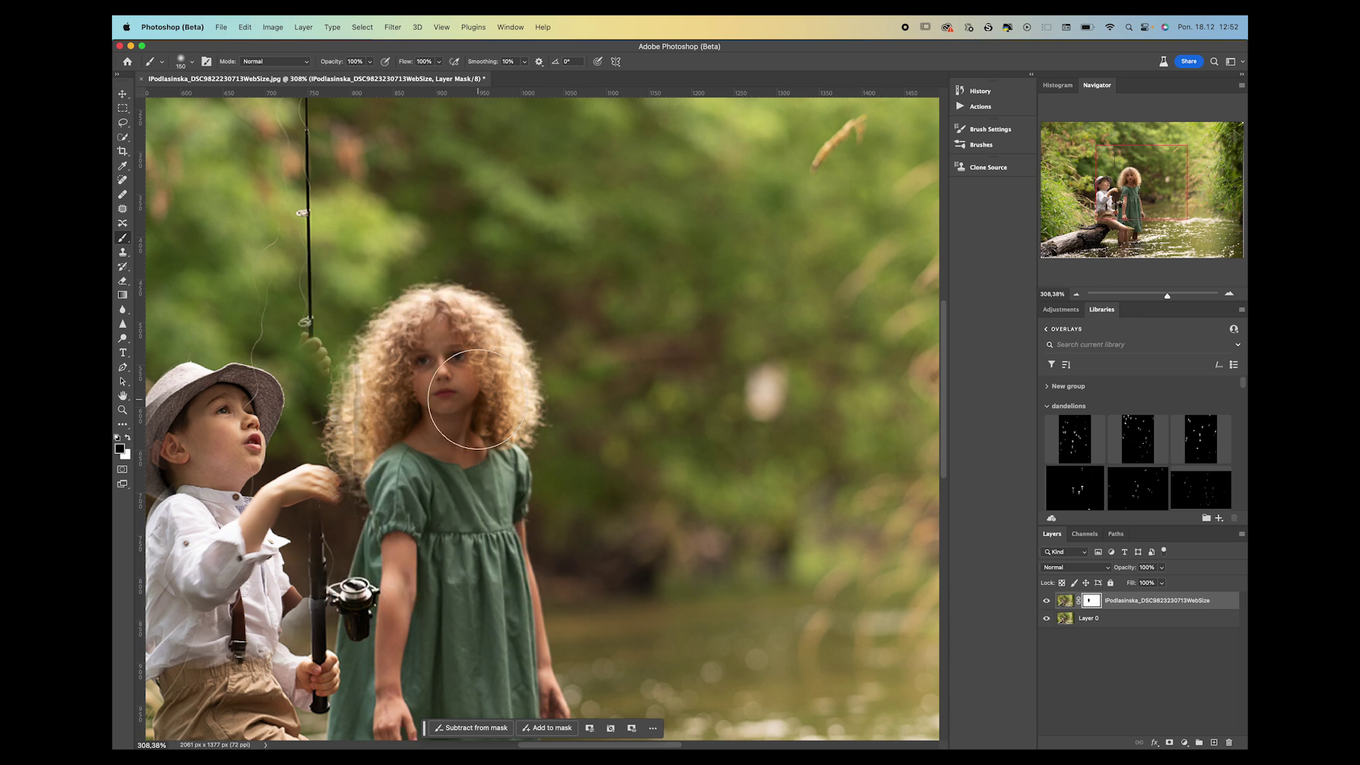
{"action": "key", "text": "super+z"}
{"action": "key", "text": "super+z"}
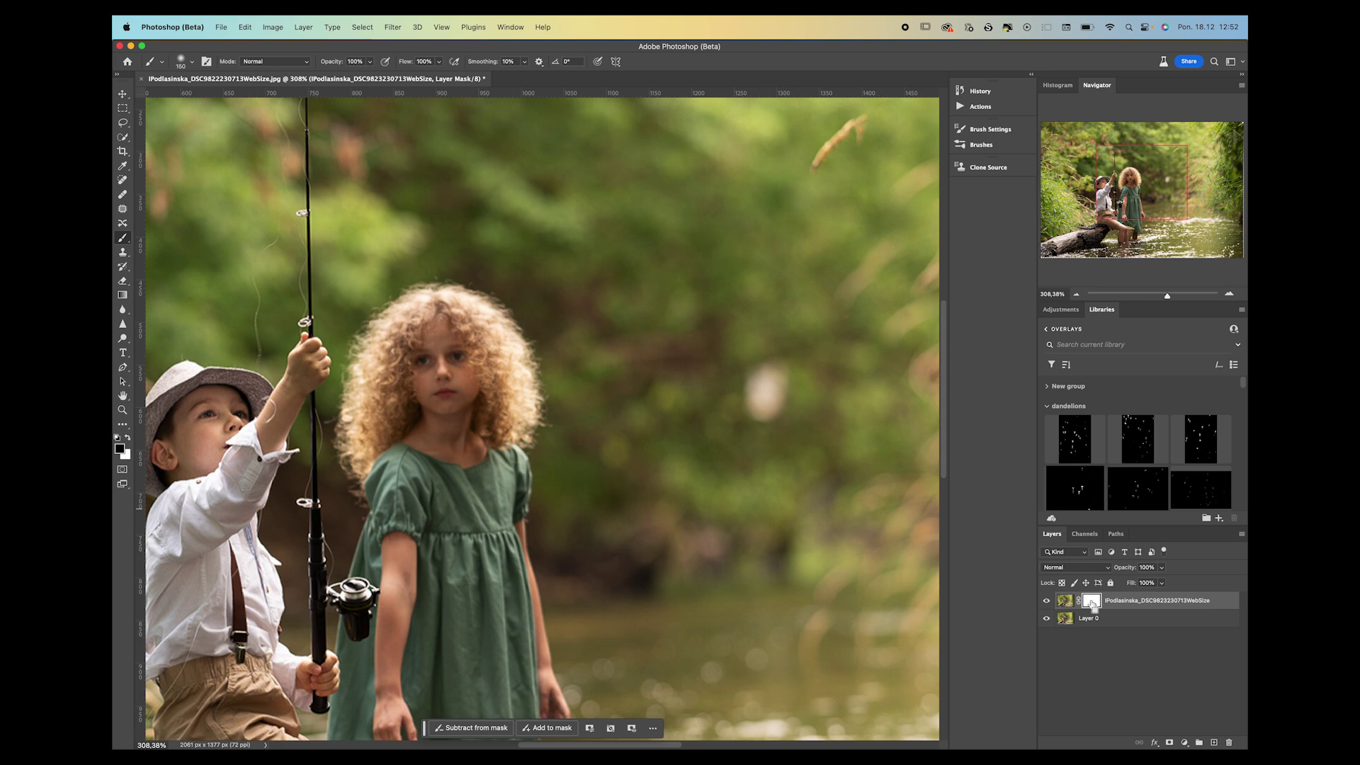
- Invert the placed photo's layer mask to black and toggle the layer's visibility to check it
{"action": "key", "text": "super+i"}
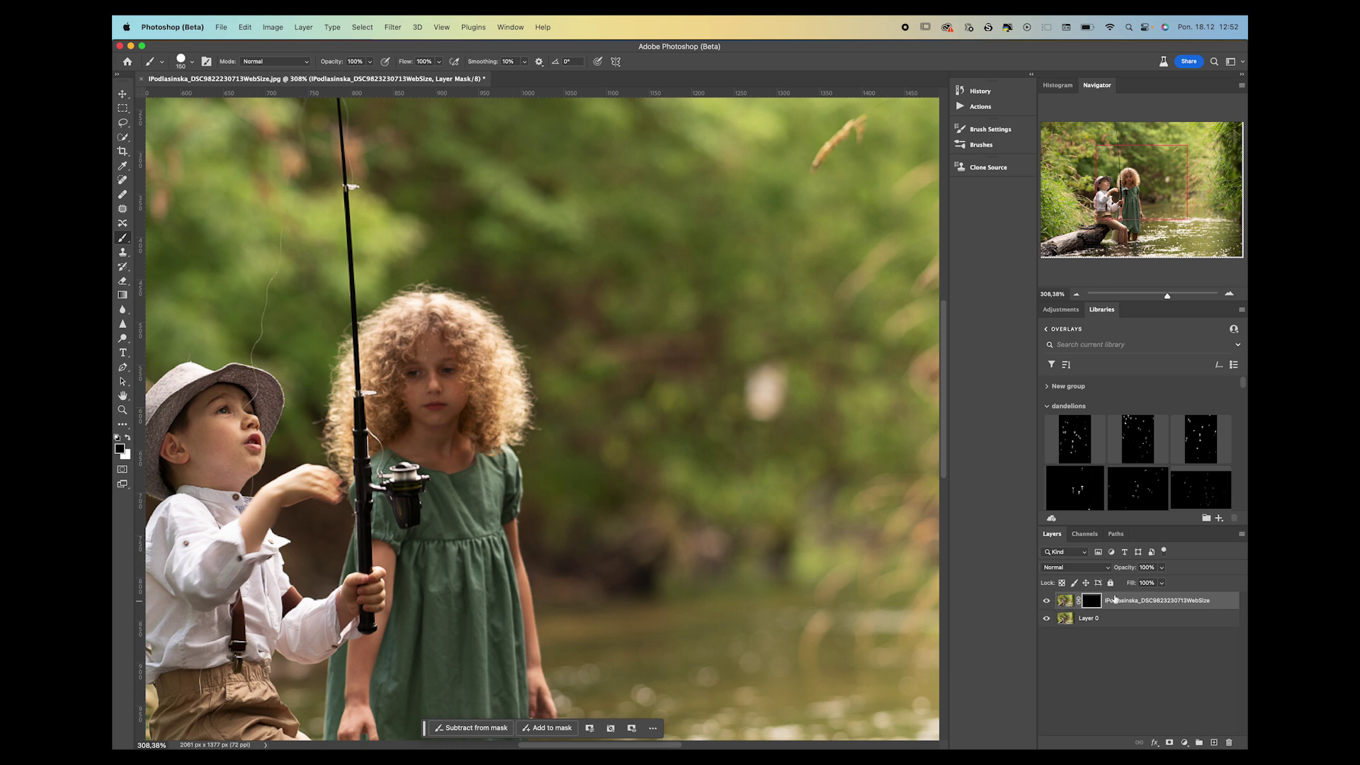
{"action": "left_click", "coordinate": [1047, 602]}
{"action": "left_click", "coordinate": [1047, 602]}
- Reduce the brush size to 70 px and make white the foreground colour for painting on the mask
{"action": "key", "text": "bracketleft"}
{"action": "key", "text": "bracketleft"}
{"action": "key", "text": "bracketleft"}
{"action": "key", "text": "bracketleft"}
{"action": "key", "text": "bracketleft"}
{"action": "key", "text": "bracketleft"}
{"action": "key", "text": "bracketleft"}
{"action": "key", "text": "bracketleft"}
{"action": "left_click", "coordinate": [128, 438]}
- Try painting white on the black mask over the girl's face, hair and dress, and undo the strokes
{"action": "mouse_move", "coordinate": [450, 397]}
{"action": "left_mouse_down"}
{"action": "mouse_move", "coordinate": [501, 374]}
{"action": "mouse_move", "coordinate": [427, 405]}
{"action": "mouse_move", "coordinate": [414, 377]}
{"action": "mouse_move", "coordinate": [436, 317]}
{"action": "mouse_move", "coordinate": [469, 321]}
{"action": "mouse_move", "coordinate": [492, 347]}
{"action": "mouse_move", "coordinate": [508, 403]}
{"action": "mouse_move", "coordinate": [492, 438]}
{"action": "mouse_move", "coordinate": [497, 533]}
{"action": "mouse_move", "coordinate": [489, 399]}
{"action": "mouse_move", "coordinate": [492, 629]}
{"action": "mouse_move", "coordinate": [473, 431]}
{"action": "mouse_move", "coordinate": [468, 493]}
{"action": "mouse_move", "coordinate": [440, 408]}
{"action": "mouse_move", "coordinate": [442, 470]}
{"action": "mouse_move", "coordinate": [411, 396]}
{"action": "mouse_move", "coordinate": [430, 474]}
{"action": "mouse_move", "coordinate": [420, 516]}
{"action": "mouse_move", "coordinate": [414, 475]}
{"action": "left_mouse_up"}
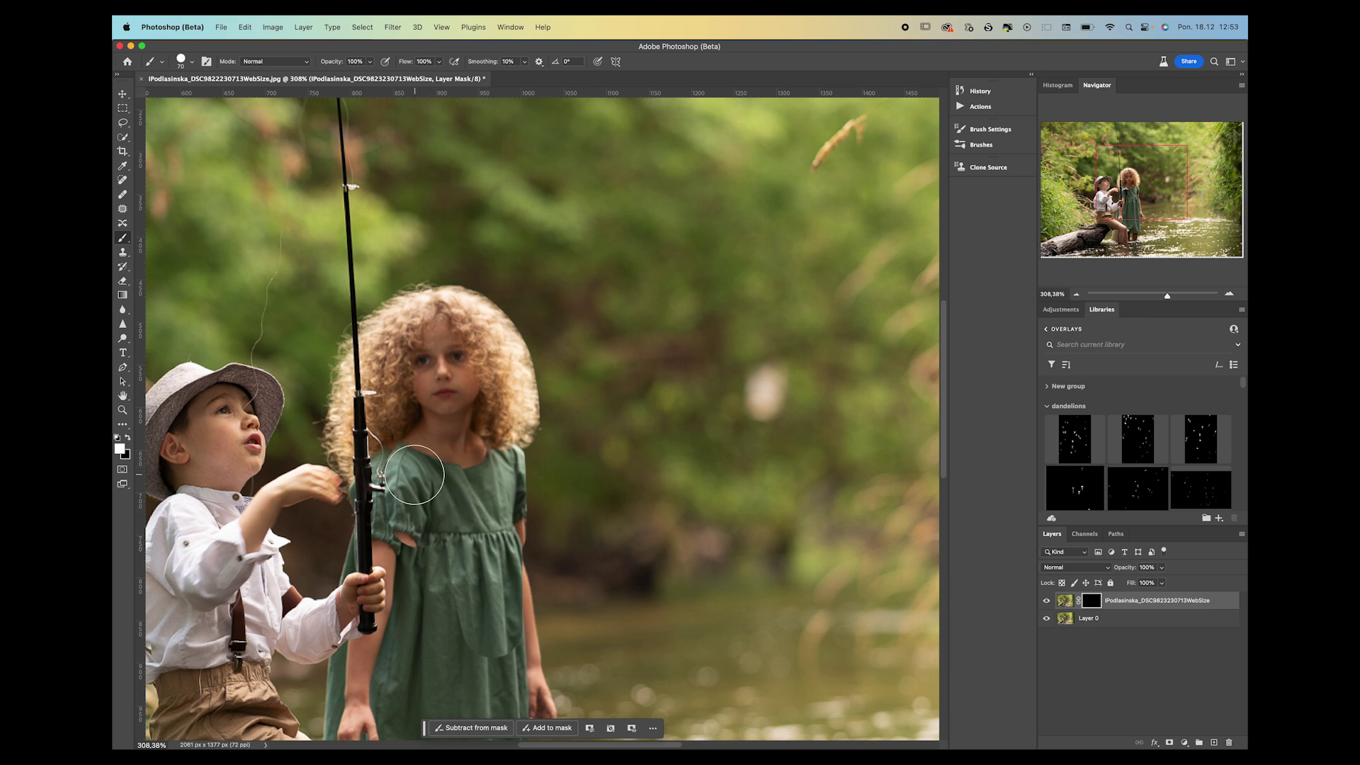
{"action": "mouse_move", "coordinate": [525, 246]}
{"action": "left_mouse_down"}
{"action": "mouse_move", "coordinate": [491, 316]}
{"action": "mouse_move", "coordinate": [518, 309]}
{"action": "mouse_move", "coordinate": [546, 437]}
{"action": "mouse_move", "coordinate": [540, 577]}
{"action": "mouse_move", "coordinate": [529, 520]}
{"action": "mouse_move", "coordinate": [517, 570]}
{"action": "mouse_move", "coordinate": [538, 692]}
{"action": "mouse_move", "coordinate": [508, 591]}
{"action": "mouse_move", "coordinate": [425, 453]}
{"action": "mouse_move", "coordinate": [420, 566]}
{"action": "mouse_move", "coordinate": [390, 486]}
{"action": "mouse_move", "coordinate": [385, 536]}
{"action": "mouse_move", "coordinate": [363, 360]}
{"action": "mouse_move", "coordinate": [336, 468]}
{"action": "mouse_move", "coordinate": [380, 530]}
{"action": "left_mouse_up"}
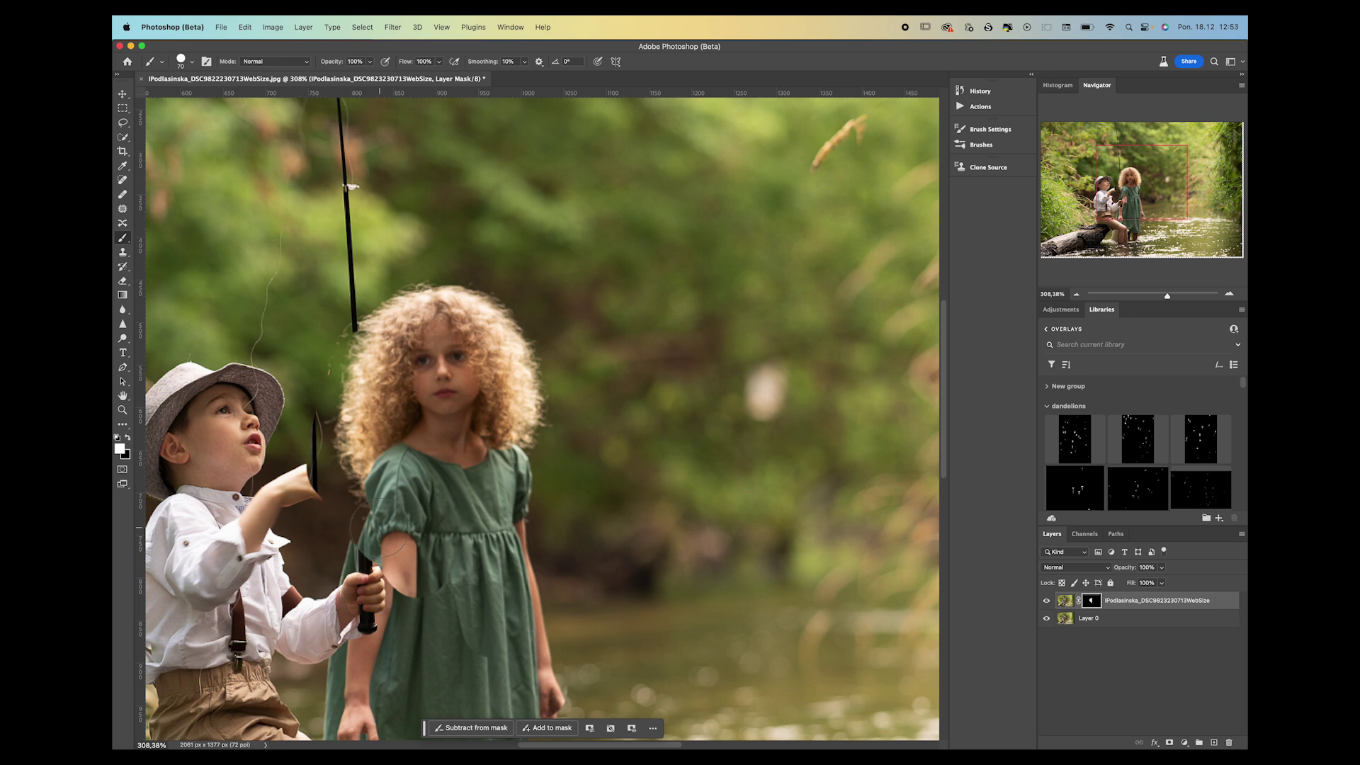
{"action": "key", "text": "super+z"}
{"action": "key", "text": "super+z"}
{"action": "key", "text": "super+z"}
{"action": "key", "text": "super+z"}
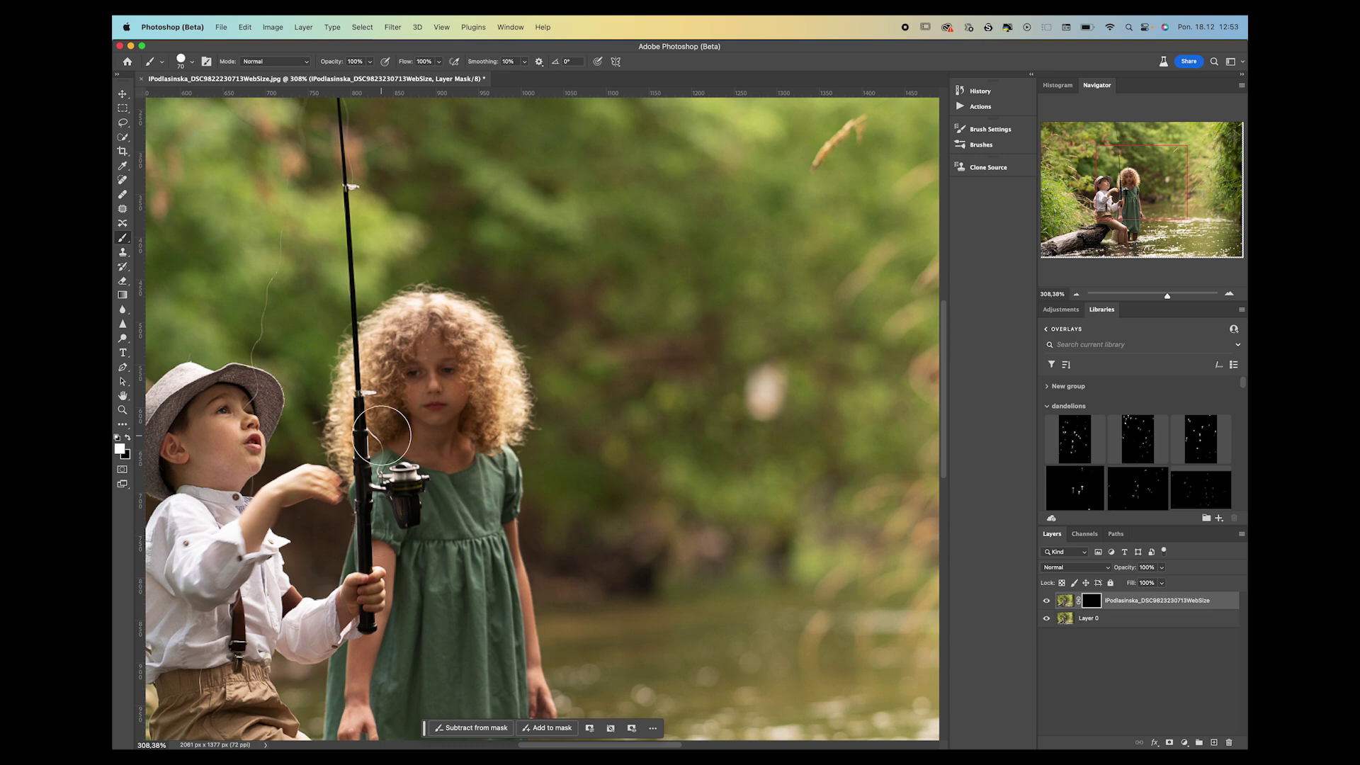
- Paint white on the mask over the girl's face and the boy's raised hand, and cover those areas with black again
{"action": "mouse_move", "coordinate": [390, 431]}
{"action": "left_mouse_down"}
{"action": "mouse_move", "coordinate": [433, 365]}
{"action": "mouse_move", "coordinate": [453, 409]}
{"action": "left_mouse_up"}
{"action": "left_click_drag", "start_coordinate": [354, 306], "coordinate": [304, 471]}
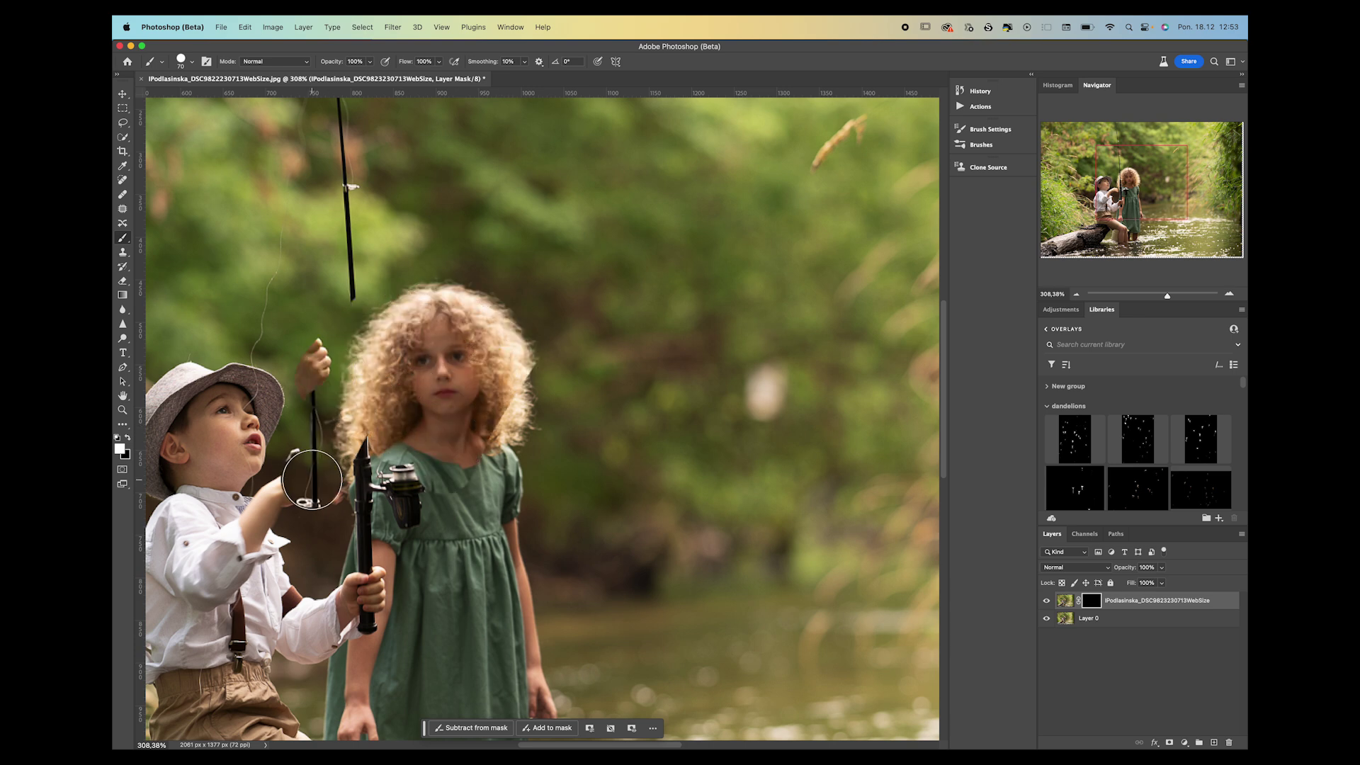
{"action": "left_click", "coordinate": [312, 482]}
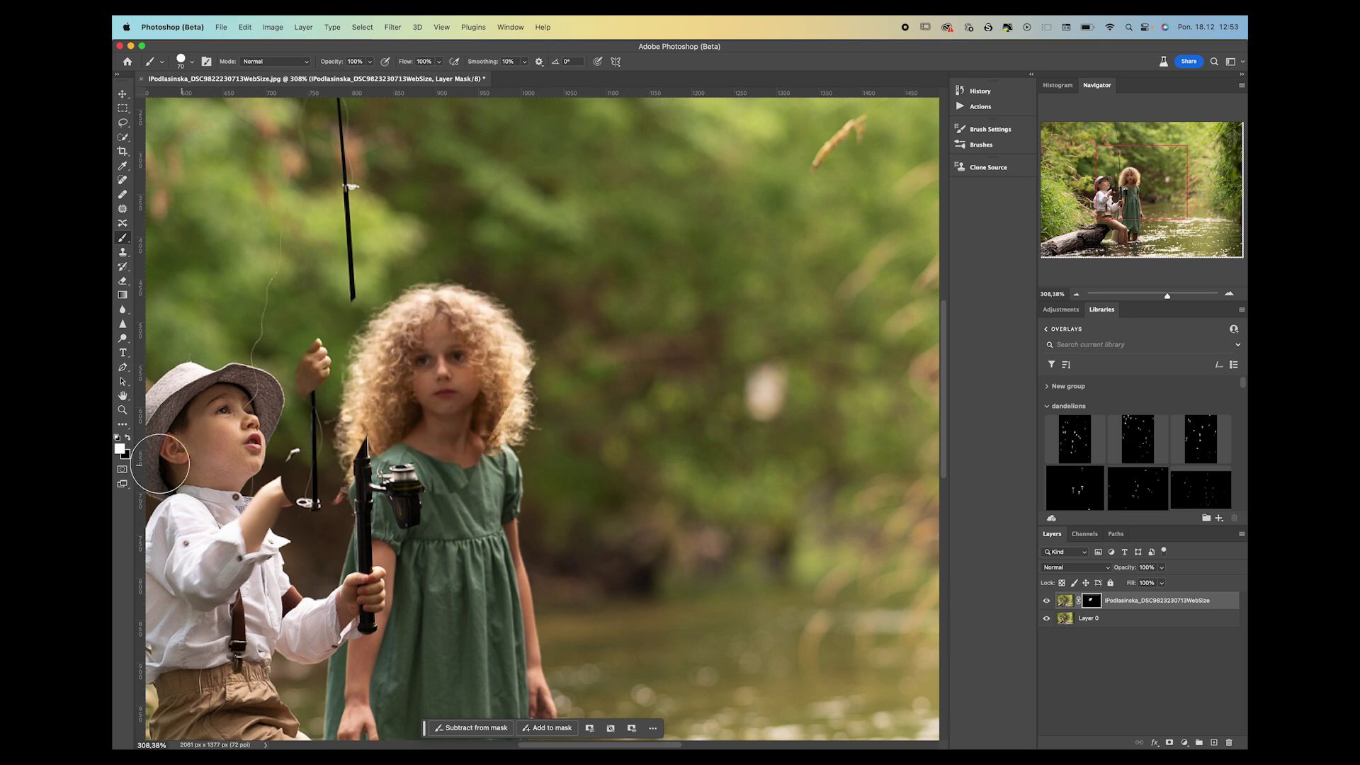
{"action": "left_click", "coordinate": [128, 439]}
{"action": "mouse_move", "coordinate": [291, 440]}
{"action": "left_mouse_down"}
{"action": "mouse_move", "coordinate": [282, 515]}
{"action": "mouse_move", "coordinate": [312, 291]}
{"action": "mouse_move", "coordinate": [324, 537]}
{"action": "mouse_move", "coordinate": [343, 333]}
{"action": "mouse_move", "coordinate": [378, 321]}
{"action": "mouse_move", "coordinate": [371, 250]}
{"action": "mouse_move", "coordinate": [411, 466]}
{"action": "mouse_move", "coordinate": [434, 435]}
{"action": "mouse_move", "coordinate": [465, 206]}
{"action": "mouse_move", "coordinate": [502, 487]}
{"action": "mouse_move", "coordinate": [541, 455]}
{"action": "left_mouse_up"}
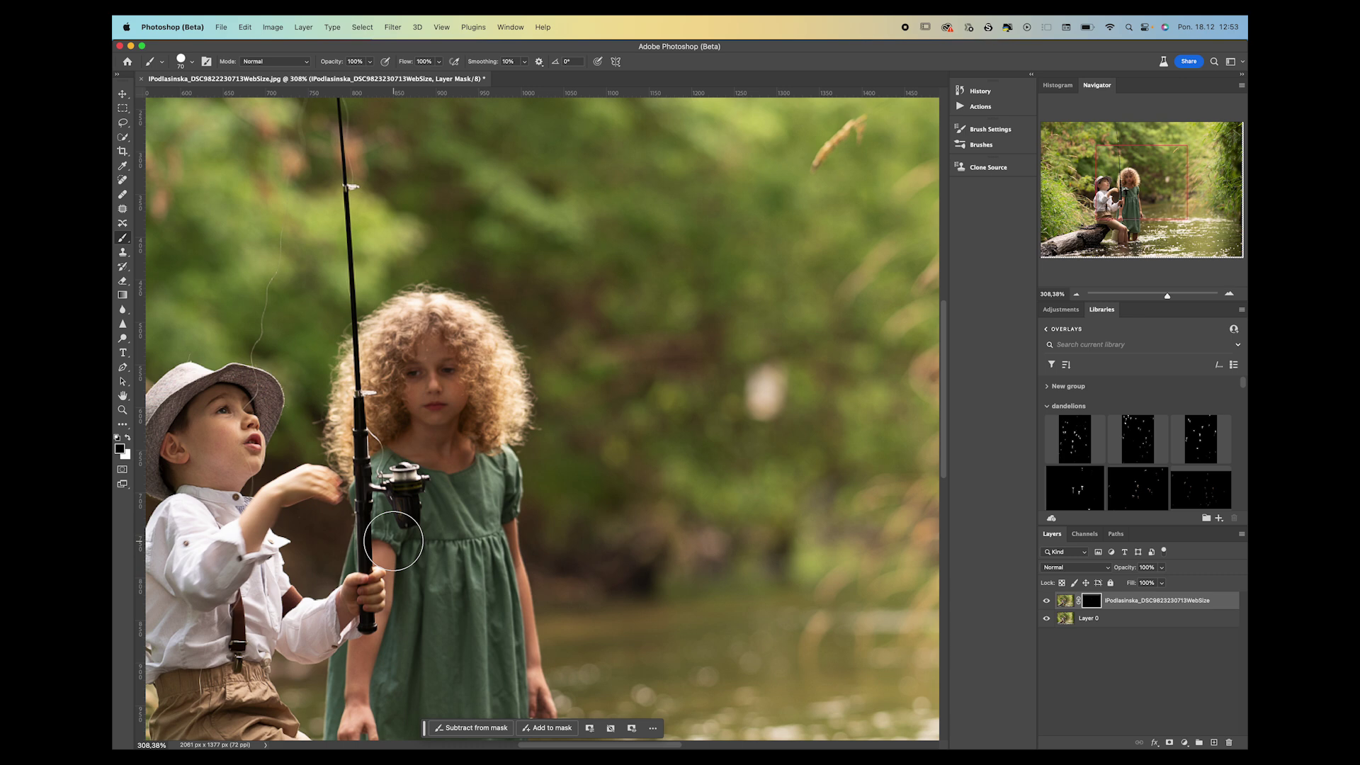
- Reveal the boy's raised arm and part of the girl with white on the mask, and hide them again with black
{"action": "left_click", "coordinate": [127, 438]}
{"action": "mouse_move", "coordinate": [404, 414]}
{"action": "left_mouse_down"}
{"action": "mouse_move", "coordinate": [353, 480]}
{"action": "mouse_move", "coordinate": [380, 373]}
{"action": "mouse_move", "coordinate": [427, 278]}
{"action": "mouse_move", "coordinate": [254, 433]}
{"action": "mouse_move", "coordinate": [286, 393]}
{"action": "left_mouse_up"}
{"action": "left_click", "coordinate": [128, 438]}
{"action": "mouse_move", "coordinate": [354, 351]}
{"action": "left_mouse_down"}
{"action": "mouse_move", "coordinate": [328, 396]}
{"action": "mouse_move", "coordinate": [396, 460]}
{"action": "left_mouse_up"}
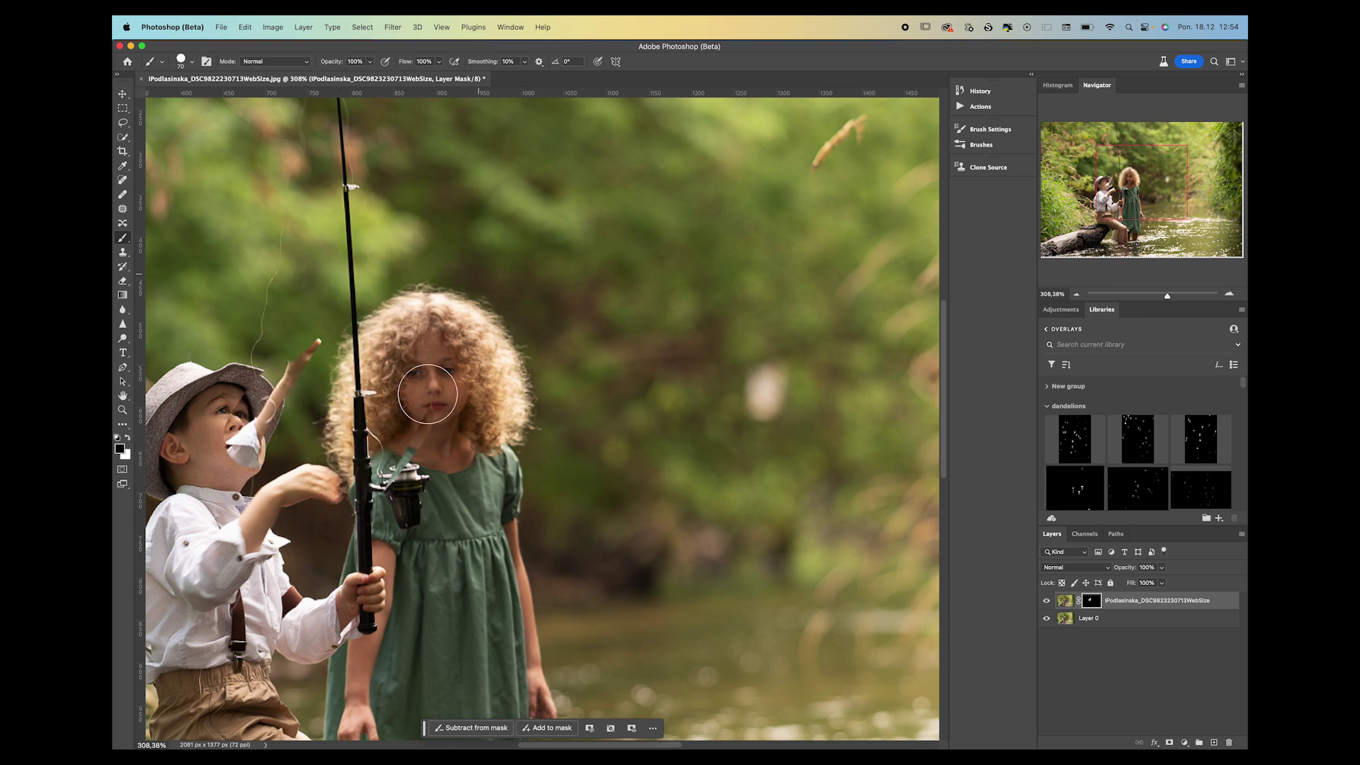
{"action": "left_click_drag", "start_coordinate": [244, 443], "coordinate": [291, 368]}
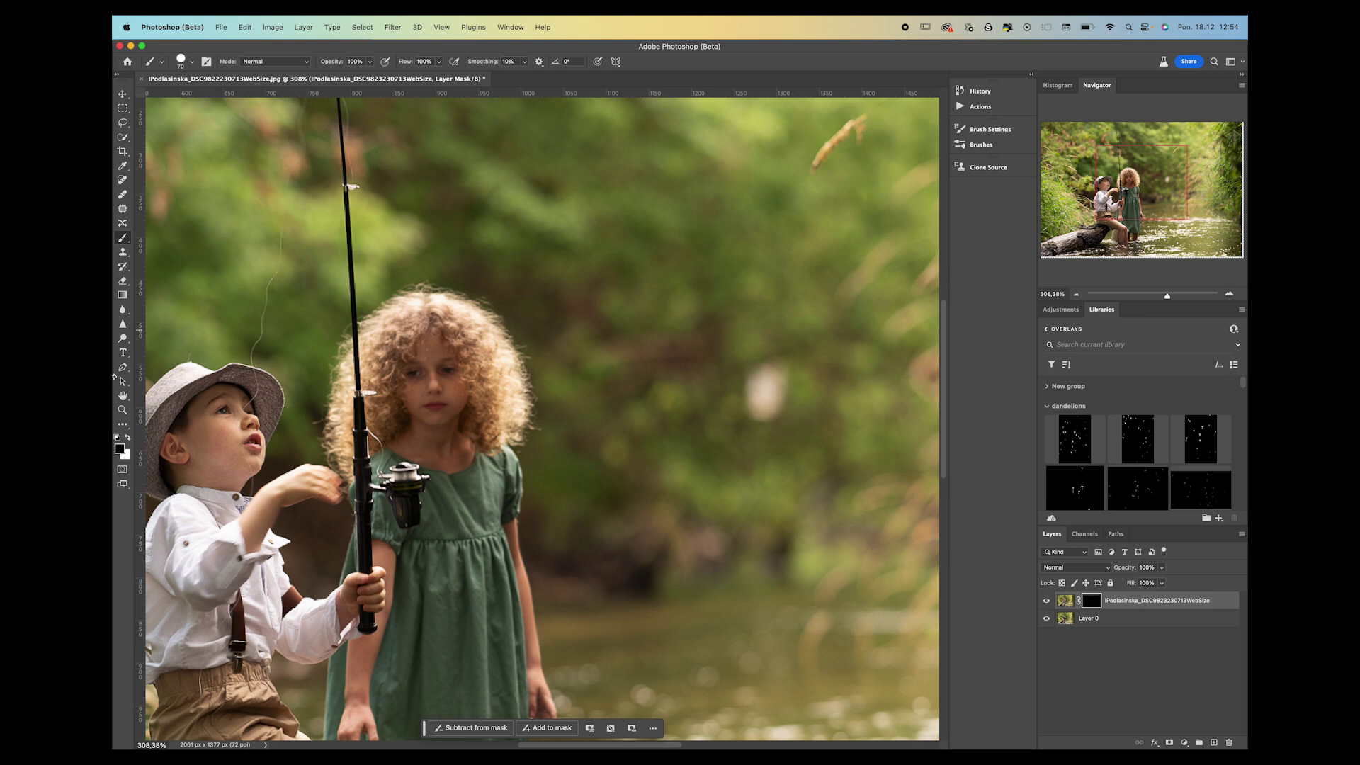
- Switch the foreground colour to white and choose the Soft Round brush preset at 70 px
{"action": "left_click", "coordinate": [128, 437]}
{"action": "left_click", "coordinate": [193, 62]}
{"action": "left_click_drag", "start_coordinate": [243, 121], "coordinate": [175, 122]}
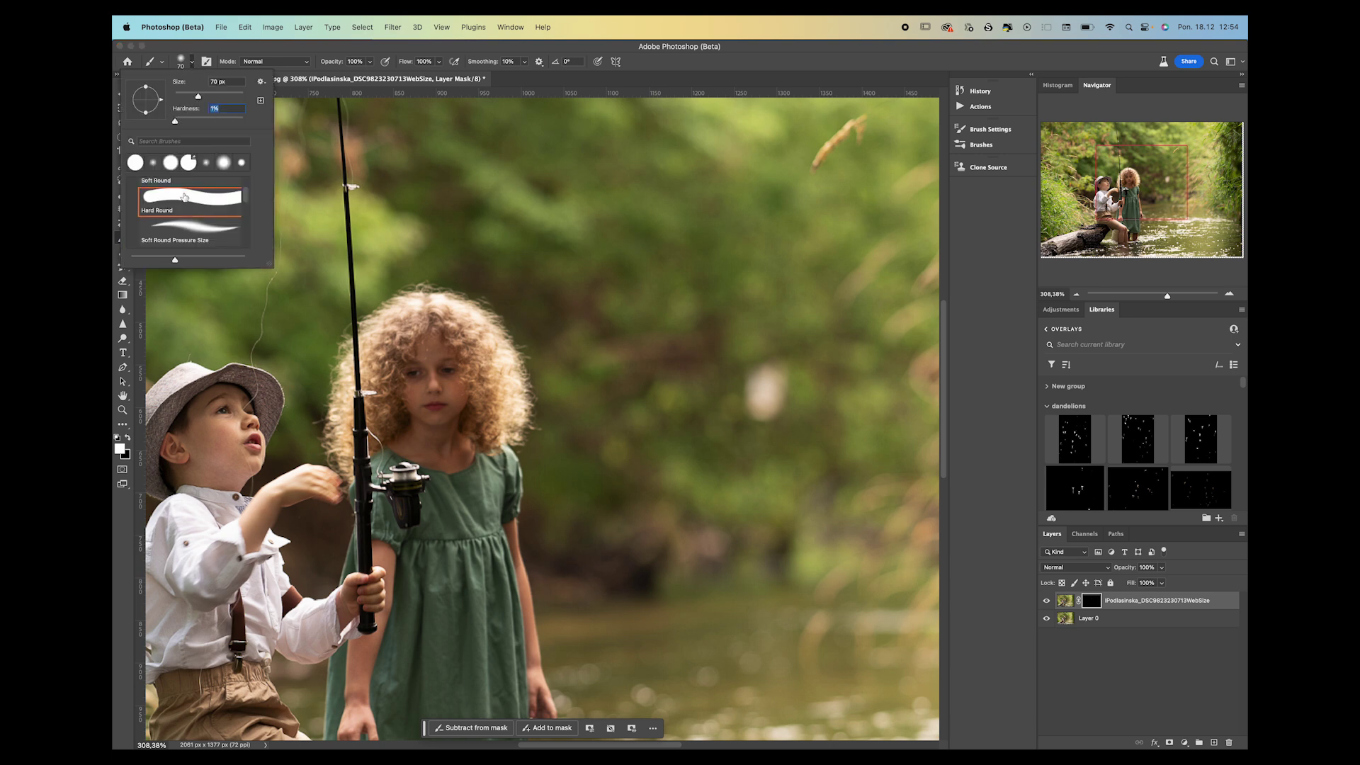
{"action": "scroll", "coordinate": [183, 198], "scroll_direction": "up", "scroll_amount": 1}
{"action": "left_click", "coordinate": [156, 212]}
{"action": "left_click", "coordinate": [167, 234]}
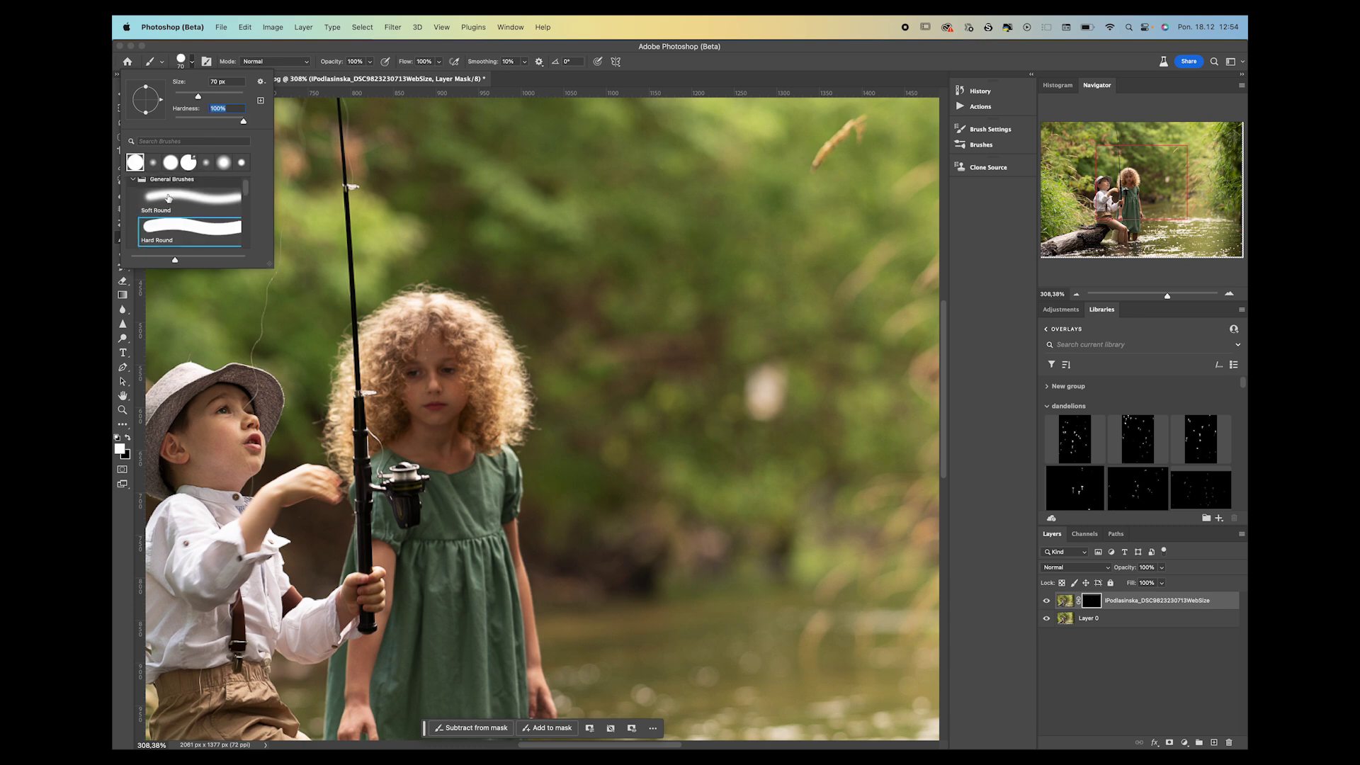
{"action": "left_click_drag", "start_coordinate": [246, 121], "coordinate": [183, 117]}
{"action": "left_click", "coordinate": [172, 208]}
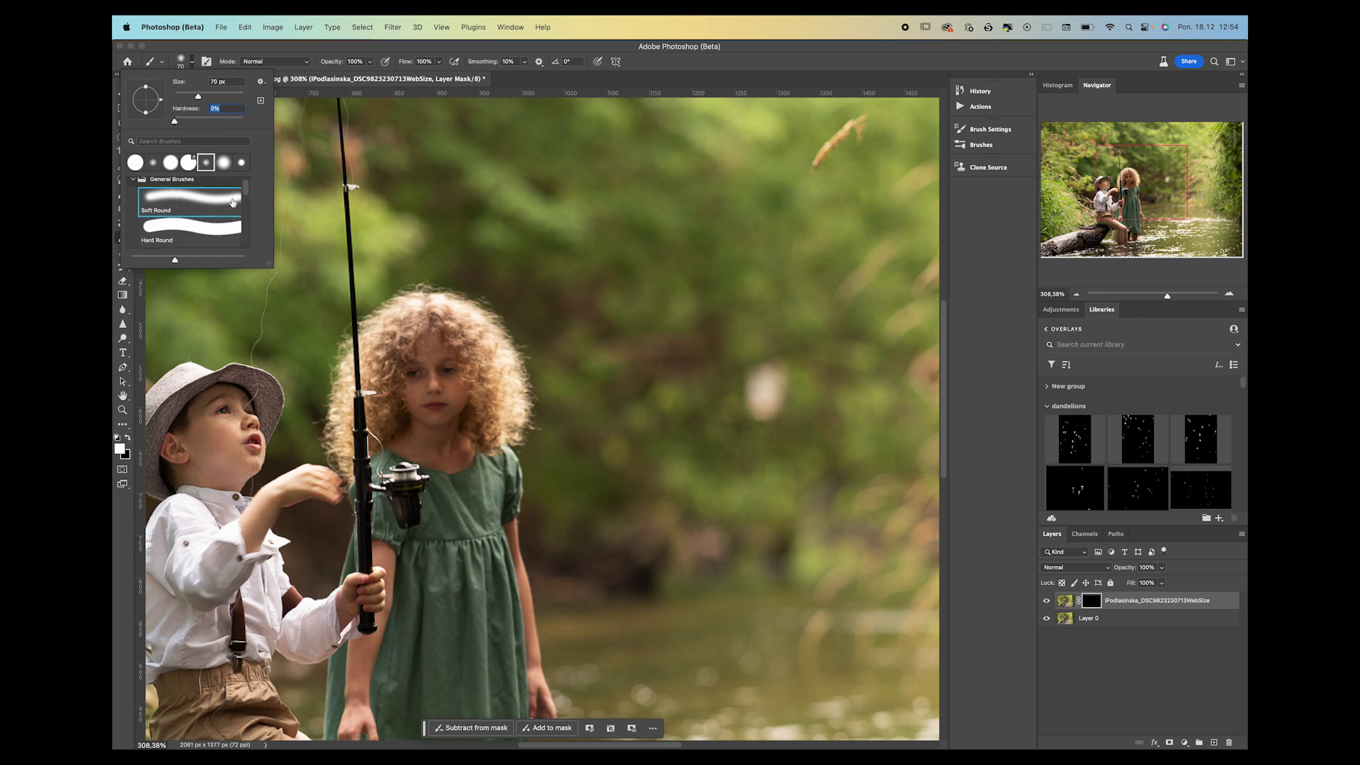
{"action": "left_click", "coordinate": [367, 54]}
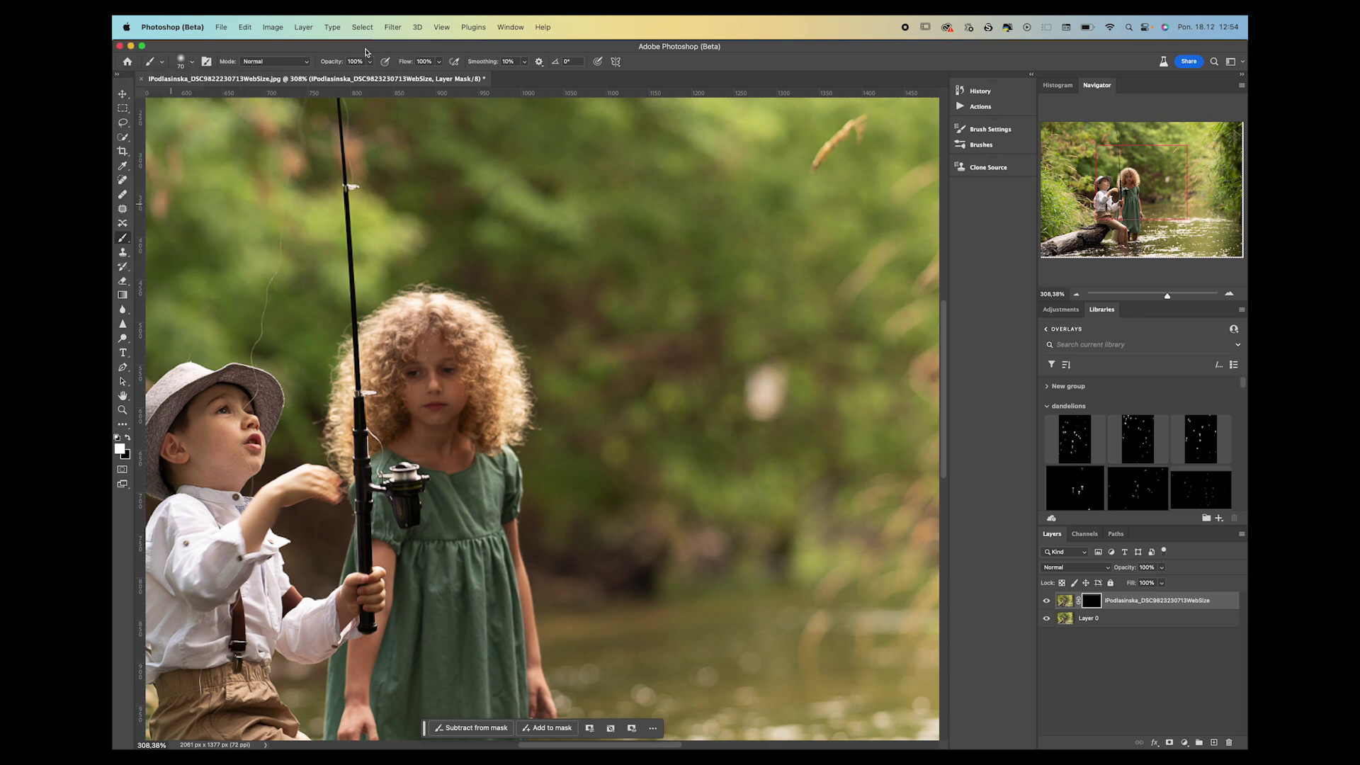
- Set the brush flow to 31% and paint white on the mask over the girl's face
{"action": "left_click", "coordinate": [438, 65]}
{"action": "left_click_drag", "start_coordinate": [435, 77], "coordinate": [408, 76]}
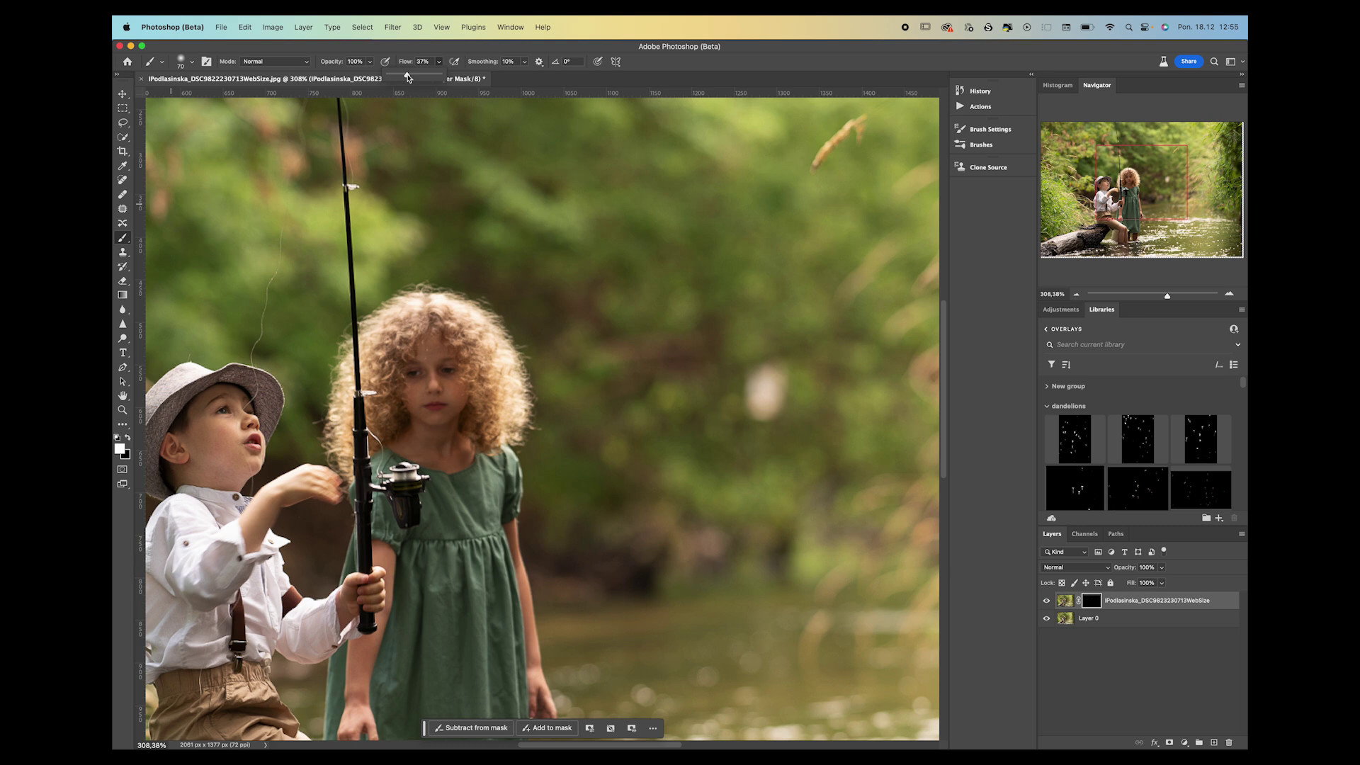
{"action": "left_click_drag", "start_coordinate": [409, 77], "coordinate": [406, 77]}
{"action": "mouse_move", "coordinate": [419, 409]}
{"action": "left_mouse_down"}
{"action": "mouse_move", "coordinate": [417, 375]}
{"action": "mouse_move", "coordinate": [446, 365]}
{"action": "mouse_move", "coordinate": [421, 392]}
{"action": "mouse_move", "coordinate": [482, 347]}
{"action": "mouse_move", "coordinate": [492, 401]}
{"action": "left_mouse_up"}
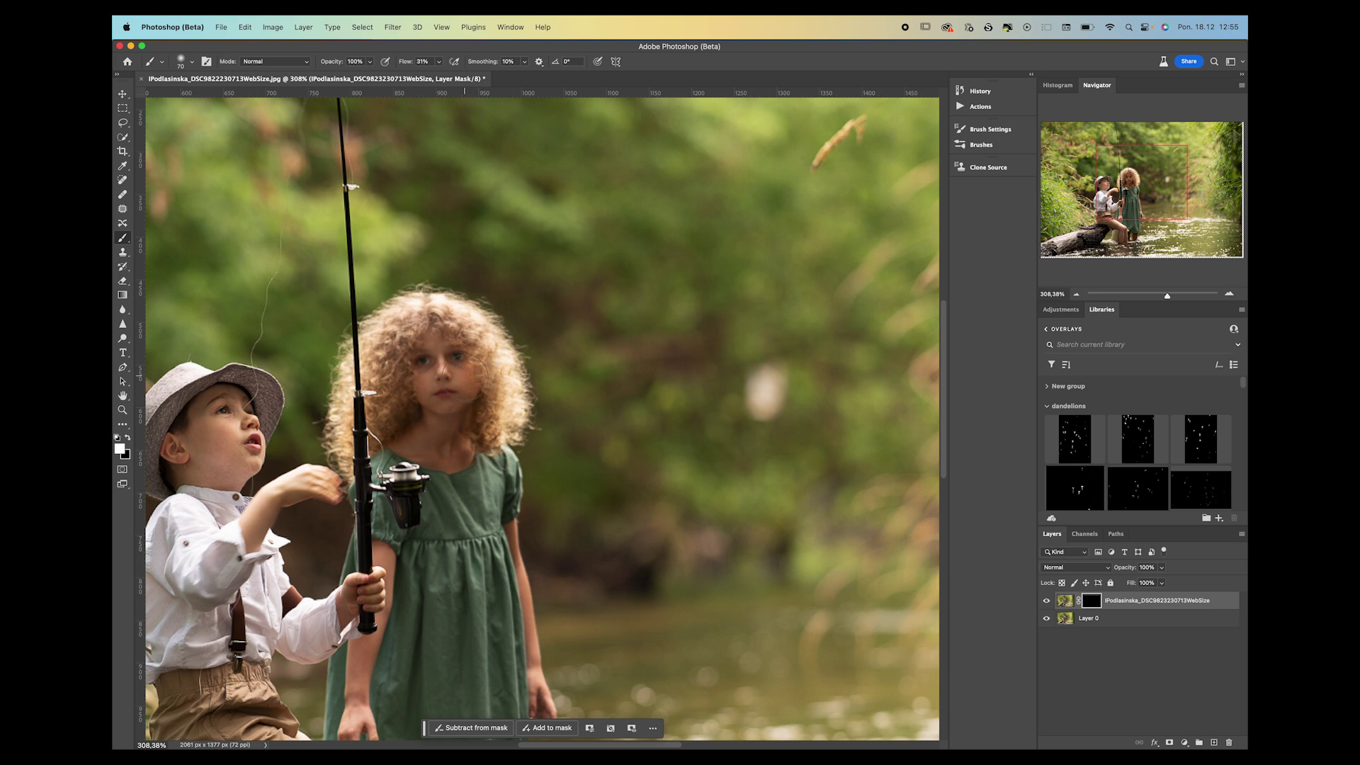
- Move the masked placed photo layer aside and back so its revealed face sits over the girl's face in Layer 0
{"action": "key", "text": "v"}
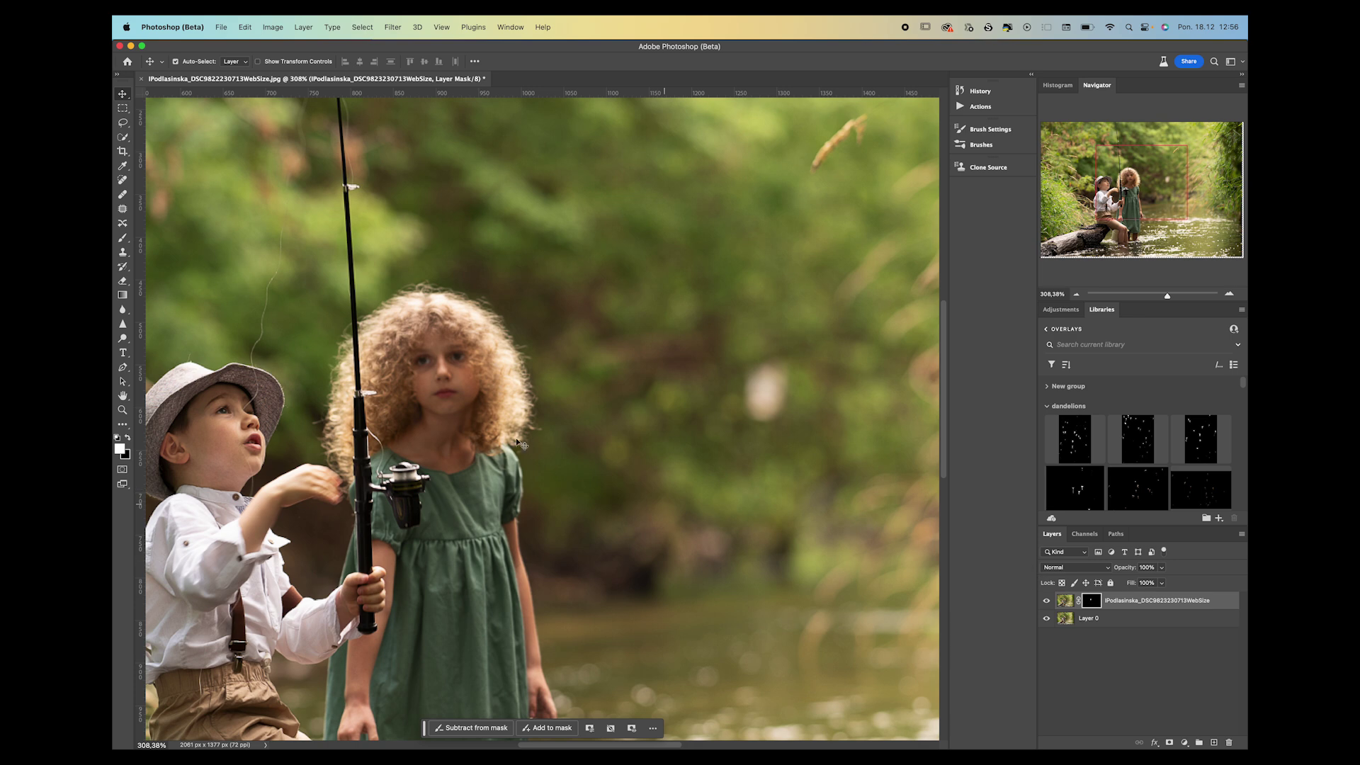
{"action": "left_click_drag", "start_coordinate": [454, 373], "coordinate": [441, 385]}
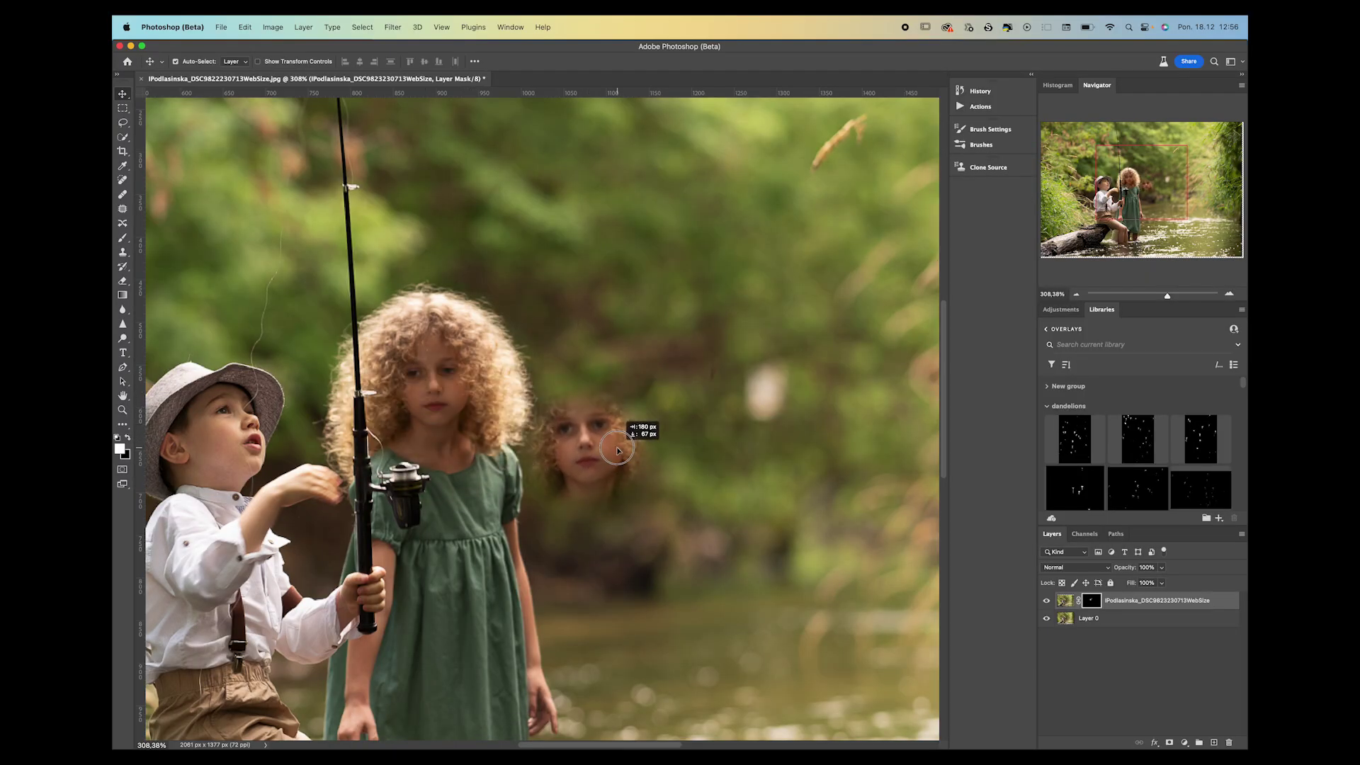
{"action": "left_click_drag", "start_coordinate": [616, 423], "coordinate": [425, 374]}
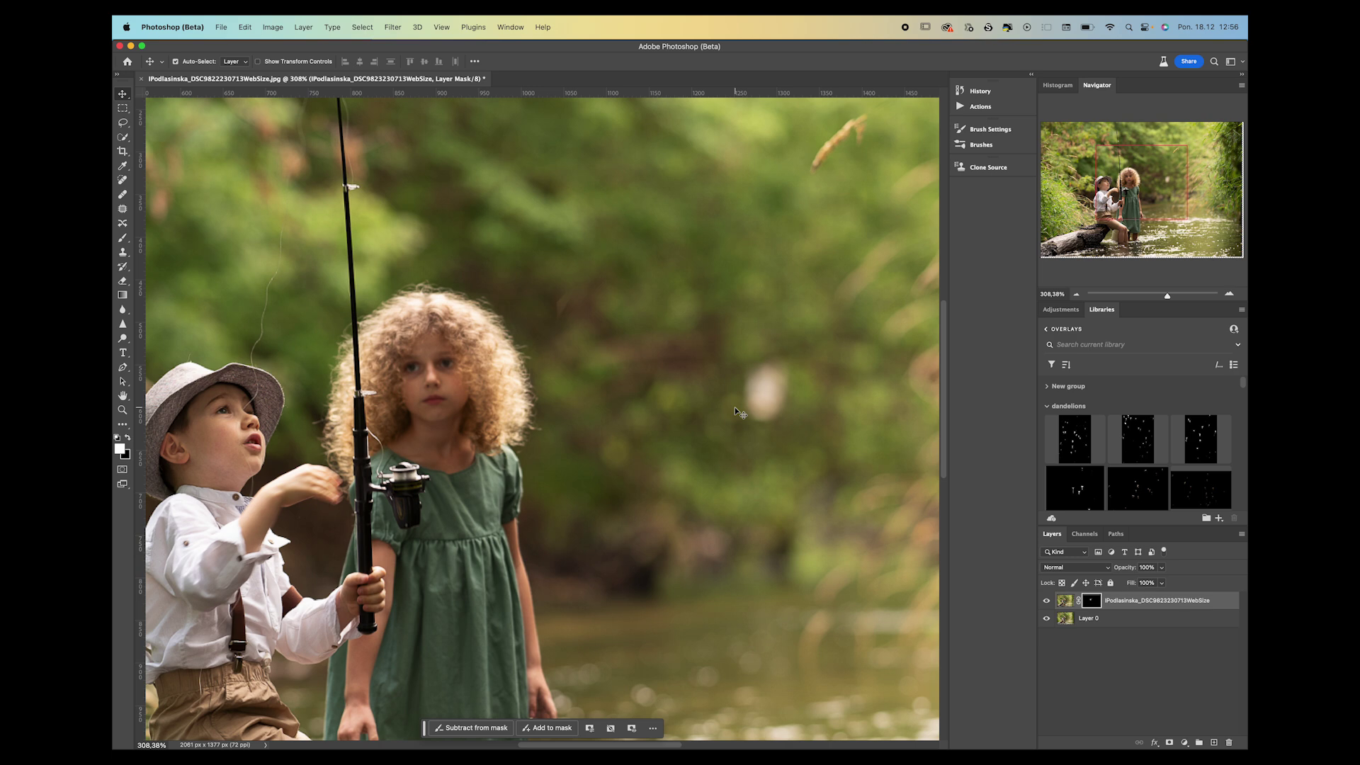
- Brush the boy's raised hand into view with white on the mask, and mask it out again with black
{"action": "left_click", "coordinate": [122, 238]}
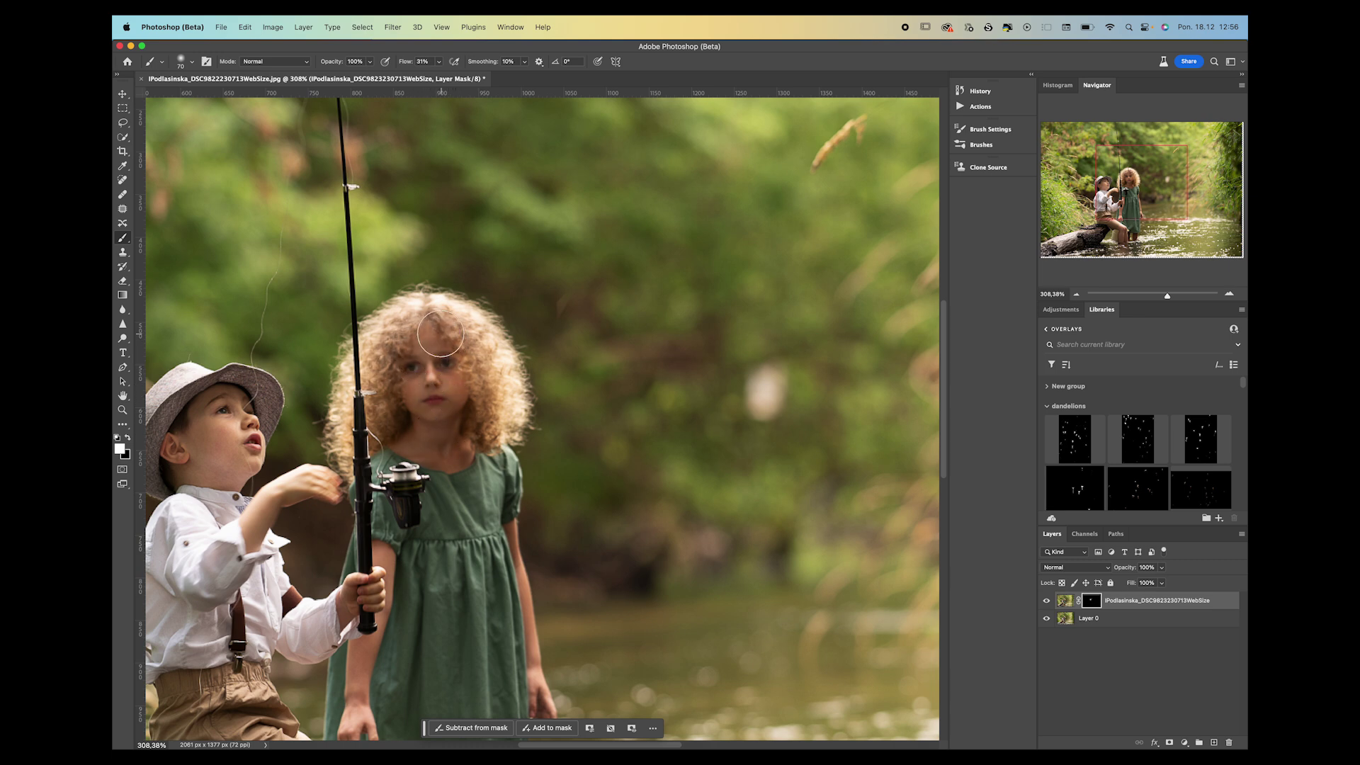
{"action": "mouse_move", "coordinate": [316, 386]}
{"action": "left_mouse_down"}
{"action": "mouse_move", "coordinate": [390, 355]}
{"action": "mouse_move", "coordinate": [253, 380]}
{"action": "mouse_move", "coordinate": [318, 348]}
{"action": "left_mouse_up"}
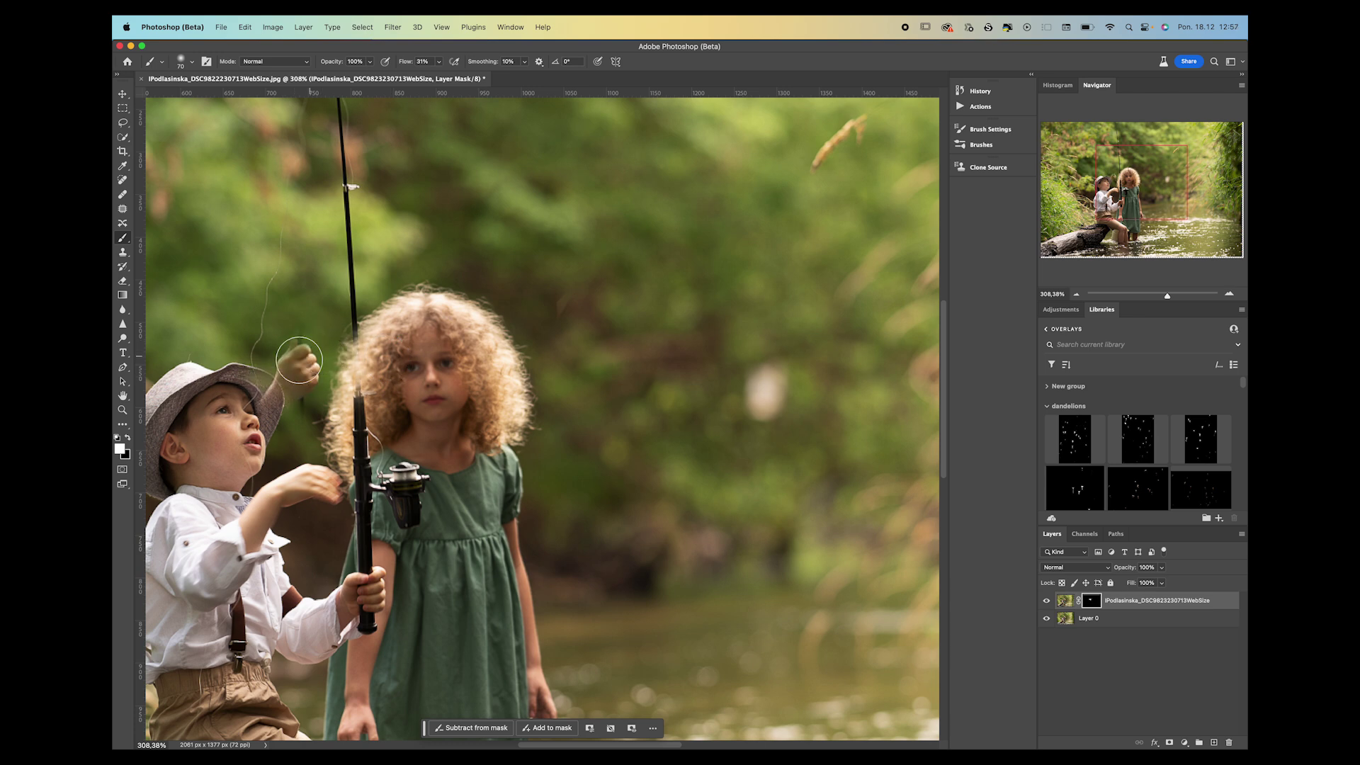
{"action": "left_click", "coordinate": [129, 440]}
{"action": "mouse_move", "coordinate": [311, 418]}
{"action": "left_mouse_down"}
{"action": "mouse_move", "coordinate": [296, 368]}
{"action": "mouse_move", "coordinate": [271, 399]}
{"action": "left_mouse_up"}
{"action": "mouse_move", "coordinate": [310, 306]}
{"action": "left_mouse_down"}
{"action": "mouse_move", "coordinate": [355, 354]}
{"action": "mouse_move", "coordinate": [352, 388]}
{"action": "left_mouse_up"}
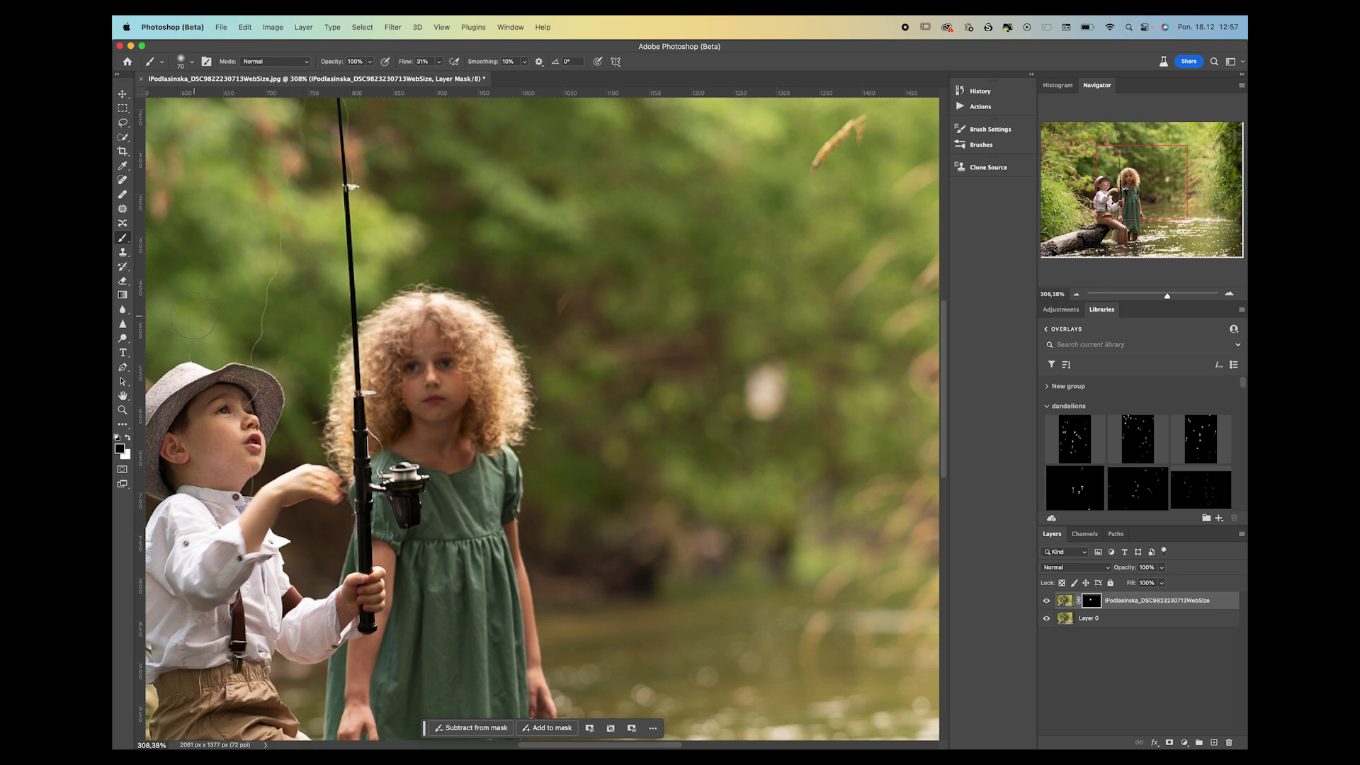
- Add a new empty layer above the masked placed photo layer
{"action": "scroll", "coordinate": [344, 305], "scroll_direction": "down", "scroll_amount": 5}
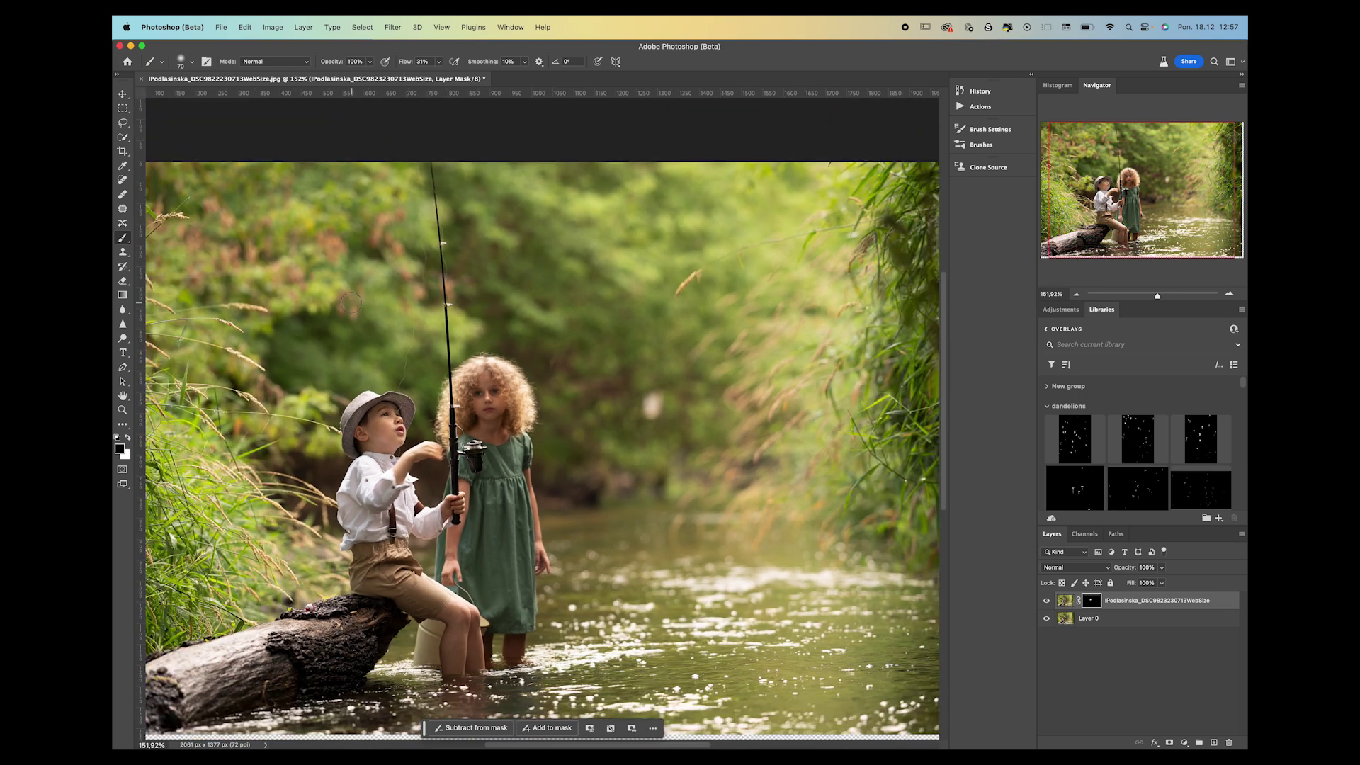
{"action": "scroll", "coordinate": [351, 303], "scroll_direction": "down", "scroll_amount": 1}
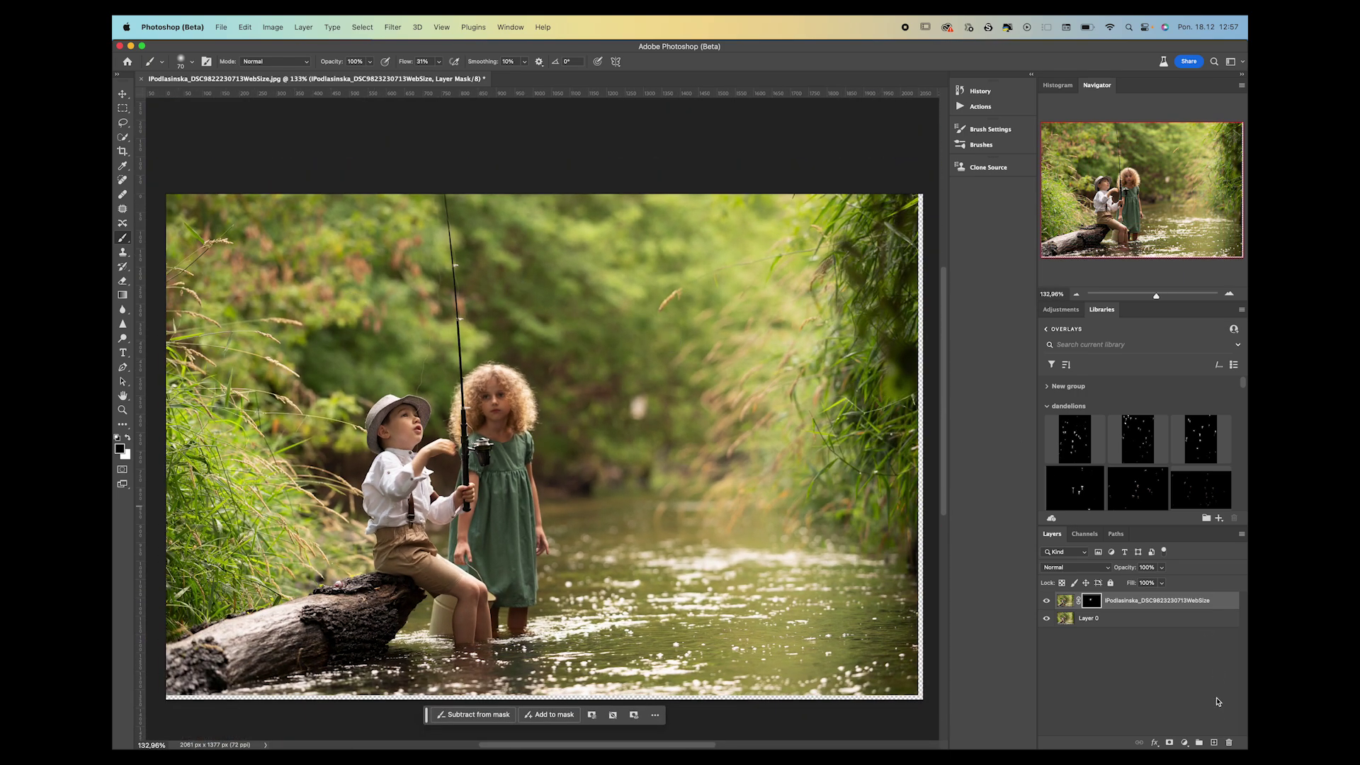
{"action": "left_click", "coordinate": [1215, 743]}
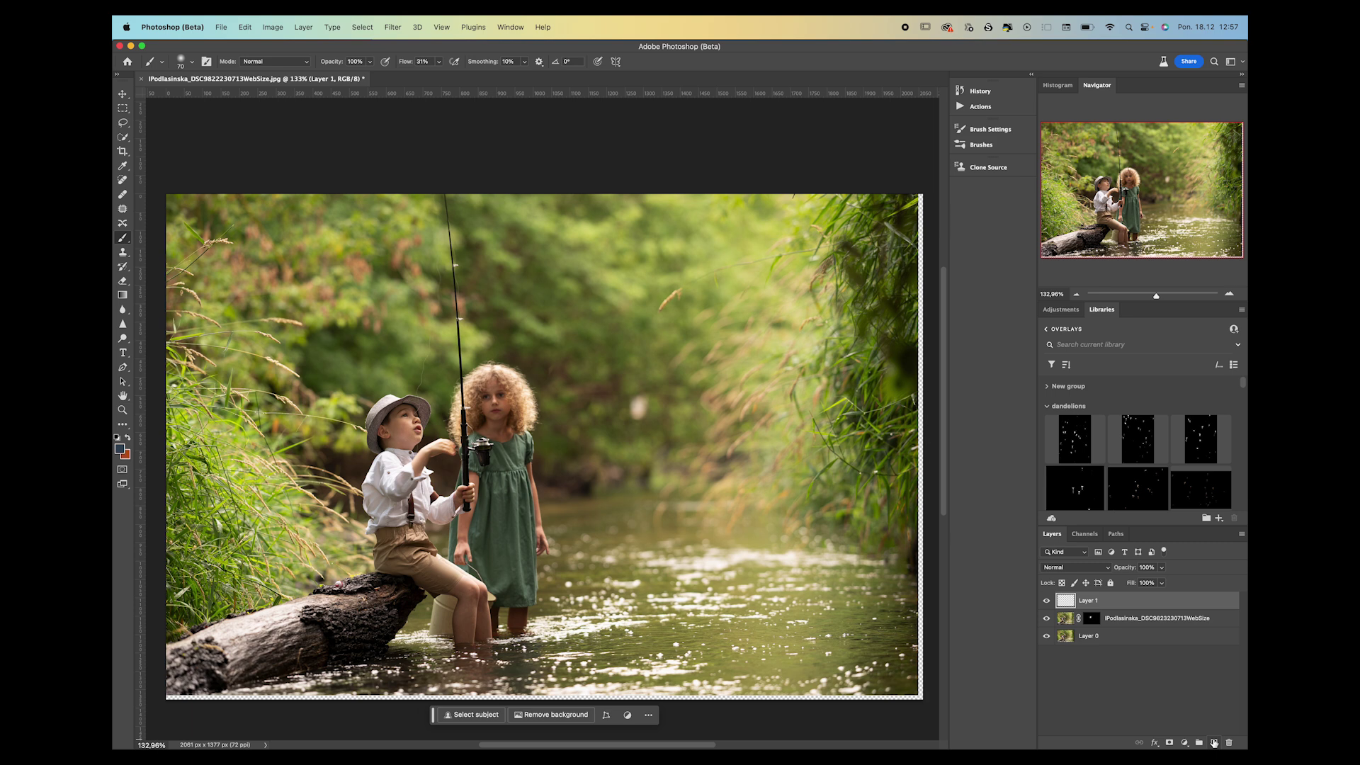
- Fill the new empty Layer 1 with a solid blue colour at 100% opacity in Normal mode
{"action": "key", "text": "shift+F5"}
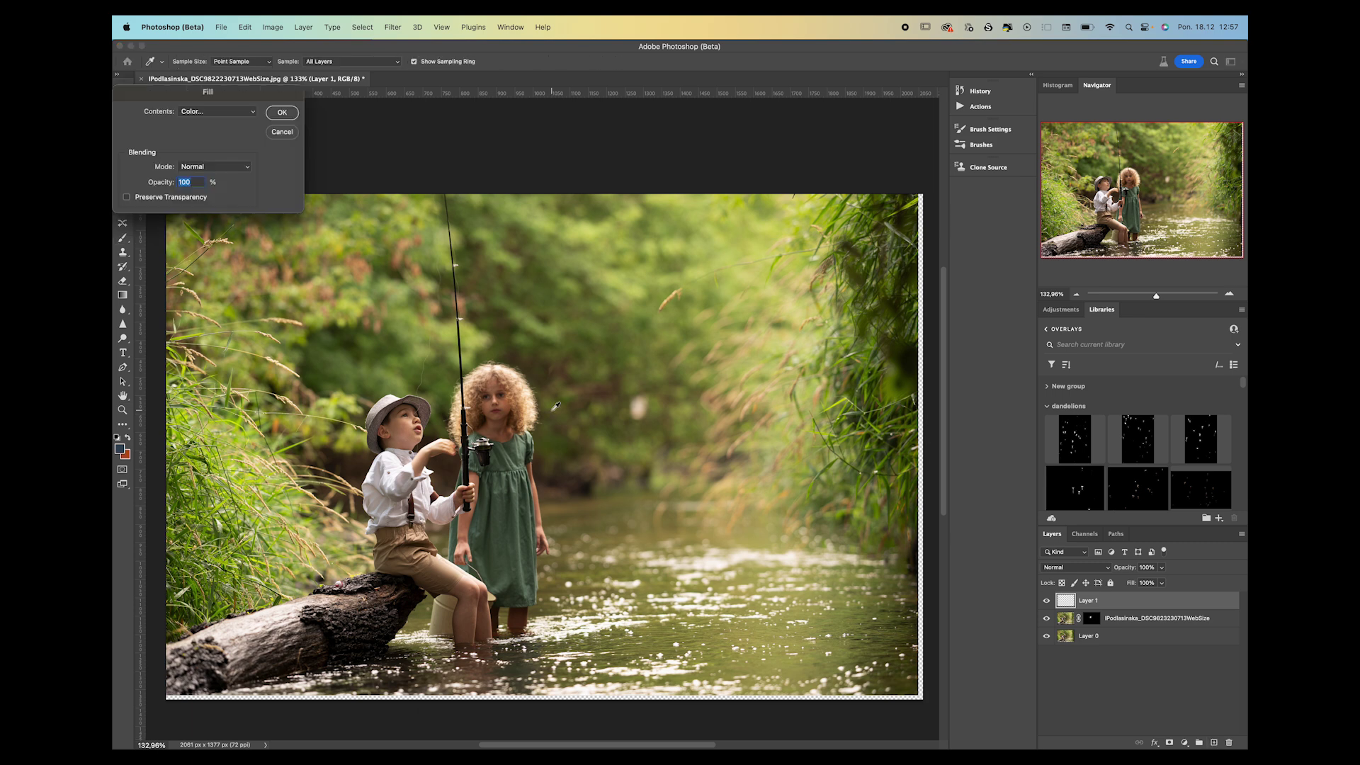
{"action": "left_click", "coordinate": [281, 113]}
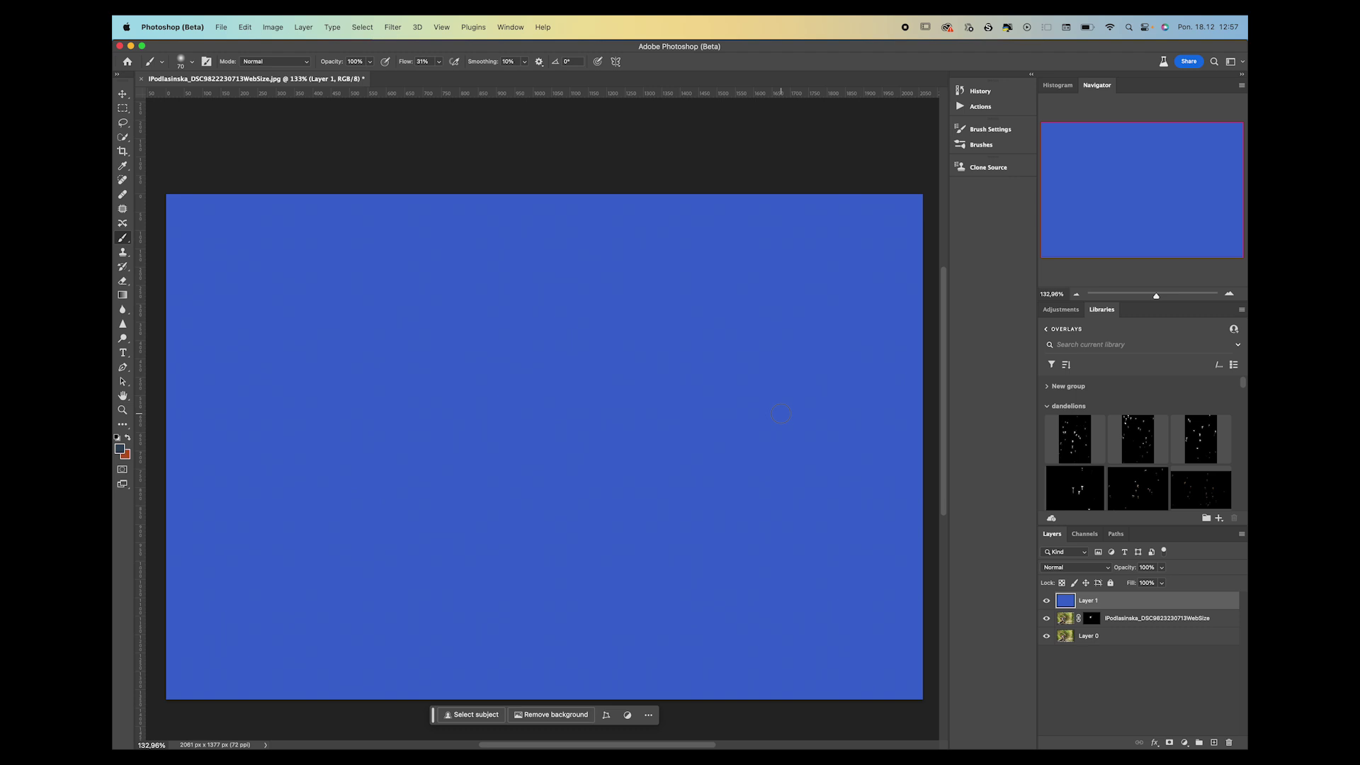
- Add a black layer mask that hides the blue Layer 1, and invert the mask to white
{"action": "left_click", "coordinate": [1168, 743]}
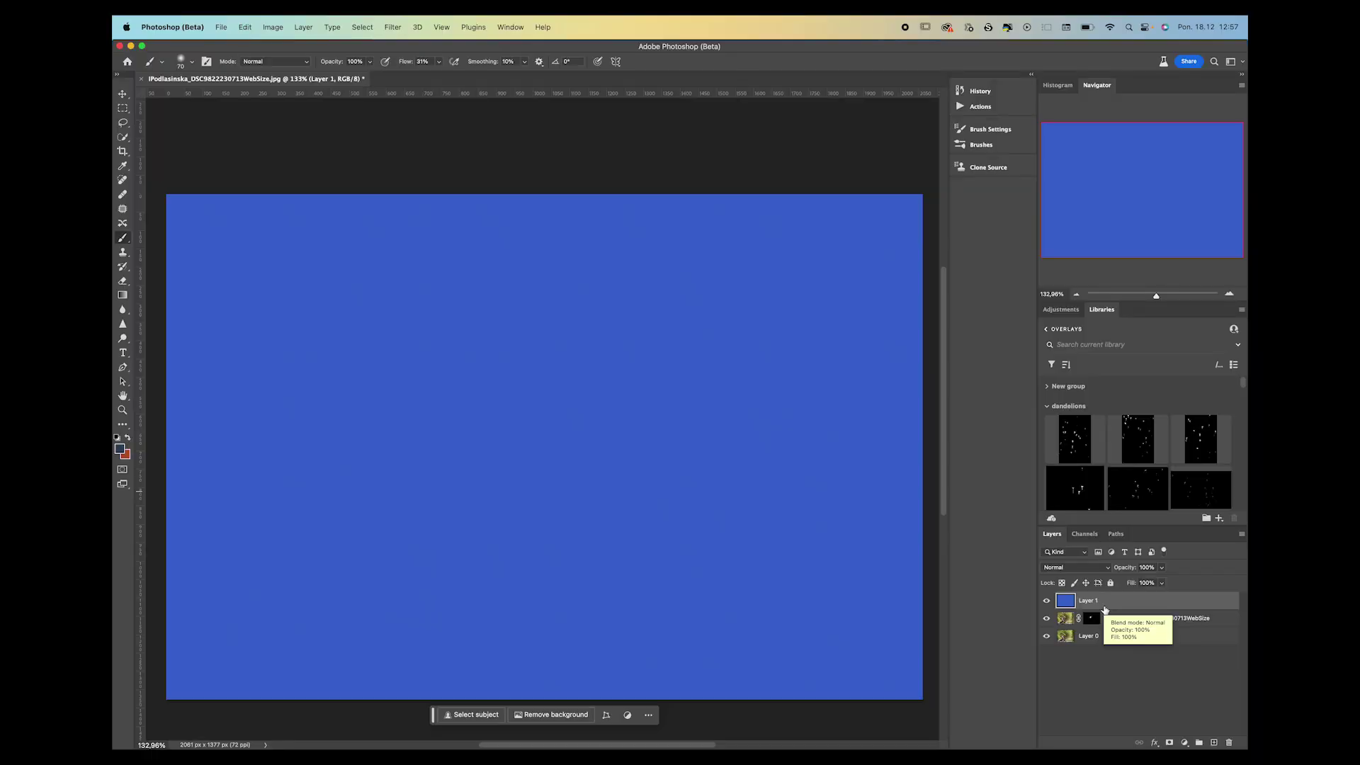
{"action": "left_click", "coordinate": [1169, 742], "text": "alt"}
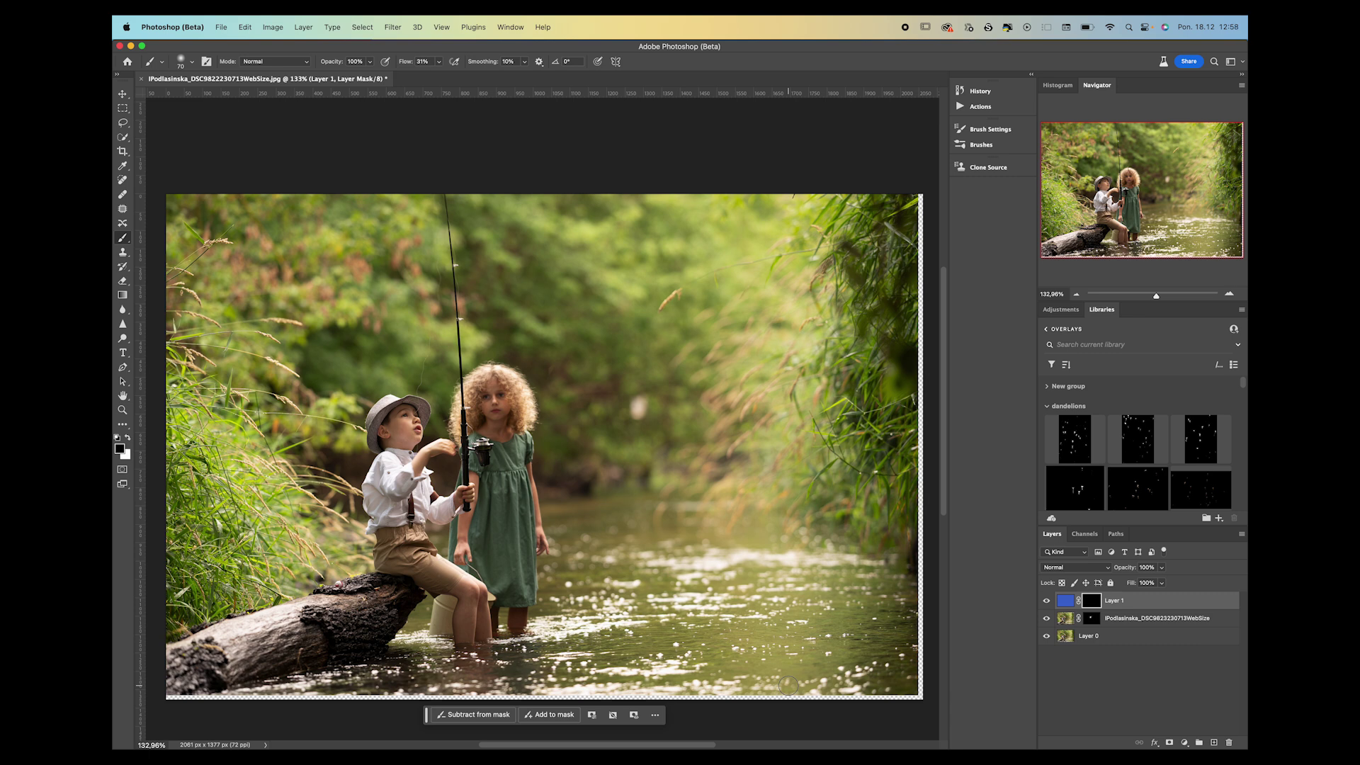
{"action": "key", "text": "super+i"}
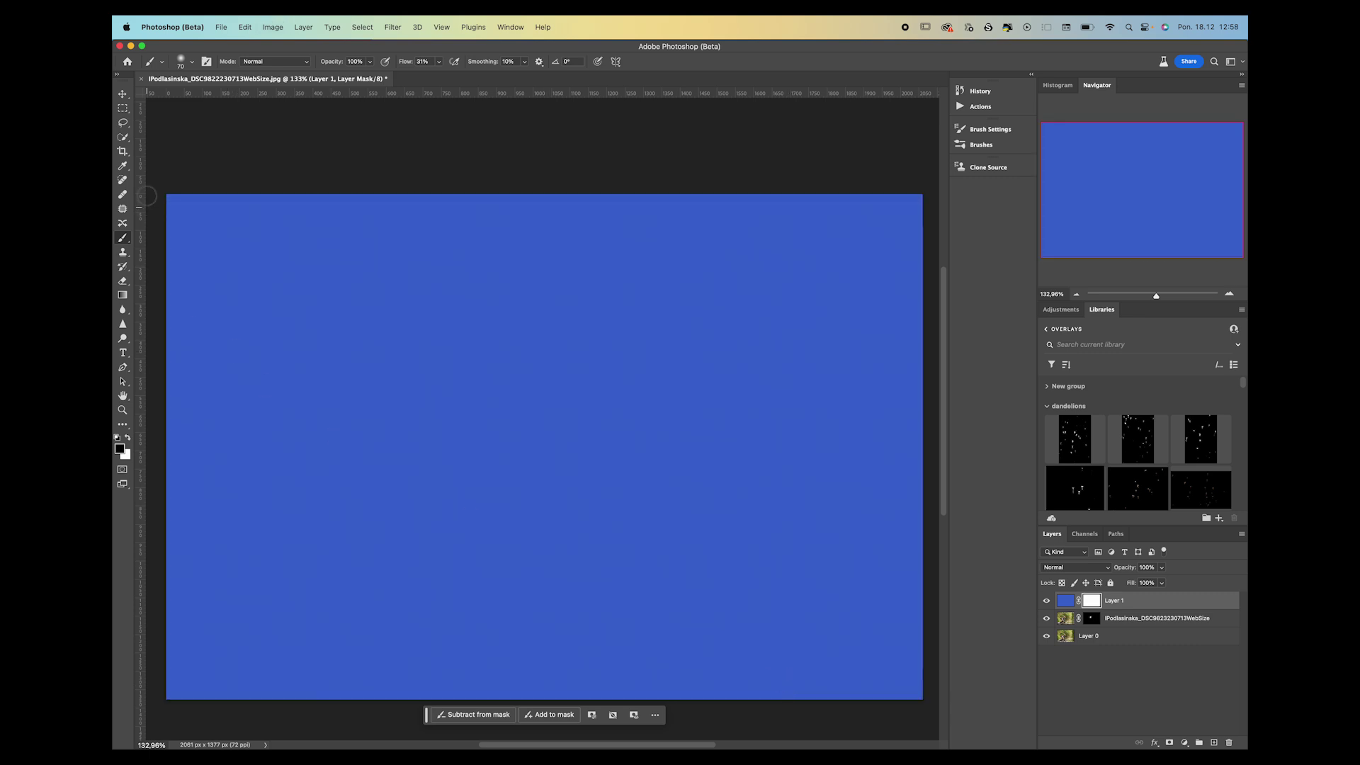
- Brush black diagonally on the blue layer's mask to reveal both children, and paint white over the girl to cover her again
{"action": "mouse_move", "coordinate": [376, 492]}
{"action": "left_mouse_down"}
{"action": "mouse_move", "coordinate": [406, 392]}
{"action": "mouse_move", "coordinate": [566, 284]}
{"action": "mouse_move", "coordinate": [474, 425]}
{"action": "mouse_move", "coordinate": [540, 341]}
{"action": "mouse_move", "coordinate": [425, 468]}
{"action": "left_mouse_up"}
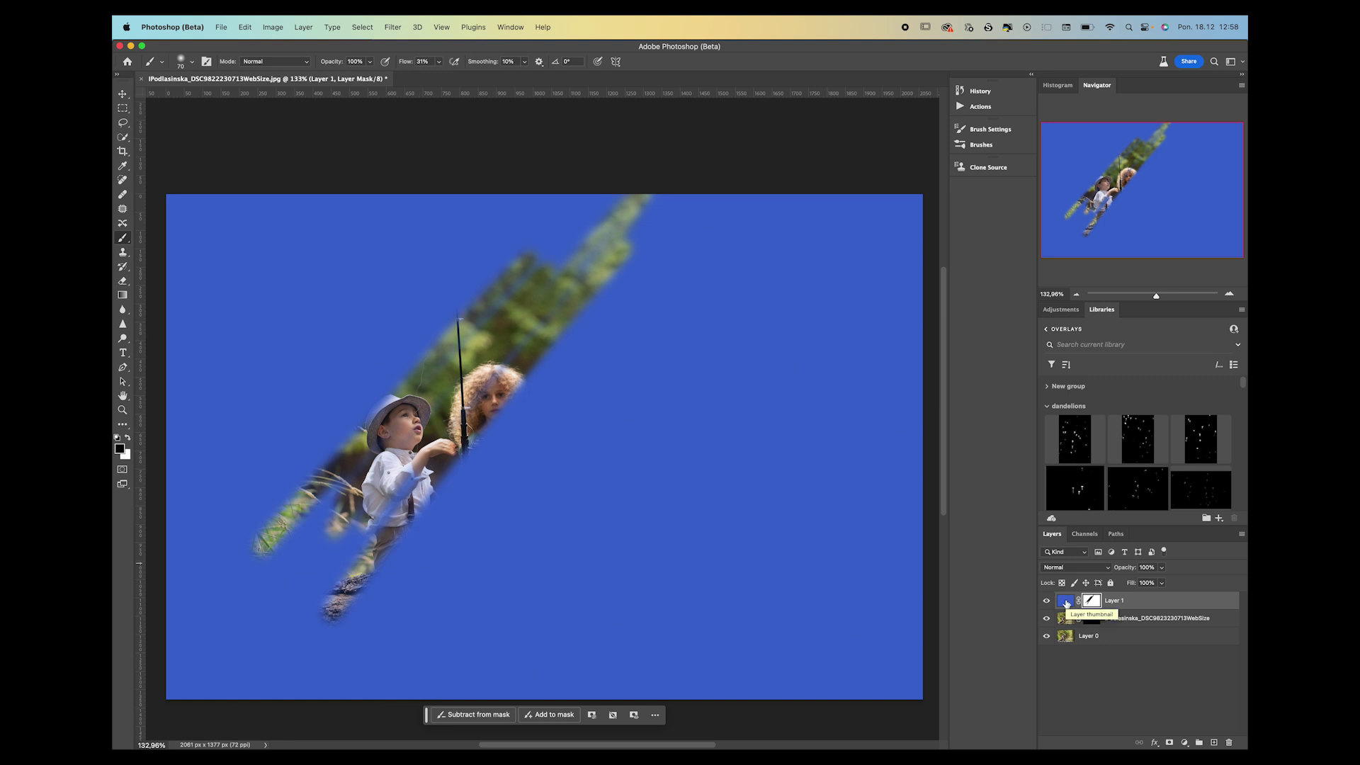
{"action": "mouse_move", "coordinate": [373, 417]}
{"action": "left_mouse_down"}
{"action": "mouse_move", "coordinate": [371, 518]}
{"action": "mouse_move", "coordinate": [372, 470]}
{"action": "left_mouse_up"}
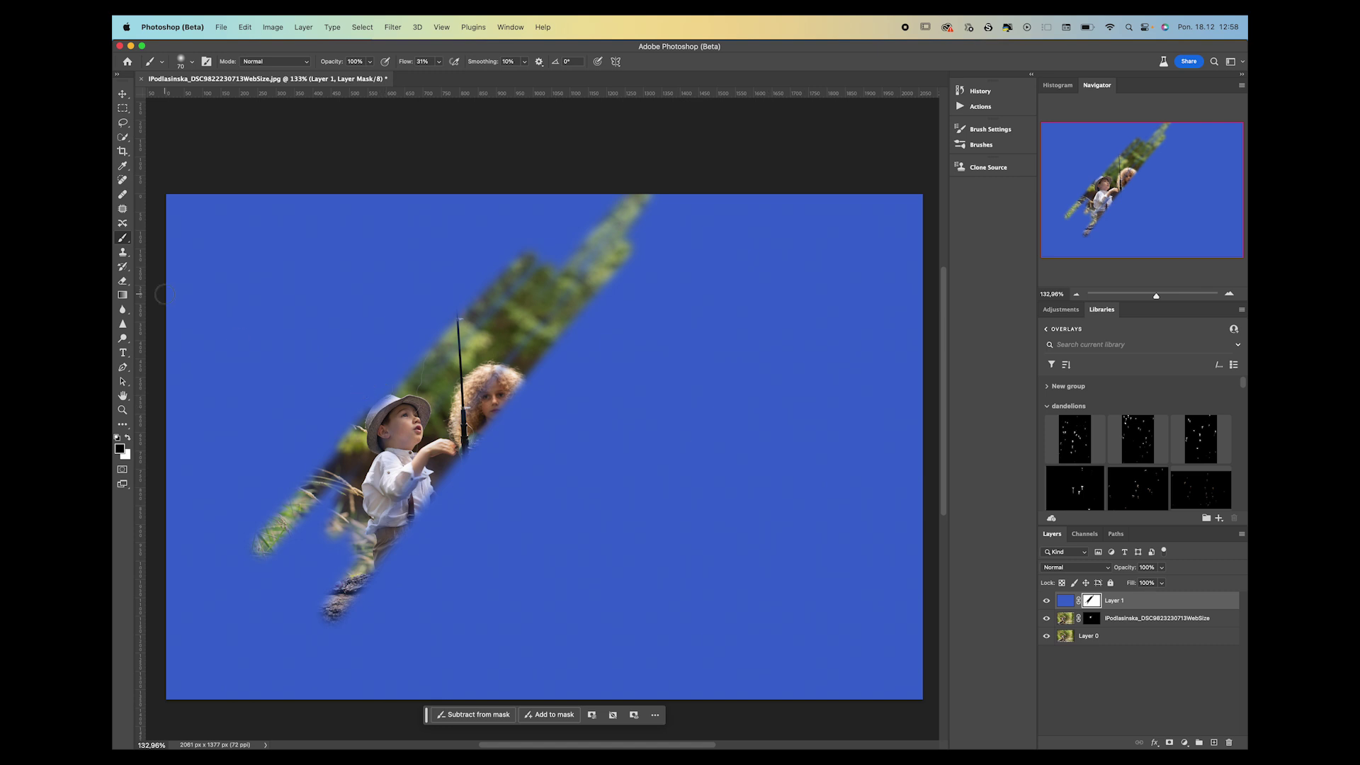
{"action": "key", "text": "x"}
{"action": "mouse_move", "coordinate": [499, 358]}
{"action": "left_mouse_down"}
{"action": "mouse_move", "coordinate": [410, 519]}
{"action": "mouse_move", "coordinate": [430, 517]}
{"action": "mouse_move", "coordinate": [507, 362]}
{"action": "mouse_move", "coordinate": [492, 451]}
{"action": "mouse_move", "coordinate": [533, 260]}
{"action": "mouse_move", "coordinate": [523, 397]}
{"action": "left_mouse_up"}
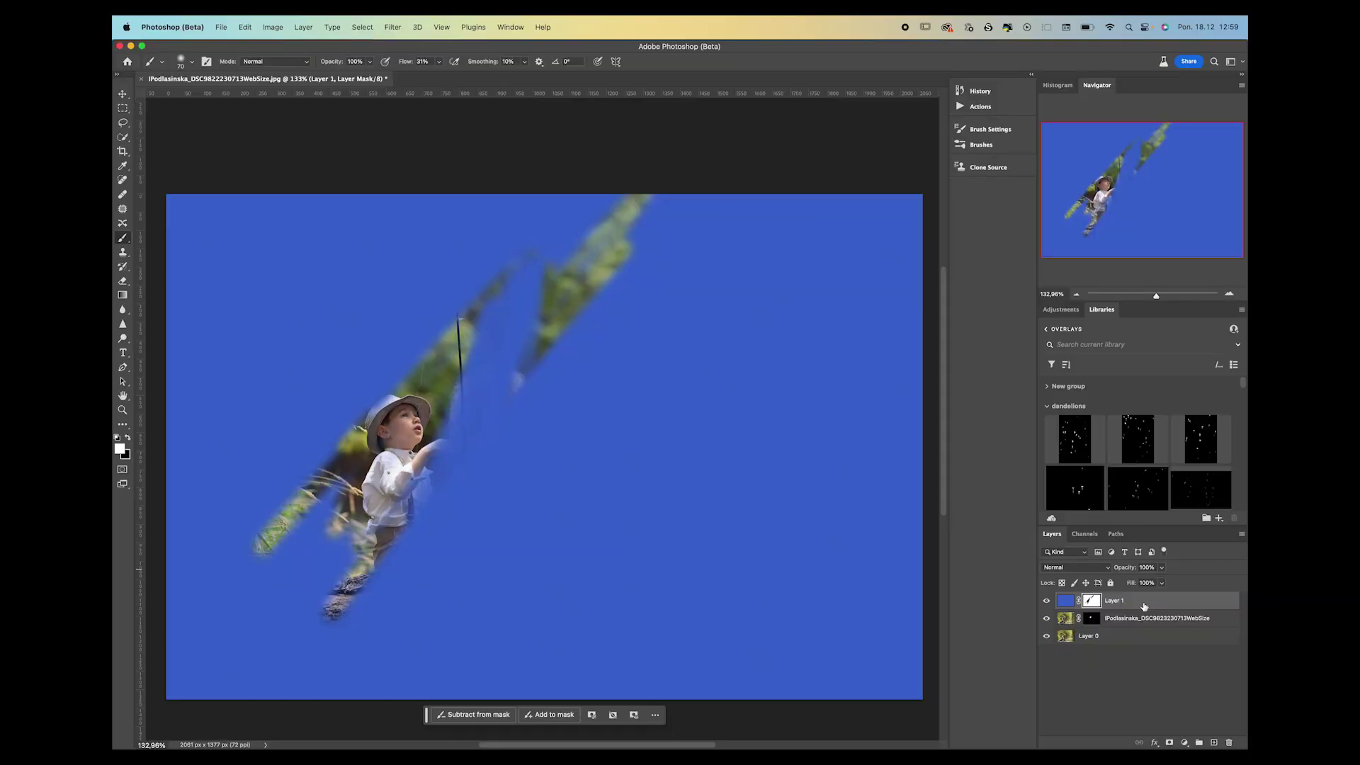
- Duplicate the blue Layer 1 with its mask, undo the copy, and duplicate the layer again
{"action": "key", "text": "super+j"}
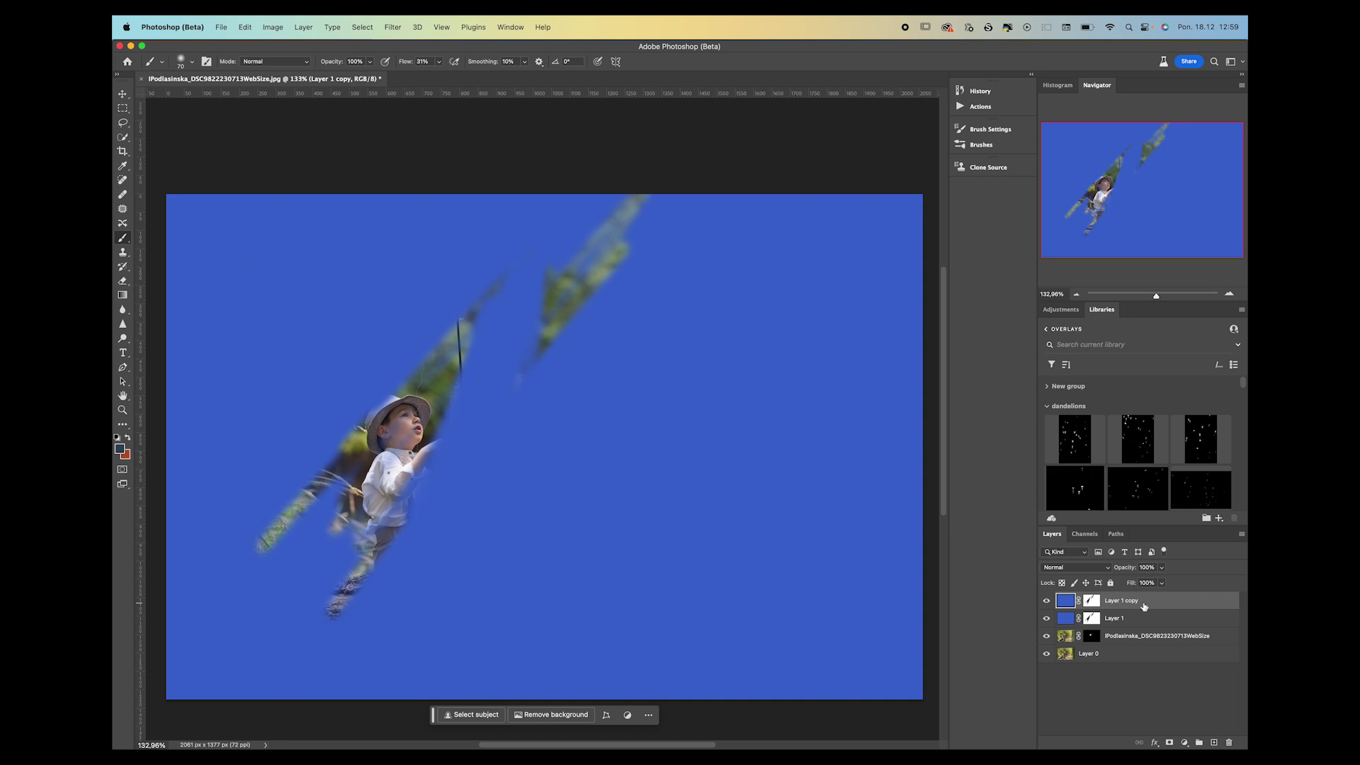
{"action": "key", "text": "super+z"}
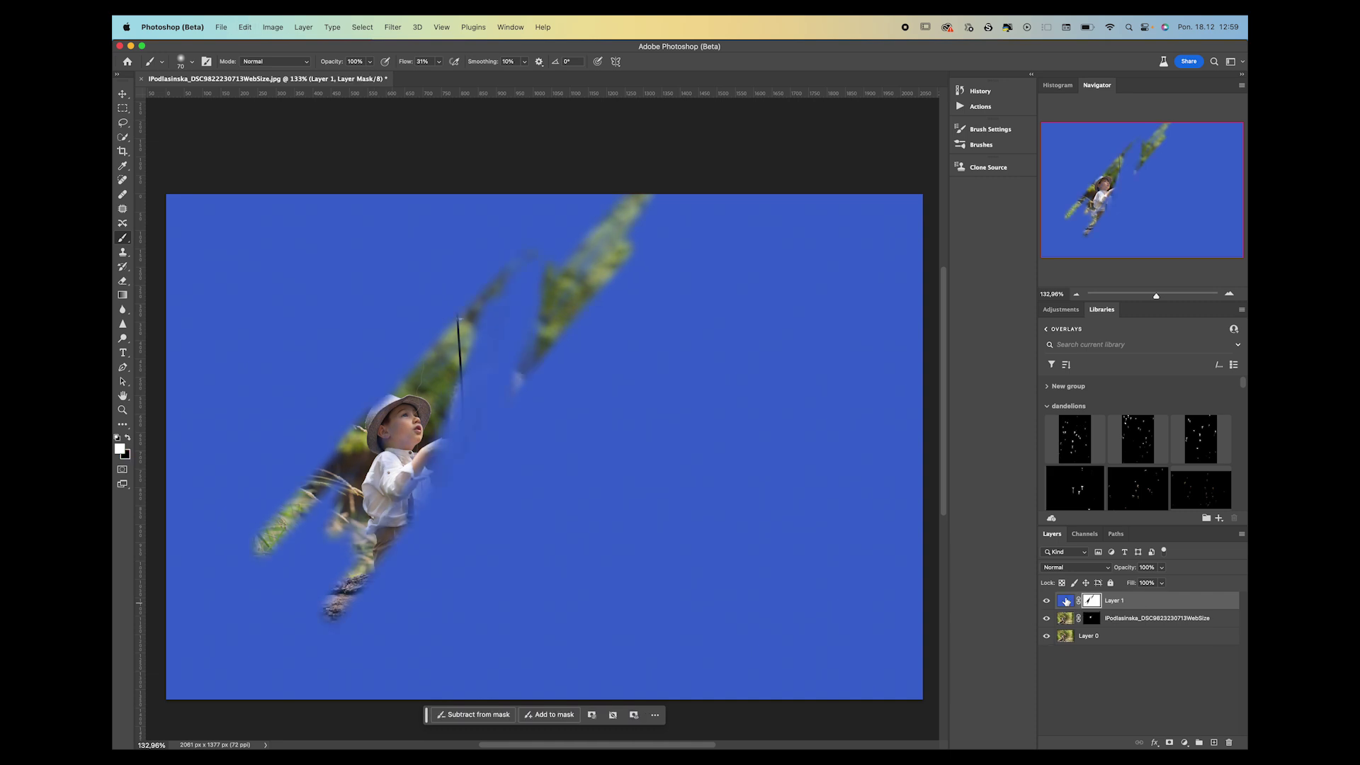
{"action": "left_click_drag", "start_coordinate": [1189, 603], "coordinate": [1215, 742]}
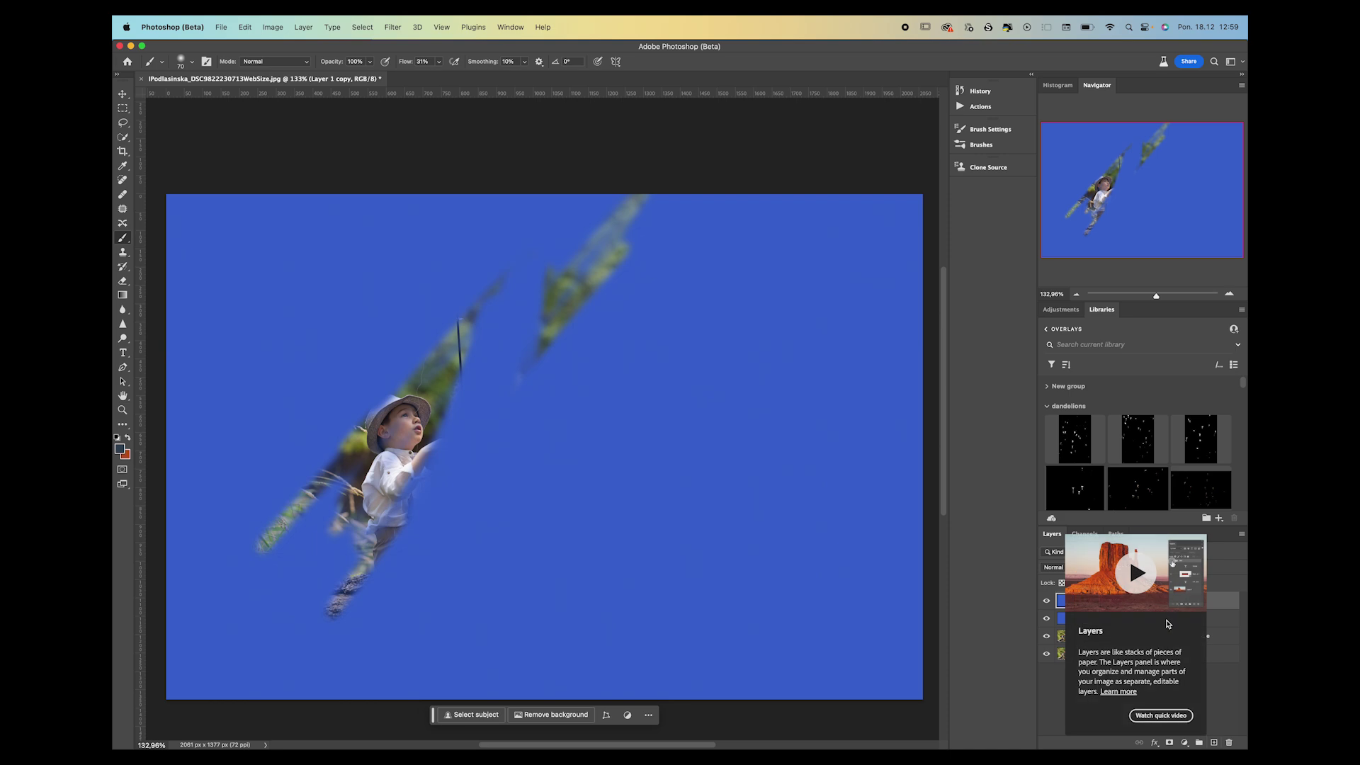